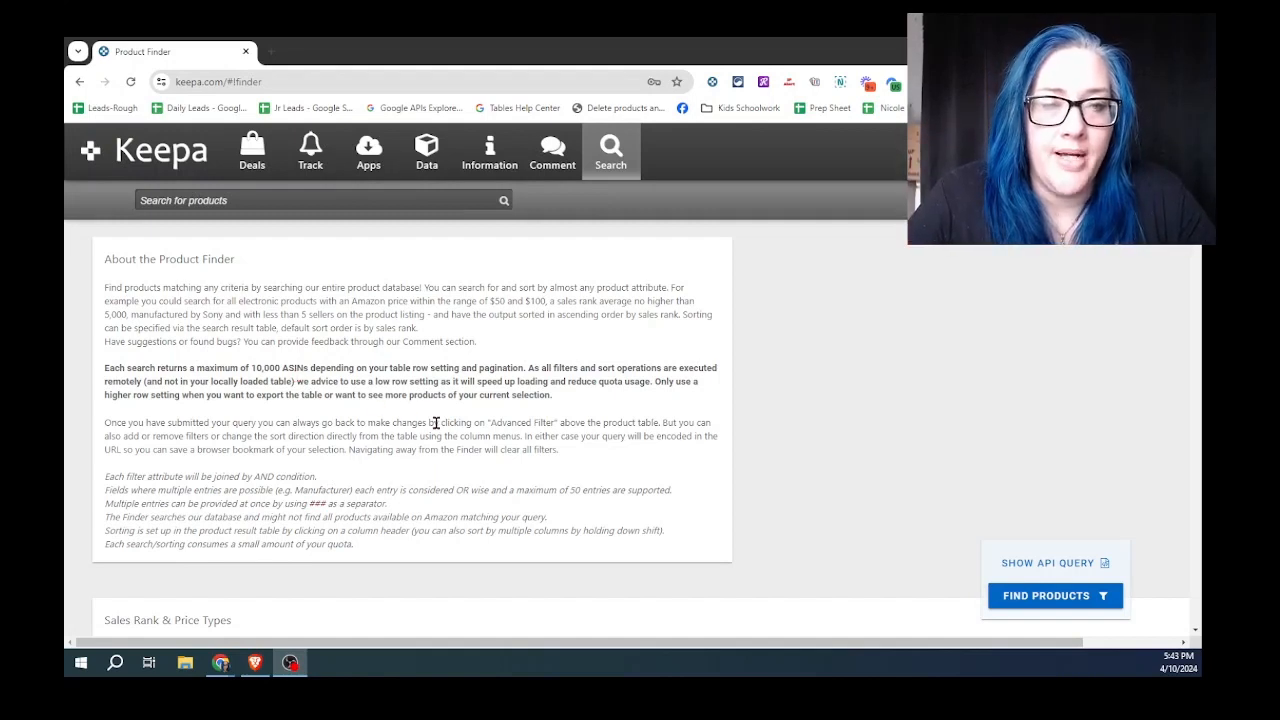
# Look through the Product Finder's filter sections, from Sales Rank & Price Types down to the Buy Box filters.
pyautogui.scroll(-3, 399, 449)
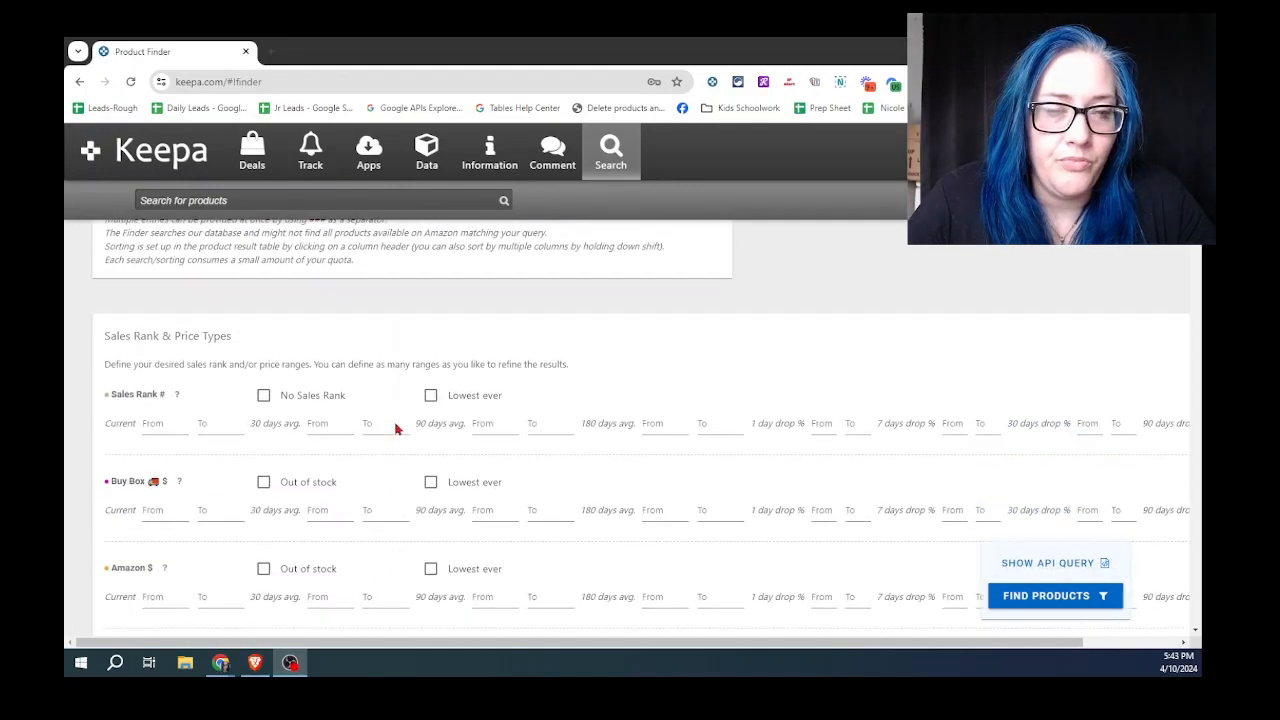
pyautogui.scroll(3, 398, 426)
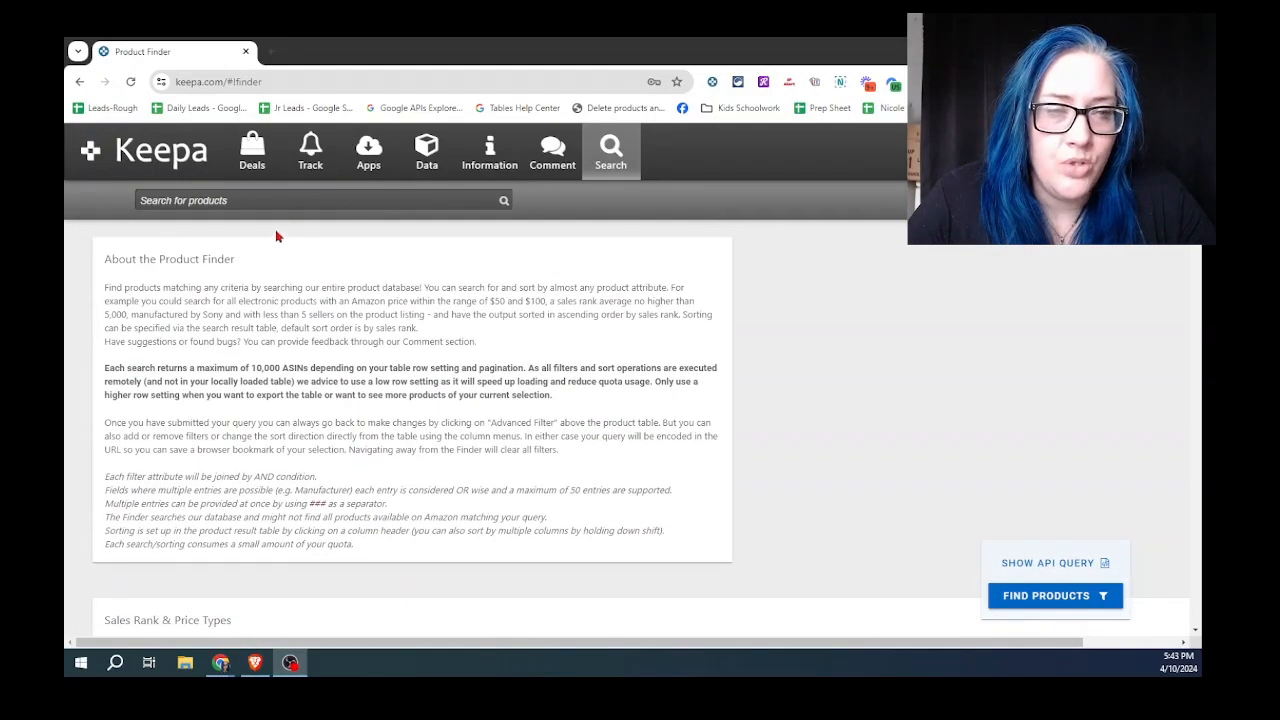
pyautogui.scroll(-9, 358, 410)
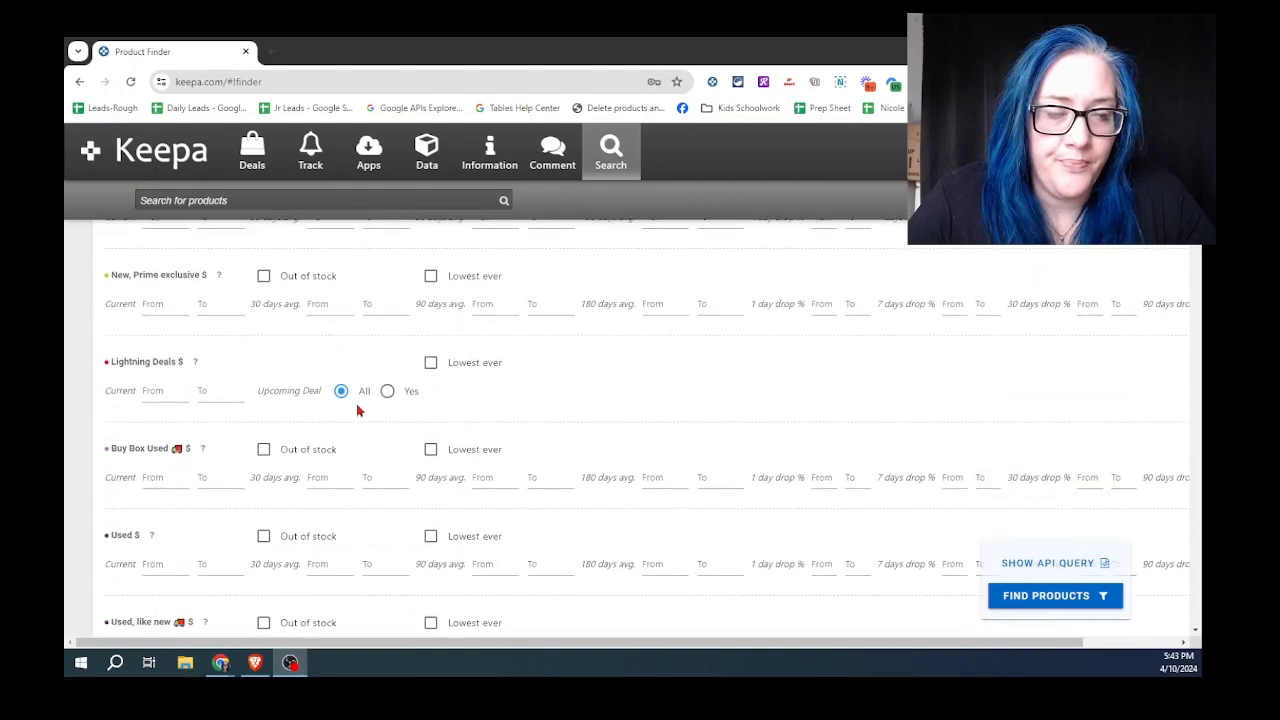
pyautogui.scroll(-8, 358, 410)
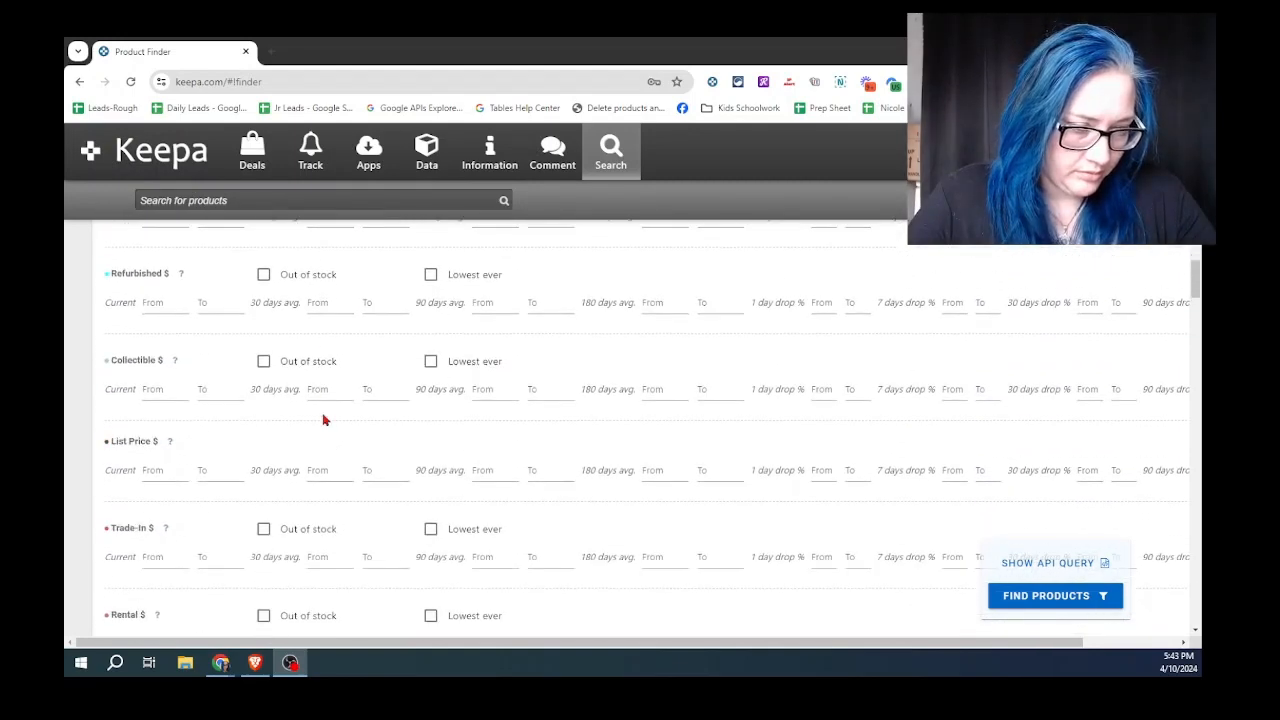
pyautogui.scroll(-10, 323, 420)
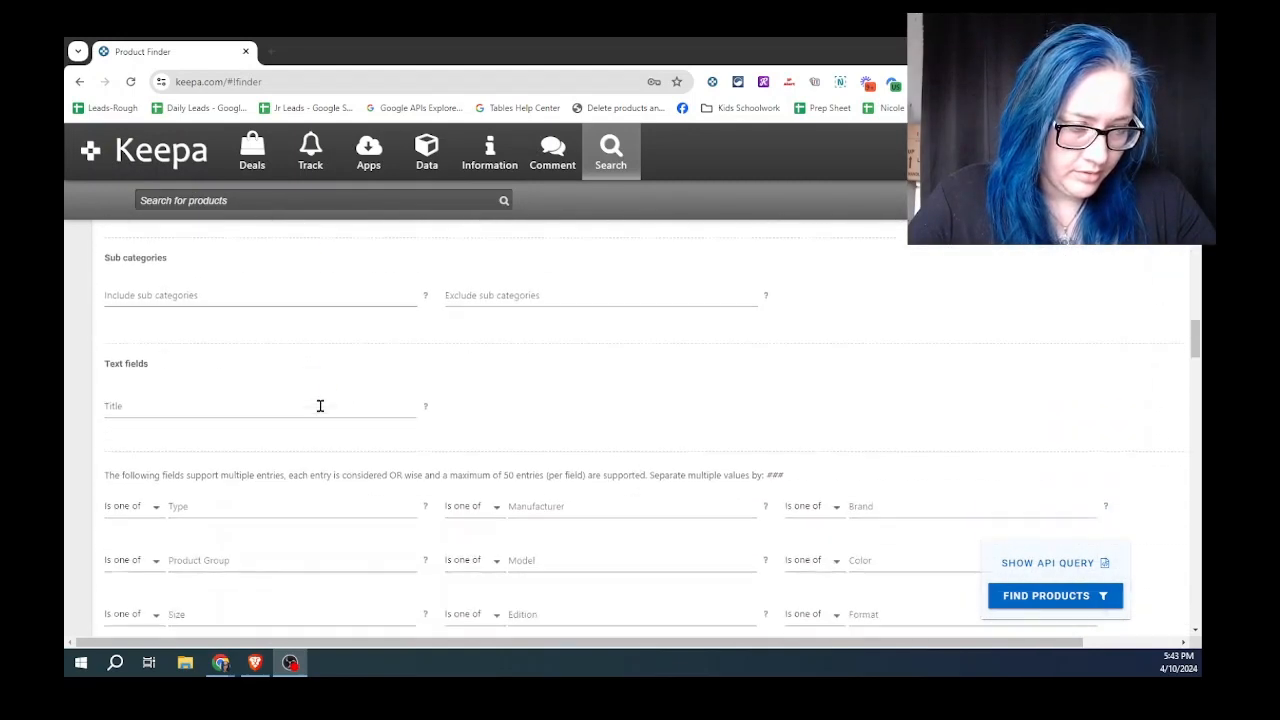
pyautogui.scroll(-10, 320, 405)
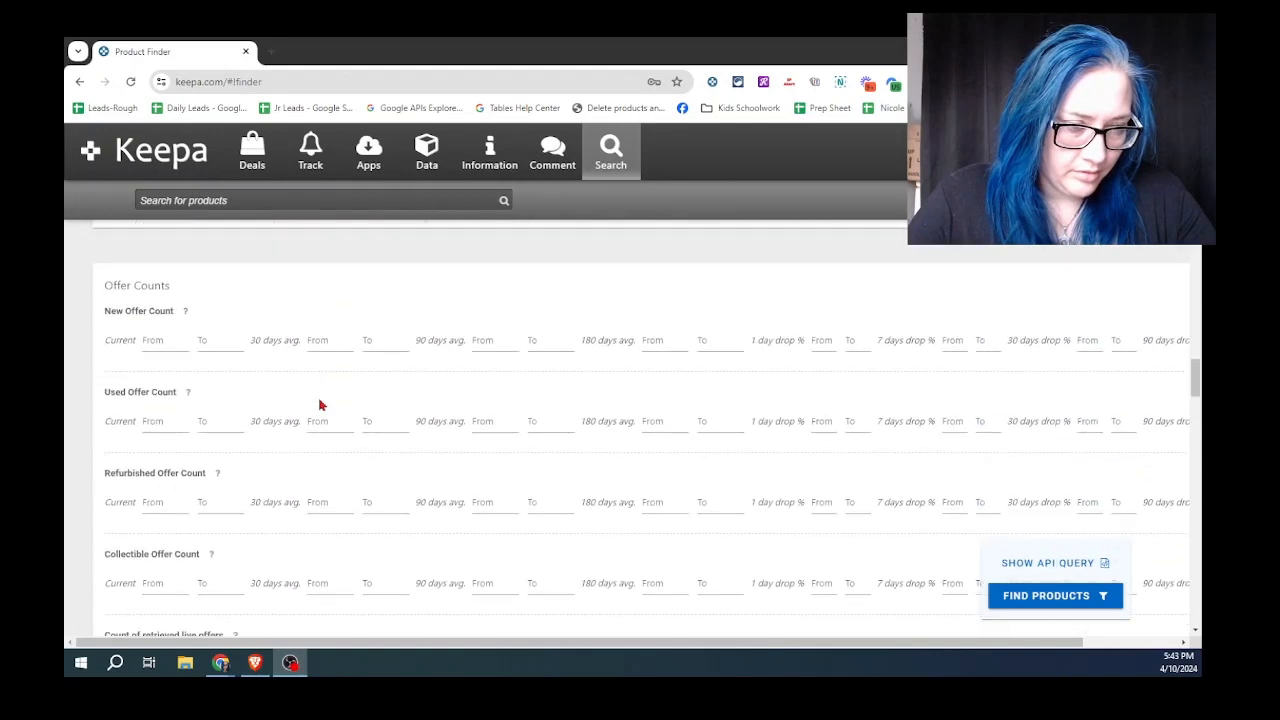
pyautogui.scroll(-5, 318, 402)
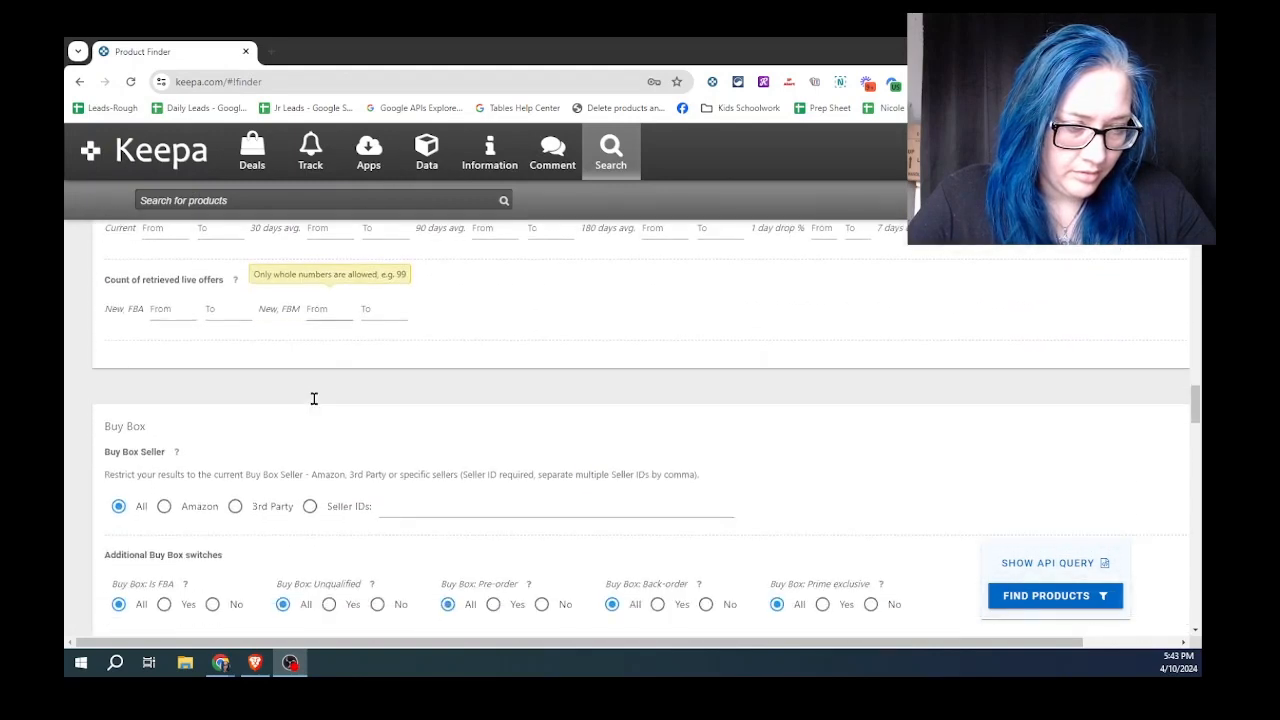
pyautogui.scroll(-10, 313, 398)
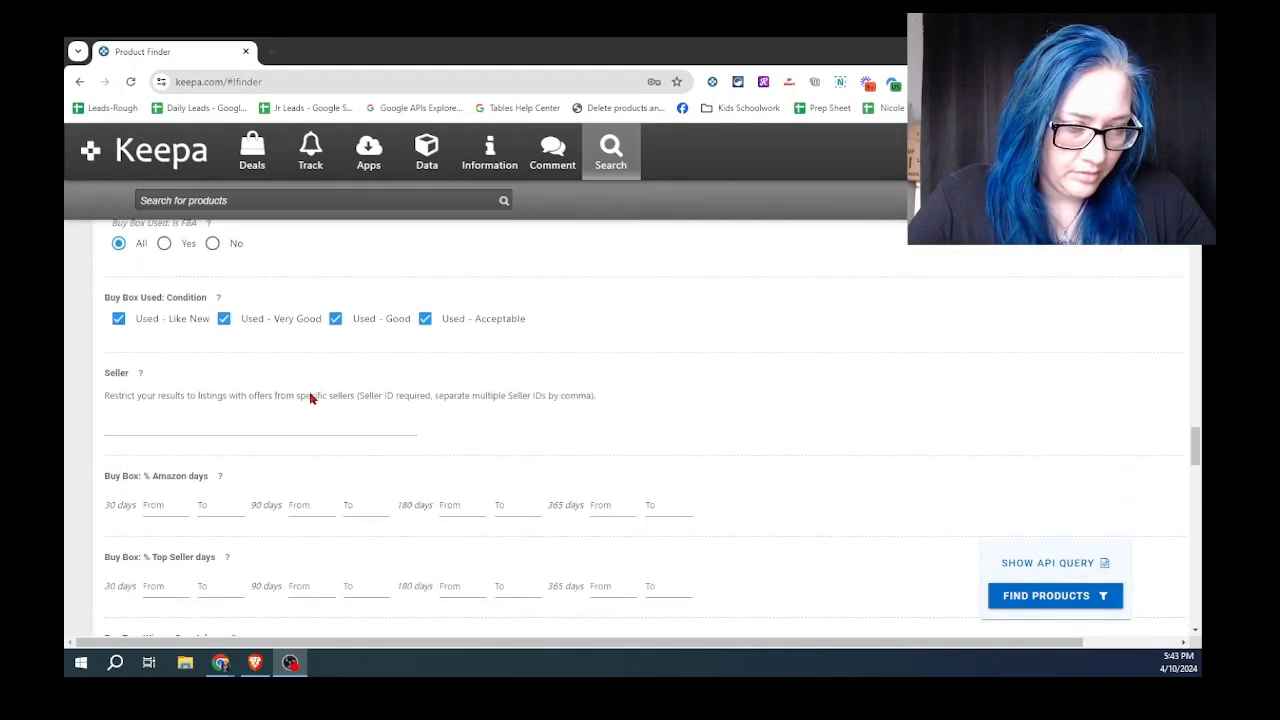
pyautogui.scroll(-3, 310, 398)
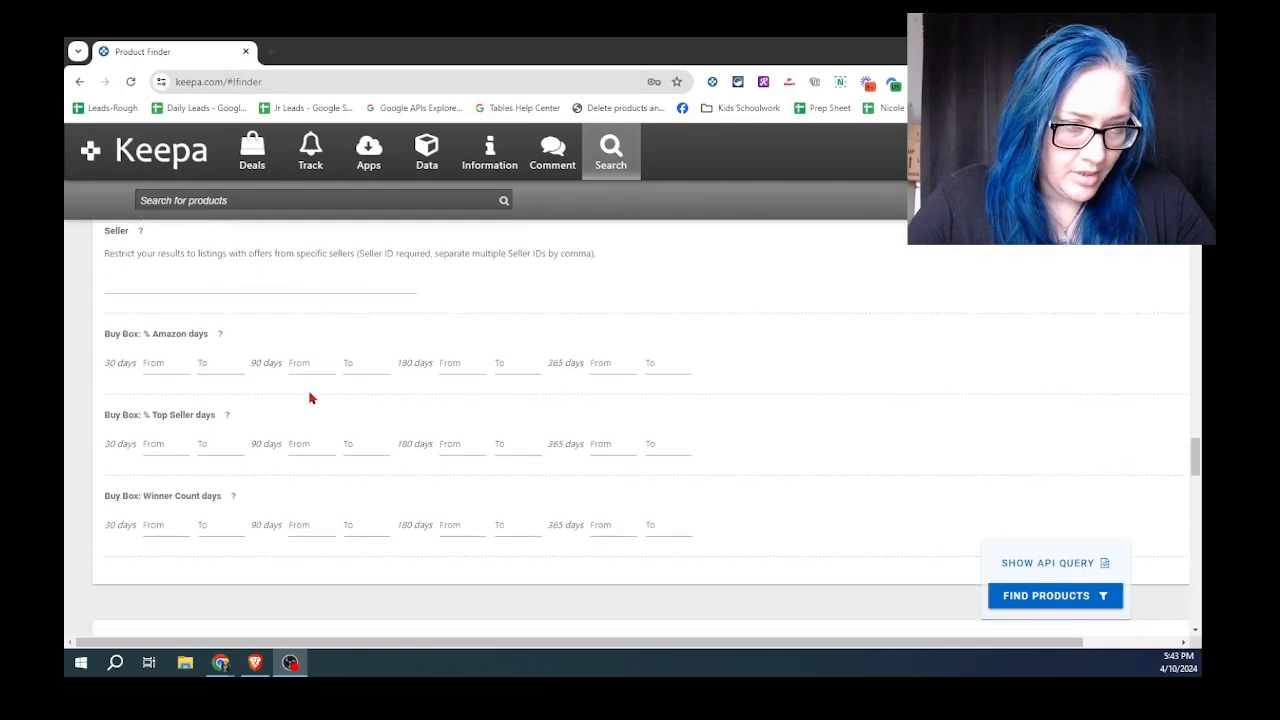
# Examine the Product Finder's Buy Box Used: Condition, Seller and Buy Box: % Amazon days filters.
pyautogui.scroll(2, 310, 398)
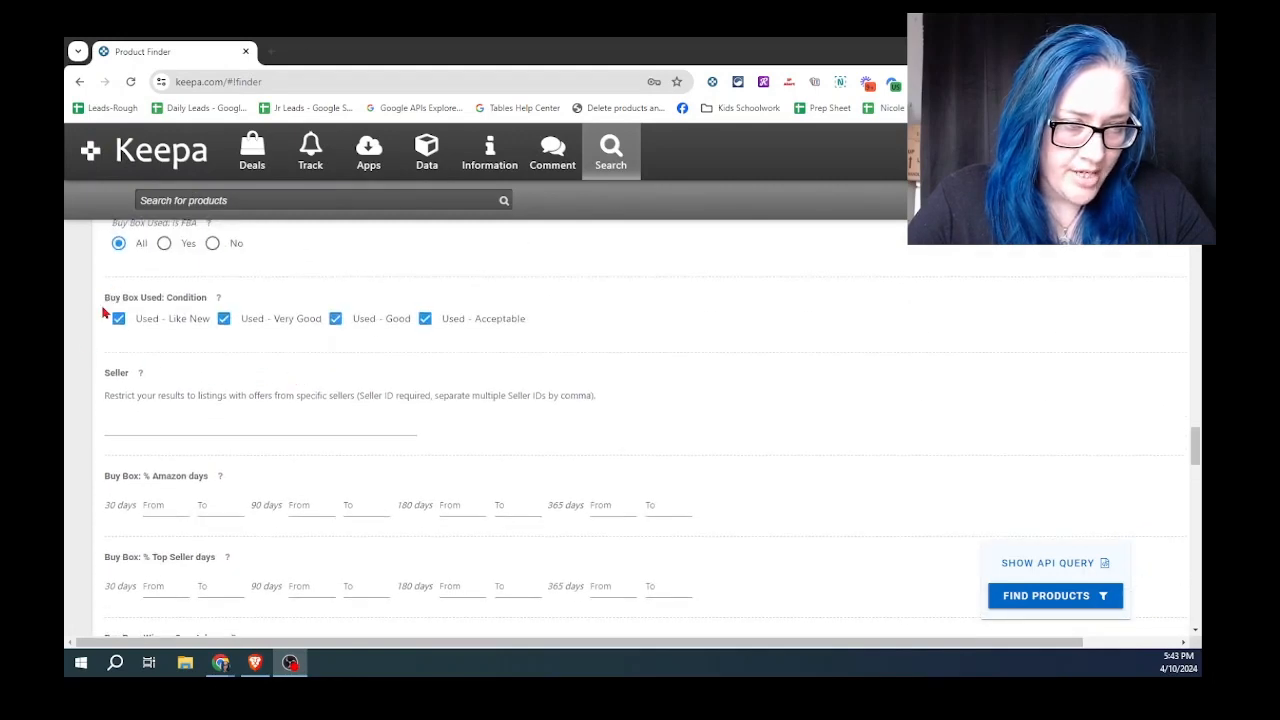
pyautogui.moveTo(104, 300); pyautogui.dragTo(549, 341)
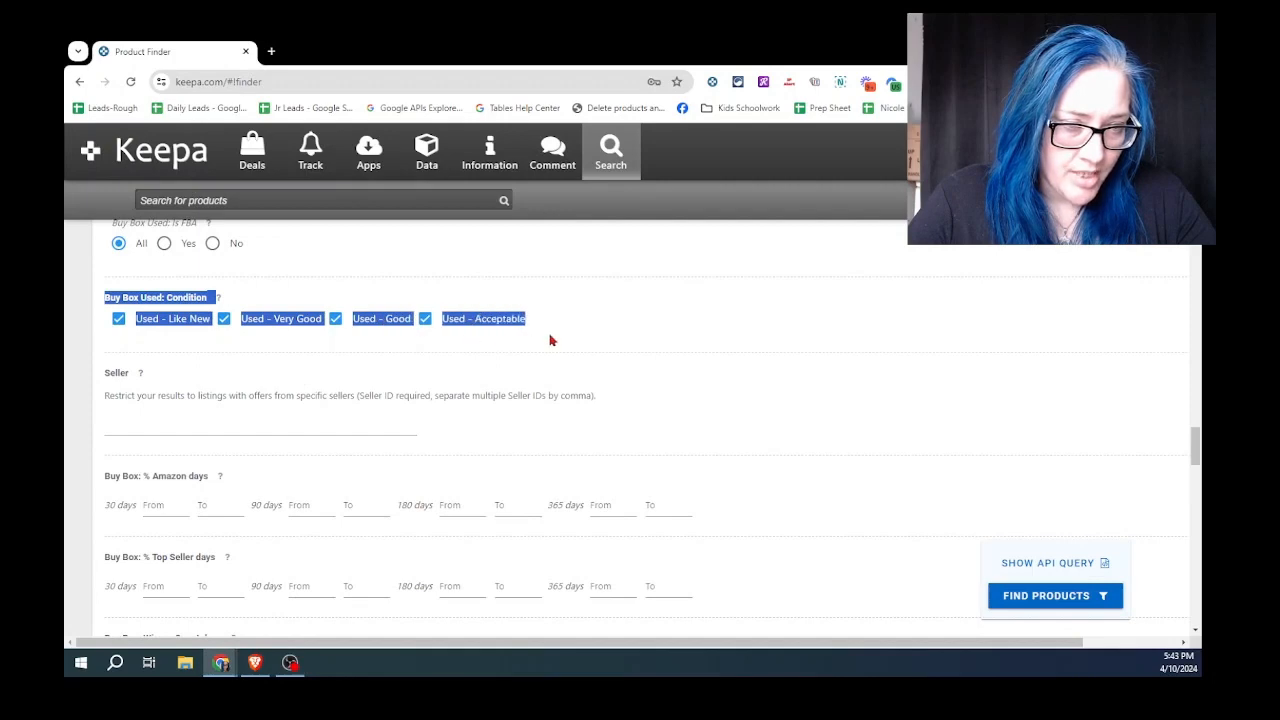
pyautogui.moveTo(104, 373); pyautogui.dragTo(604, 419)
pyautogui.click(716, 418)
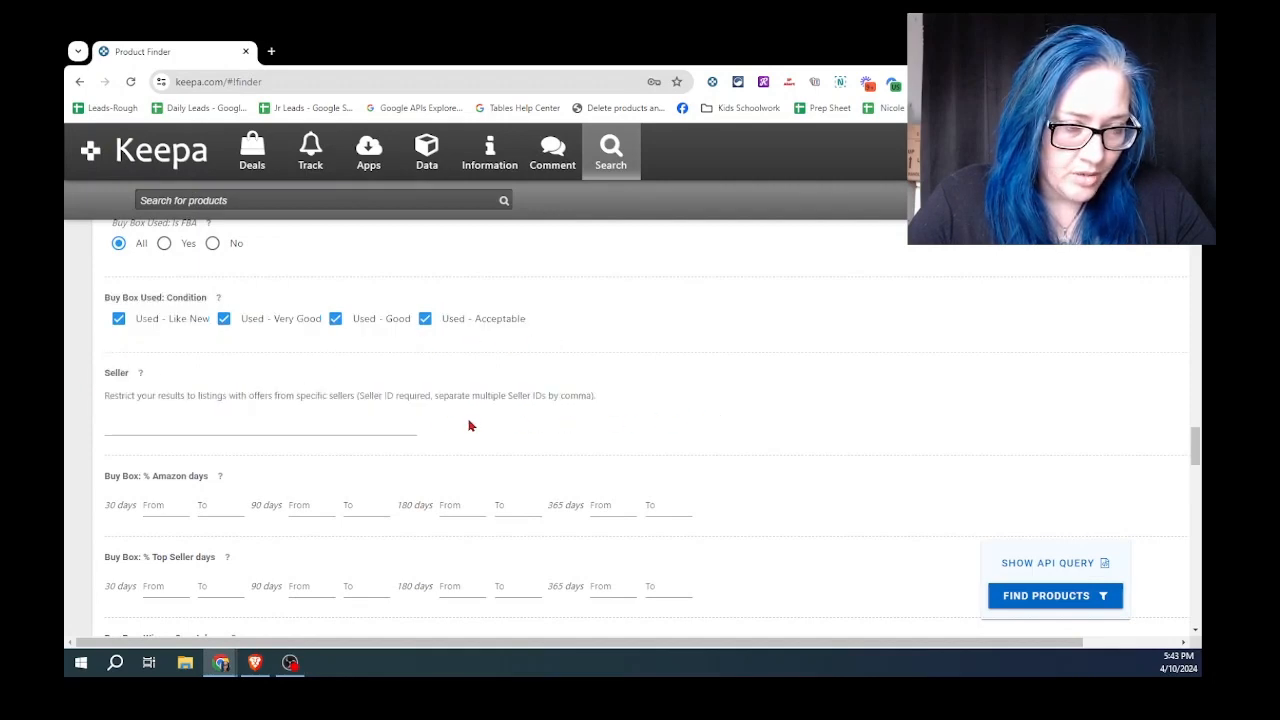
pyautogui.scroll(-1, 440, 422)
pyautogui.scroll(-2, 244, 404)
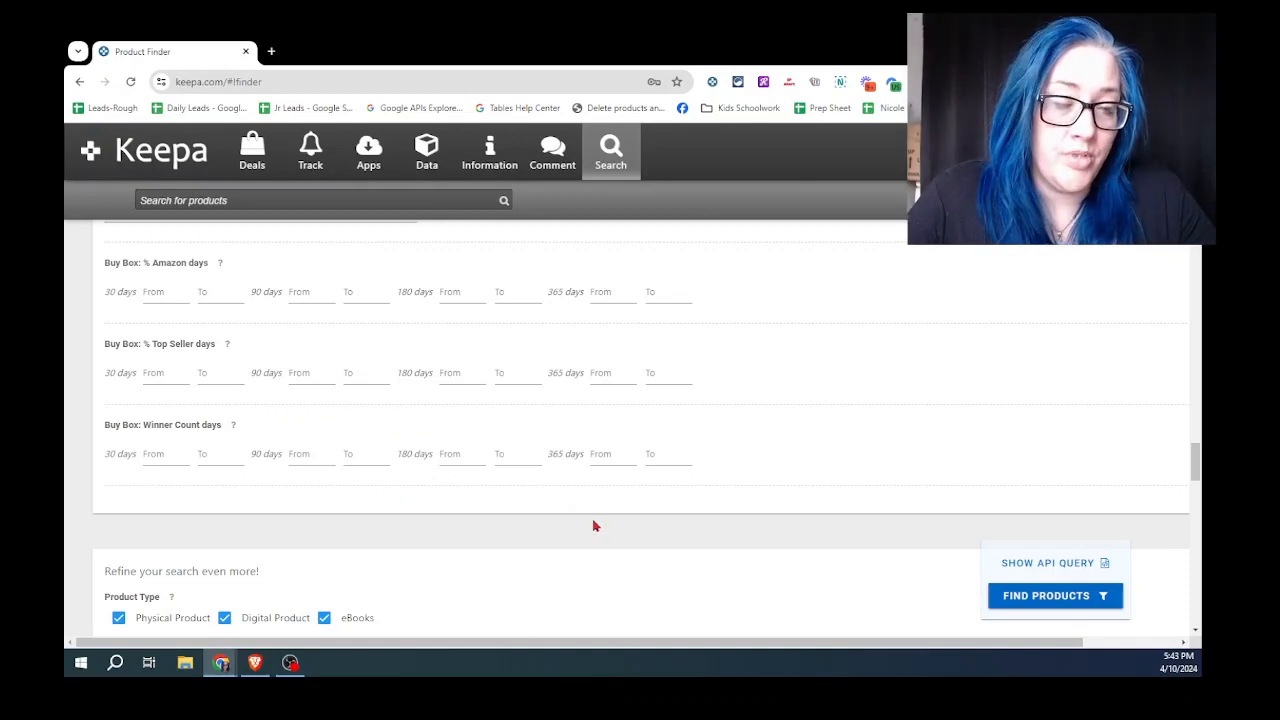
pyautogui.scroll(1, 714, 515)
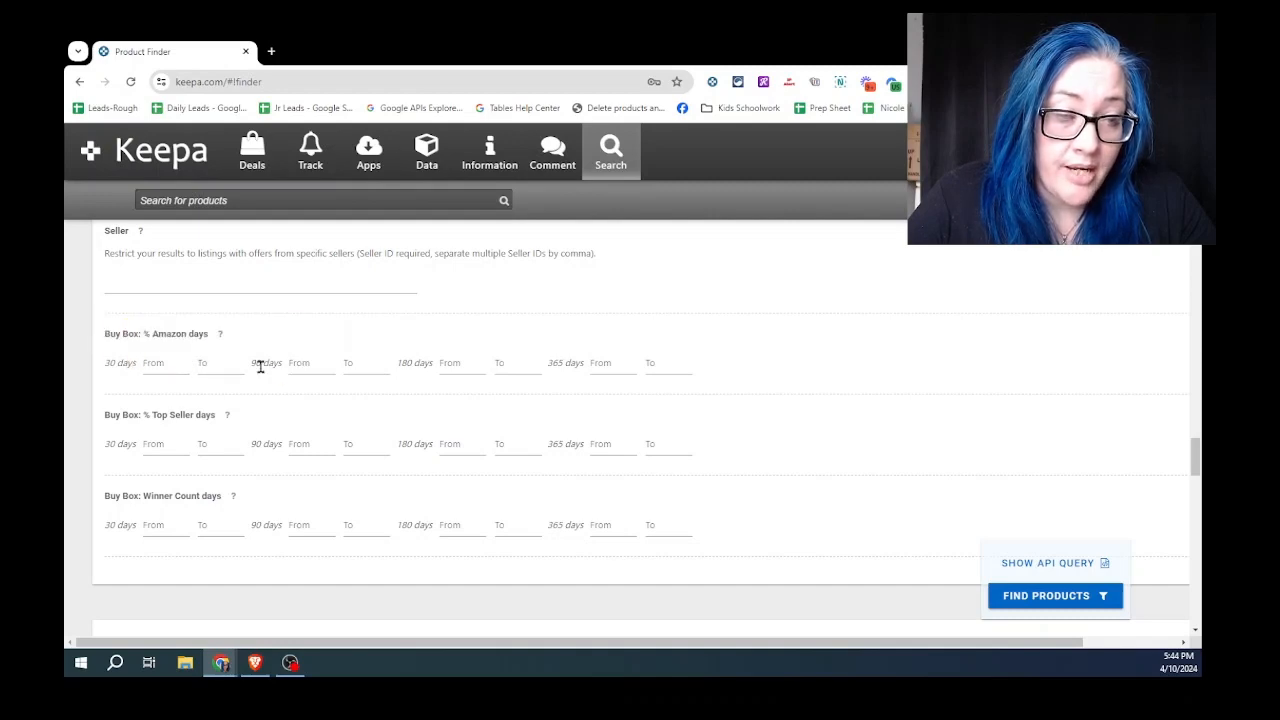
pyautogui.moveTo(221, 336)
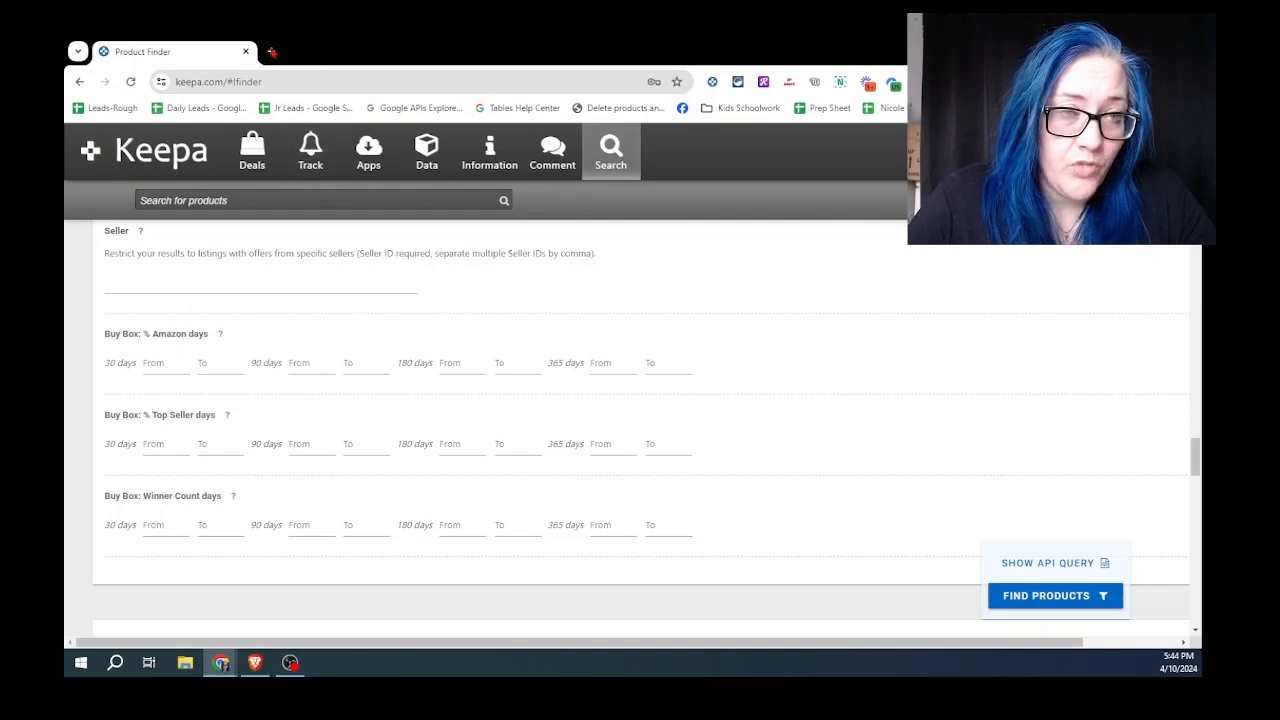
# Open Keepa's Data page in a separate browser tab and close the unused blank tab.
pyautogui.click(270, 51)
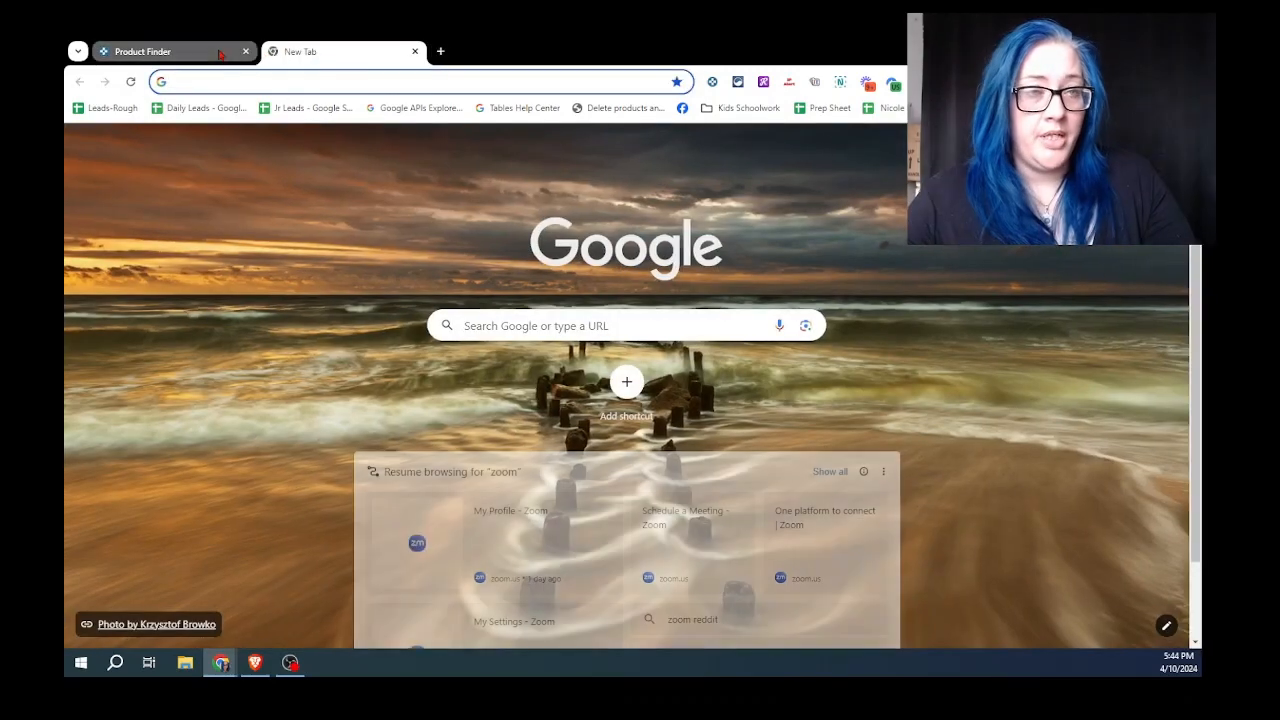
pyautogui.click(208, 52)
pyautogui.rightClick(171, 154)
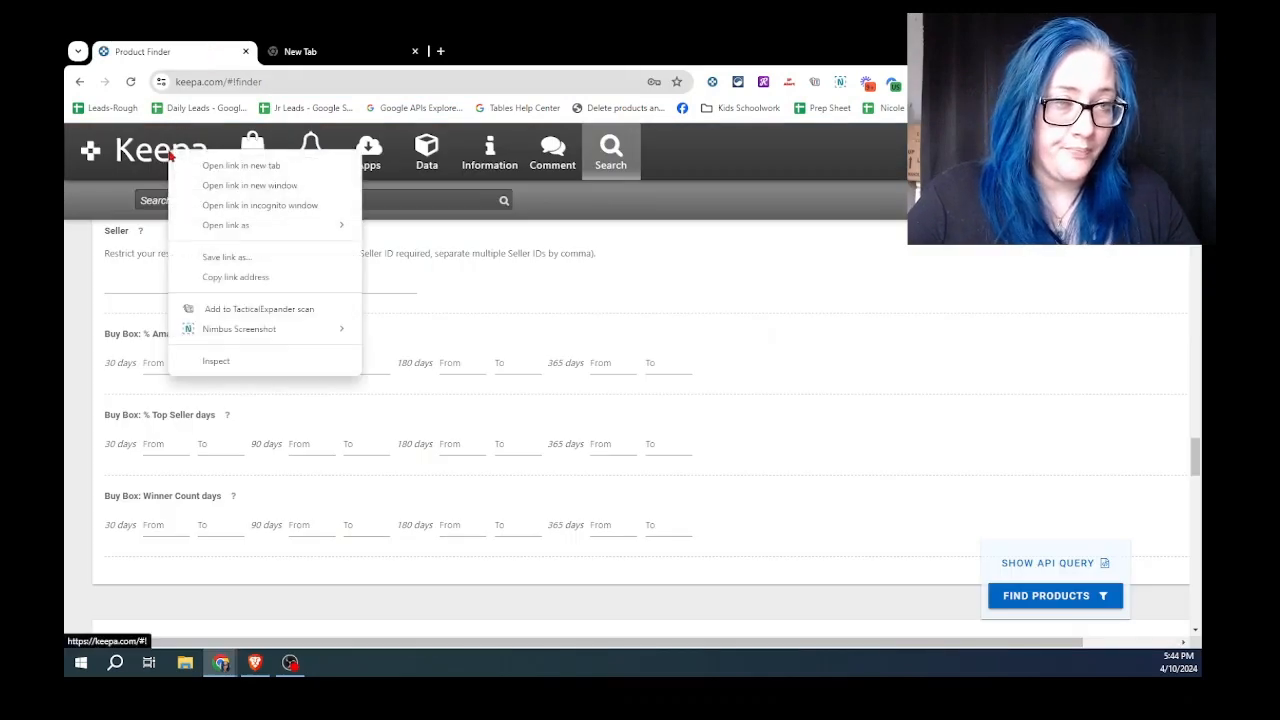
pyautogui.rightClick(421, 147)
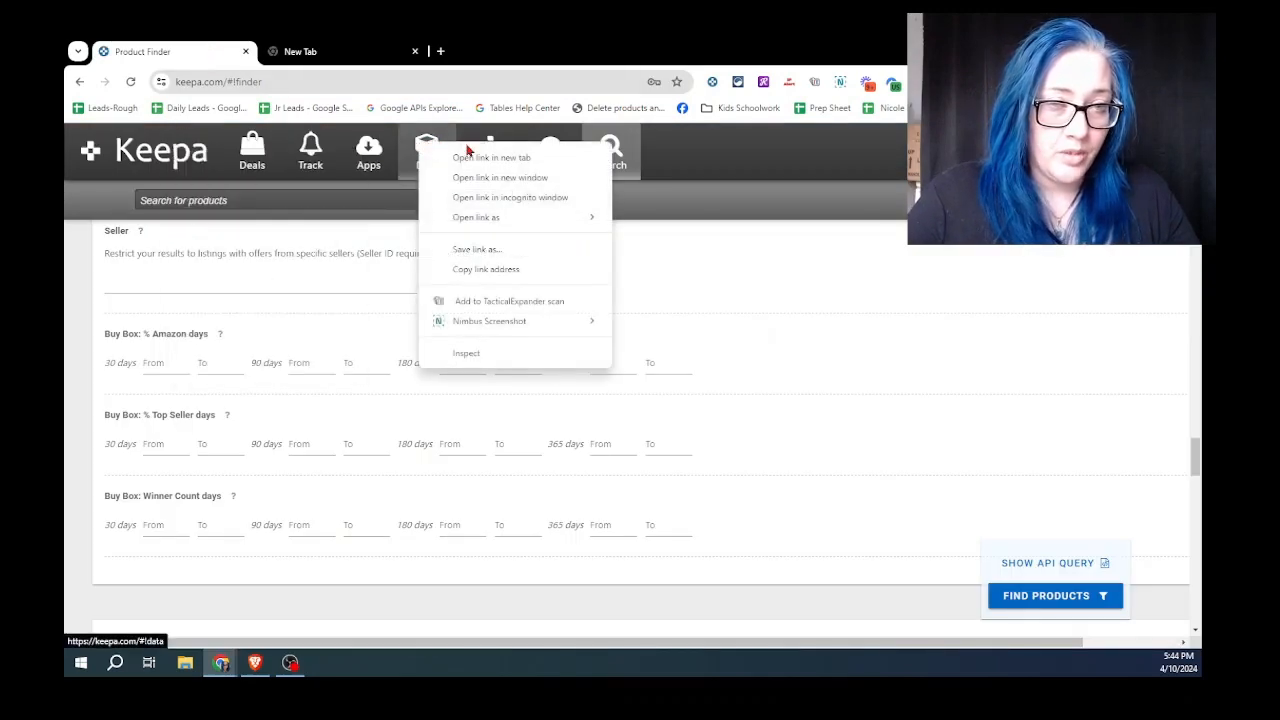
pyautogui.click(465, 158)
pyautogui.click(365, 55)
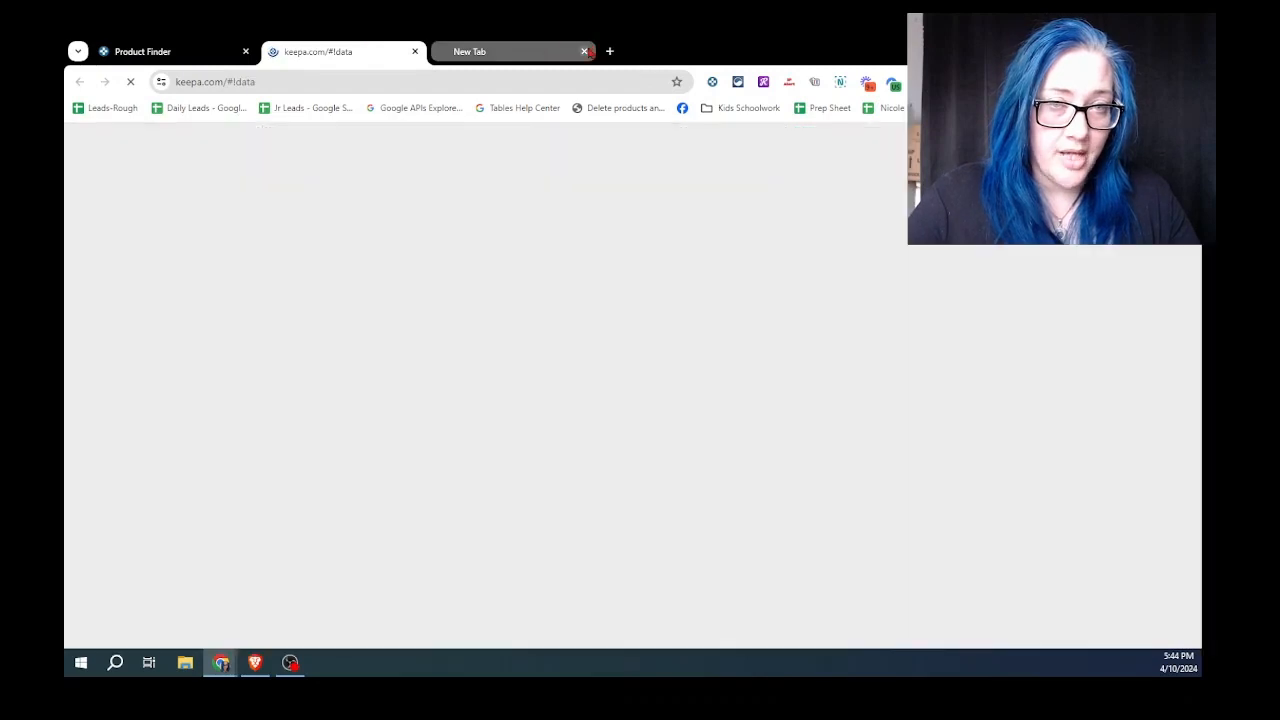
pyautogui.click(584, 51)
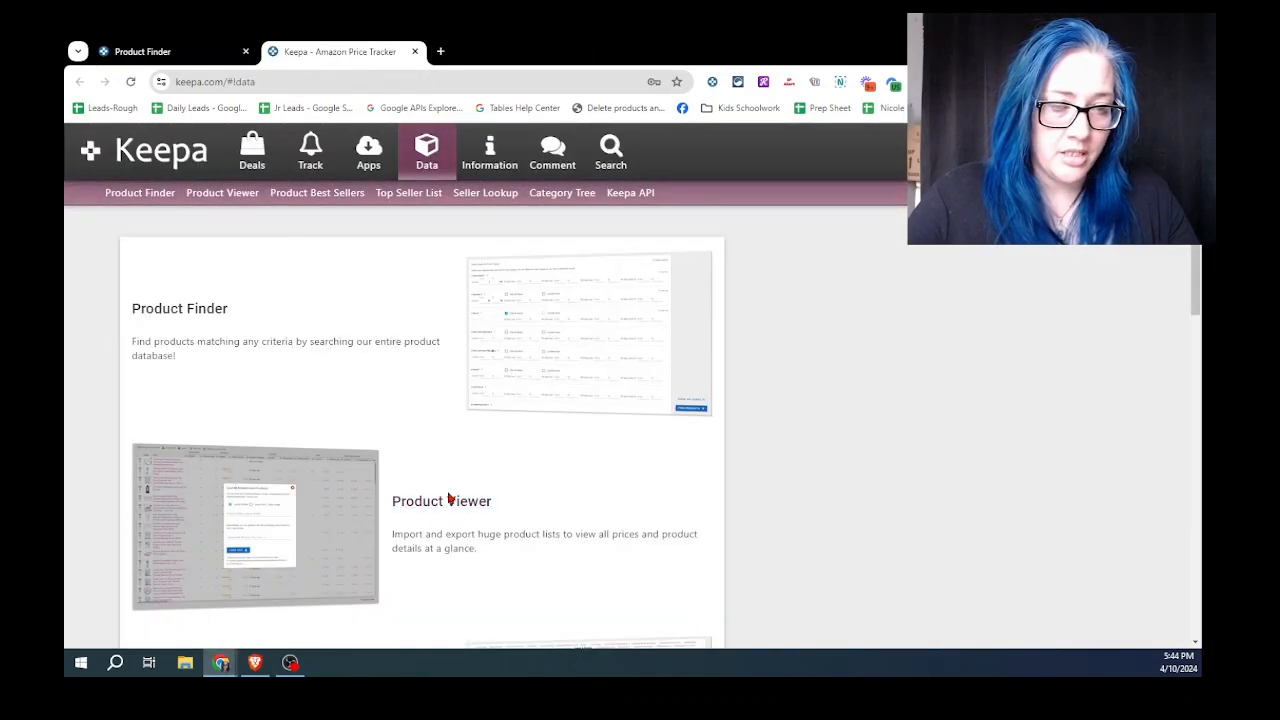
# Load the copied list of Amazon.com ASINs into the Product Viewer and dismiss the search result notice.
pyautogui.click(443, 505)
pyautogui.click(180, 368)
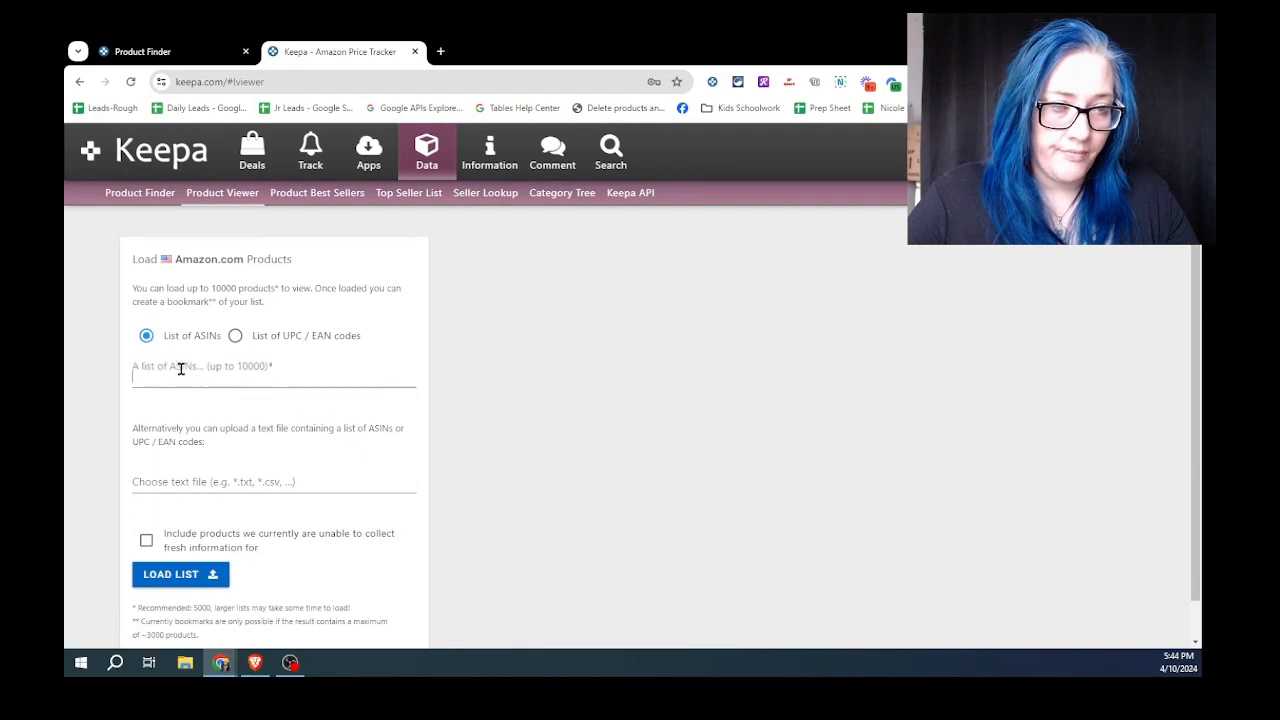
pyautogui.click(271, 411)
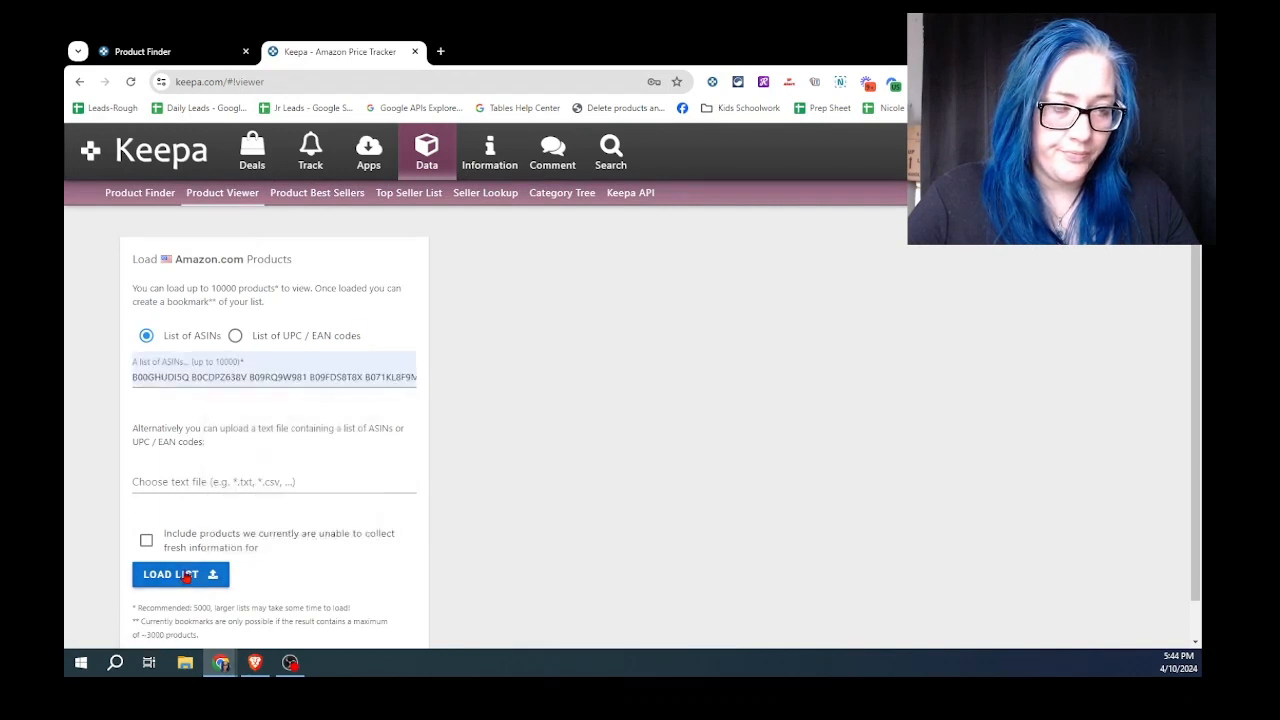
pyautogui.click(174, 574)
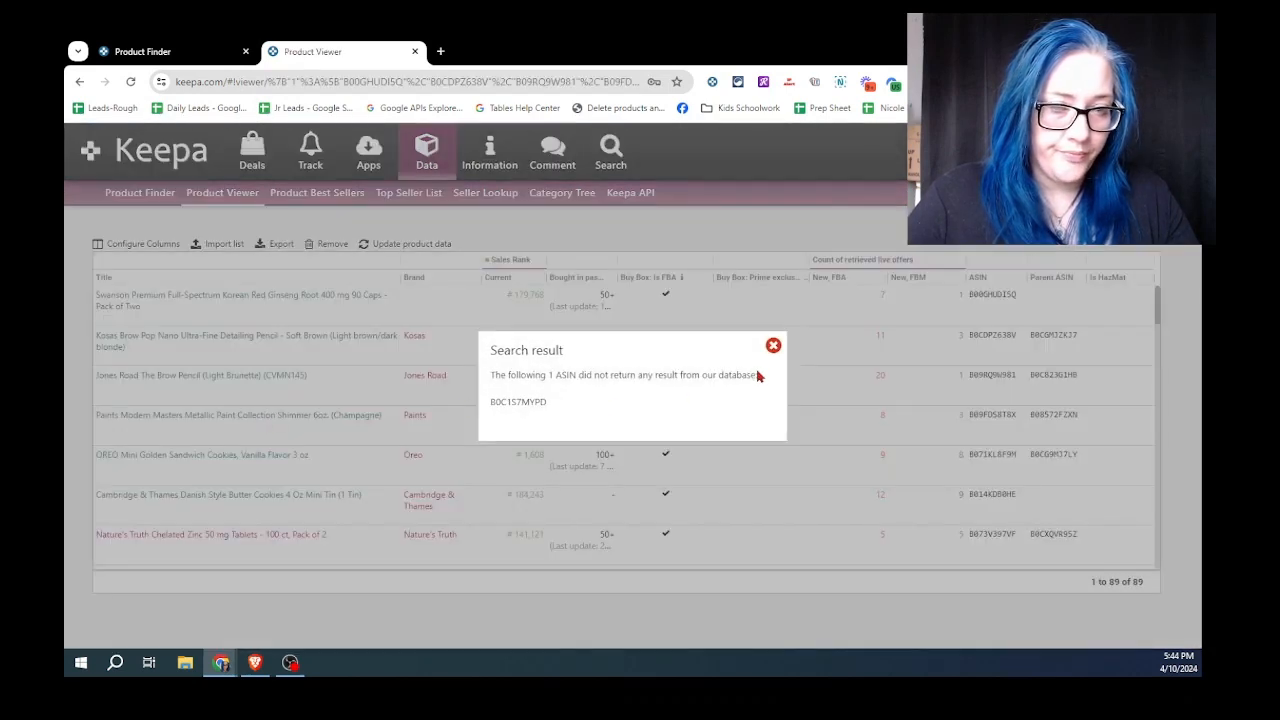
pyautogui.click(773, 345)
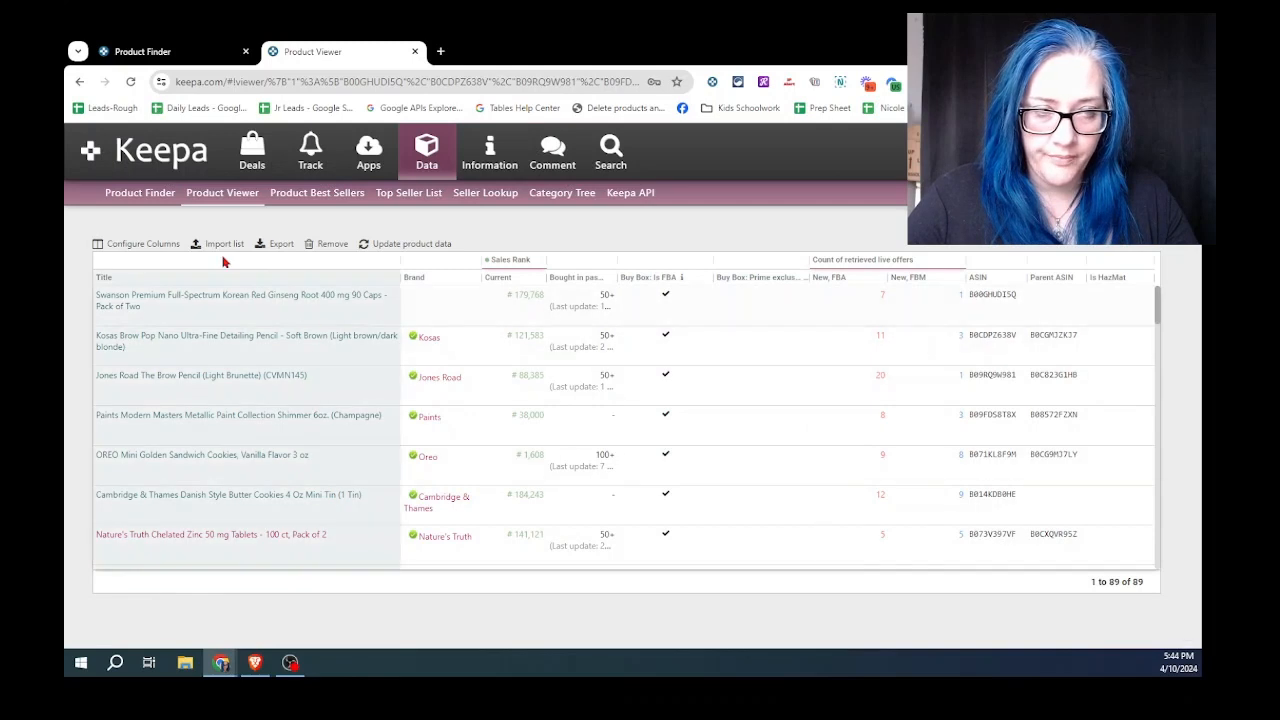
# Add the "Amazon: Current" column to the Product Viewer table.
pyautogui.click(143, 246)
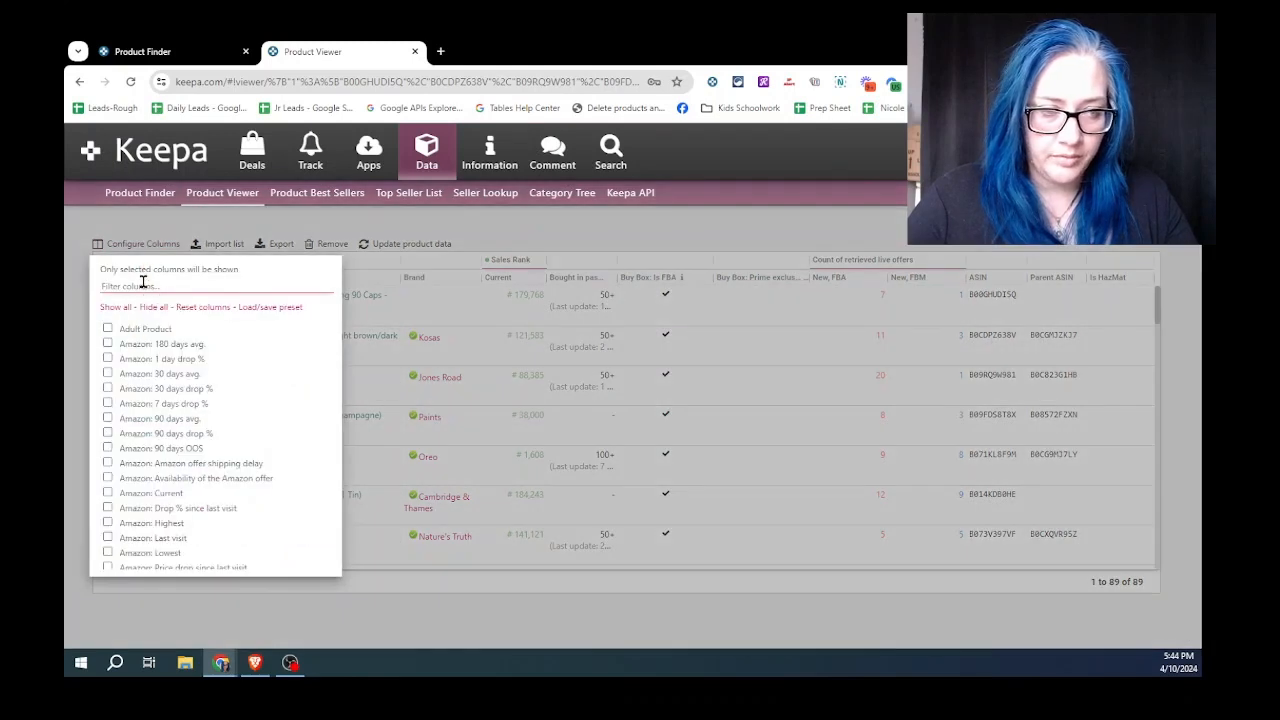
pyautogui.click(108, 493)
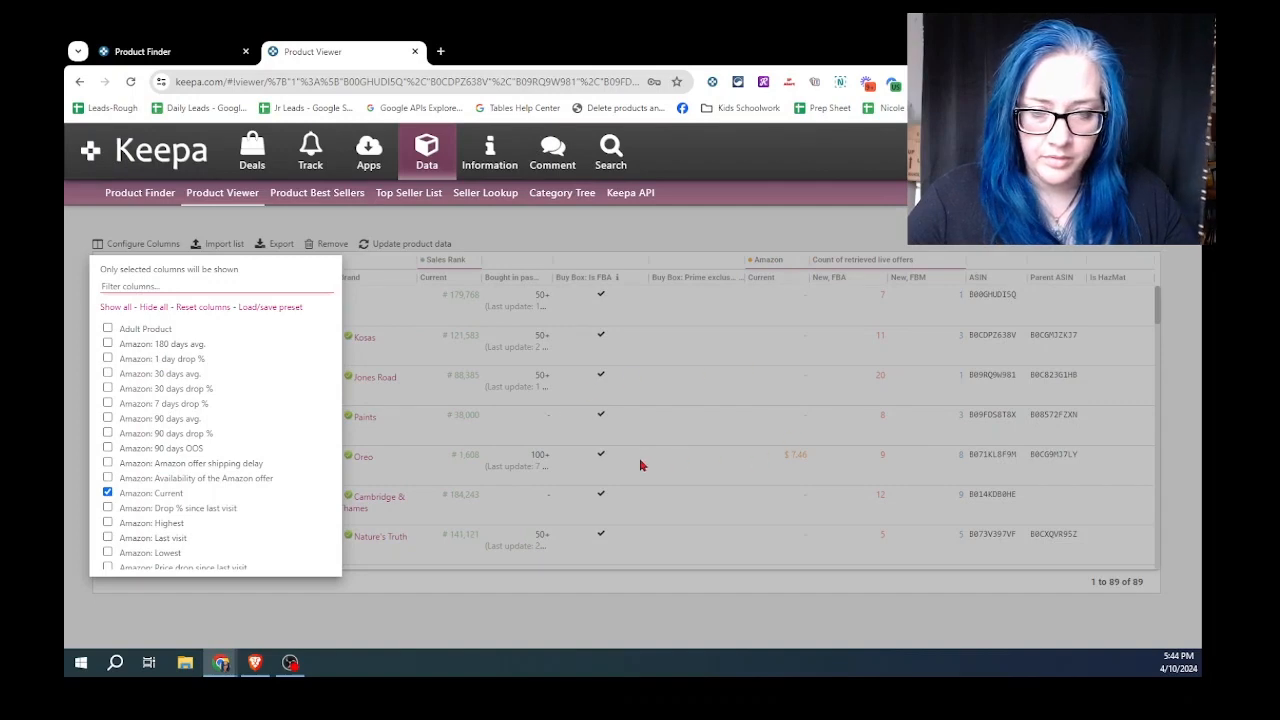
pyautogui.click(268, 226)
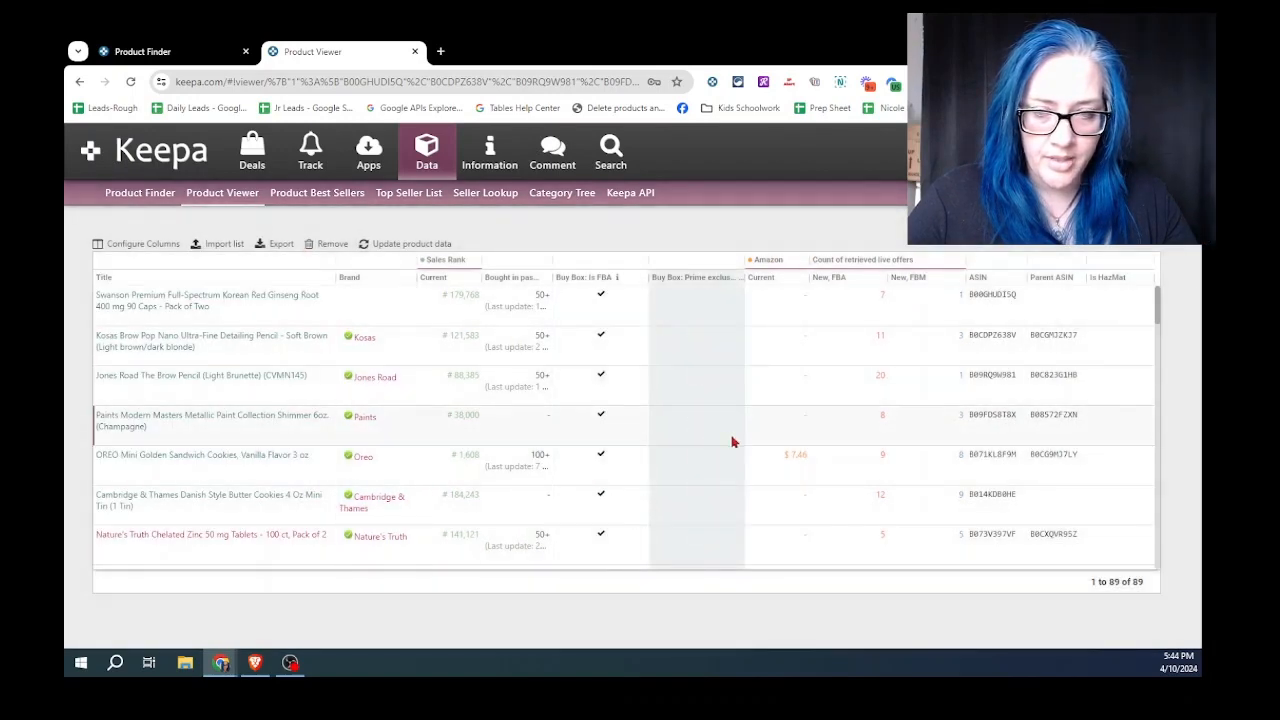
# Examine Amazon's share in the Buy Box Statistics of OREO Mini Golden Sandwich Cookies and compare it with the Product Finder's % Amazon days filter.
pyautogui.click(210, 457)
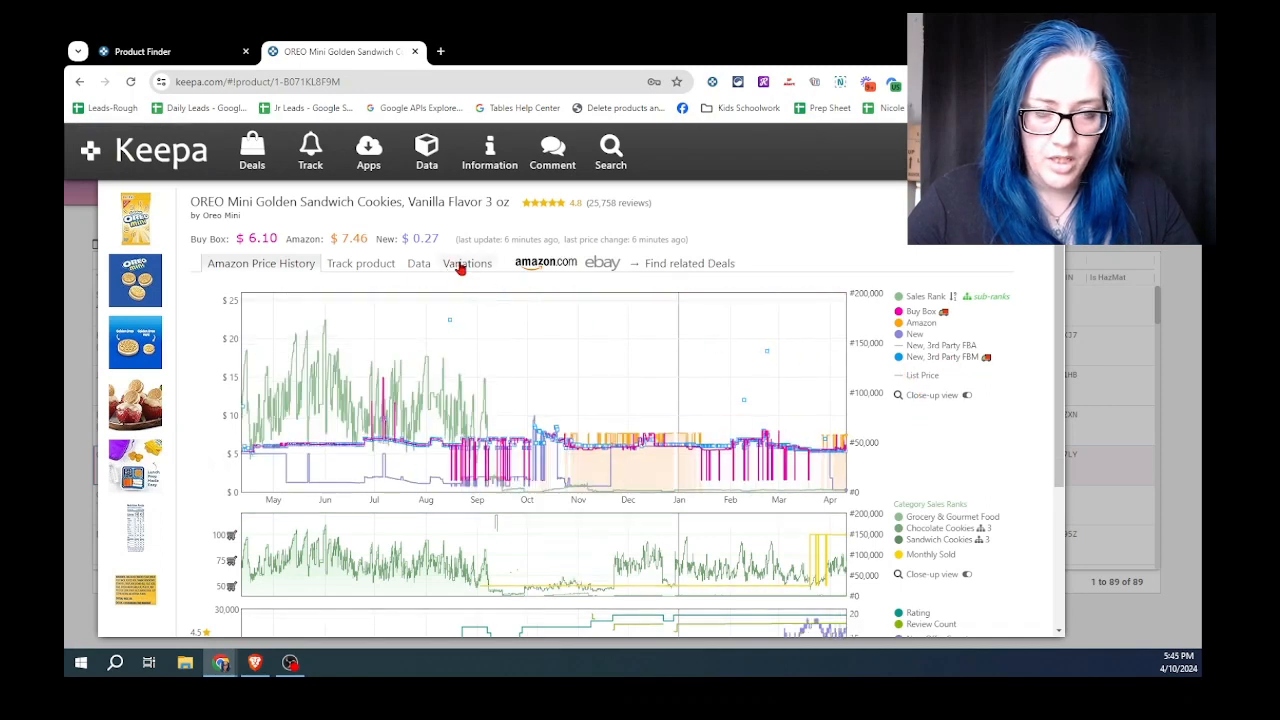
pyautogui.click(420, 264)
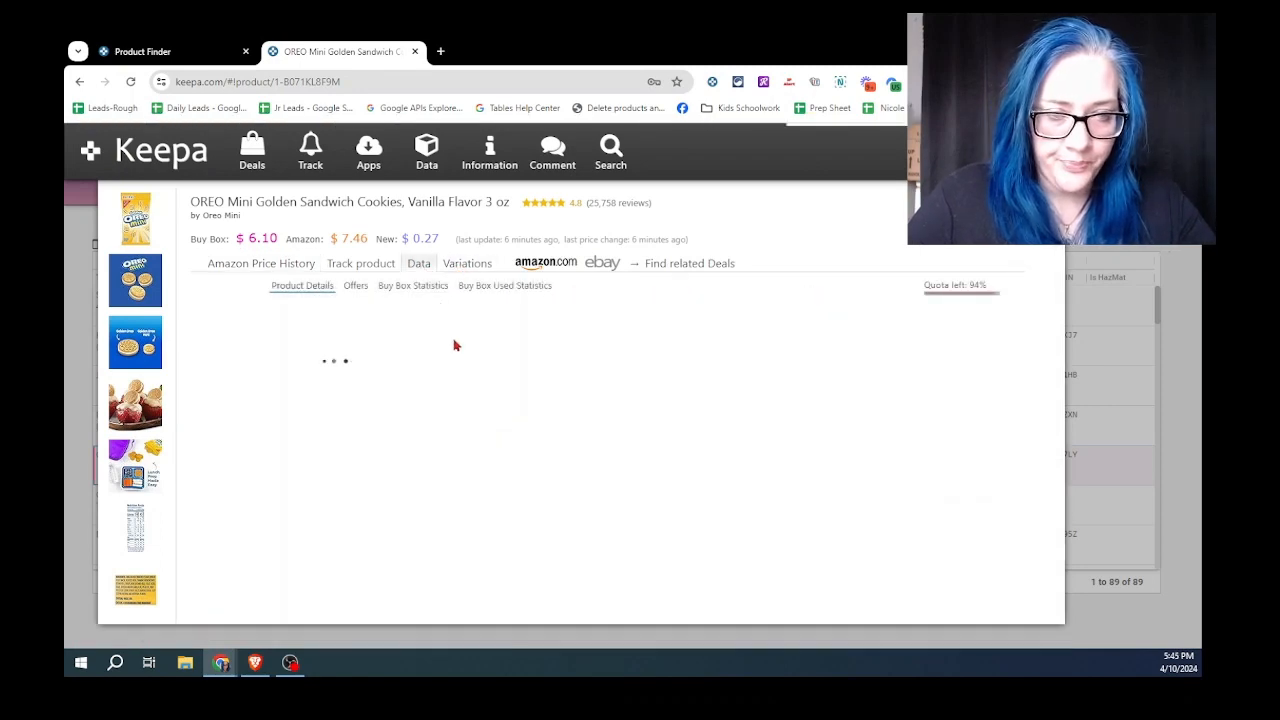
pyautogui.click(414, 286)
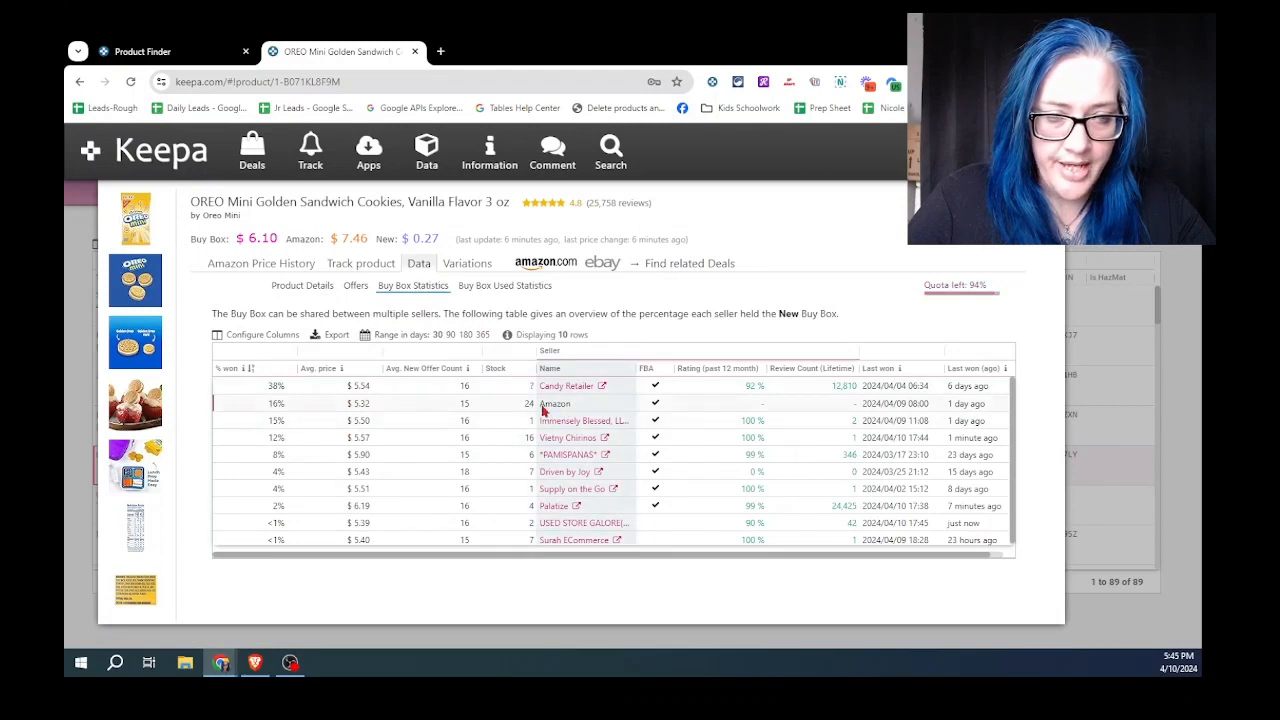
pyautogui.click(272, 408)
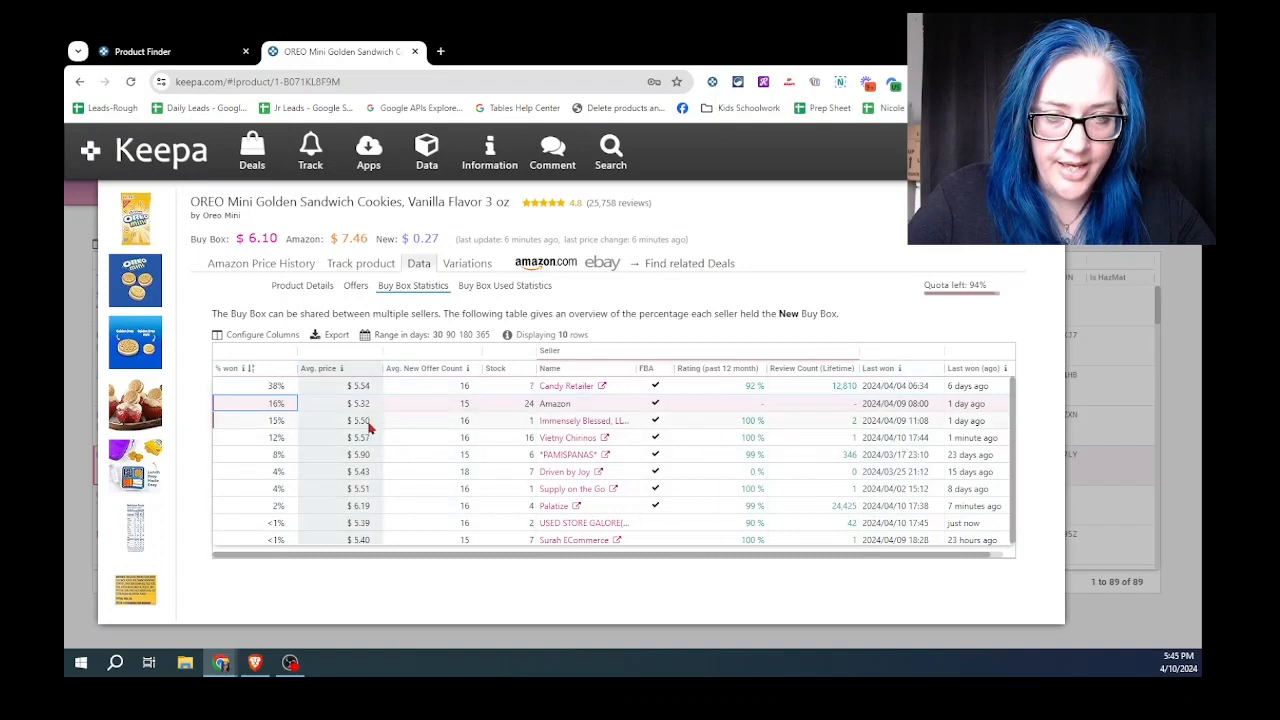
pyautogui.click(152, 53)
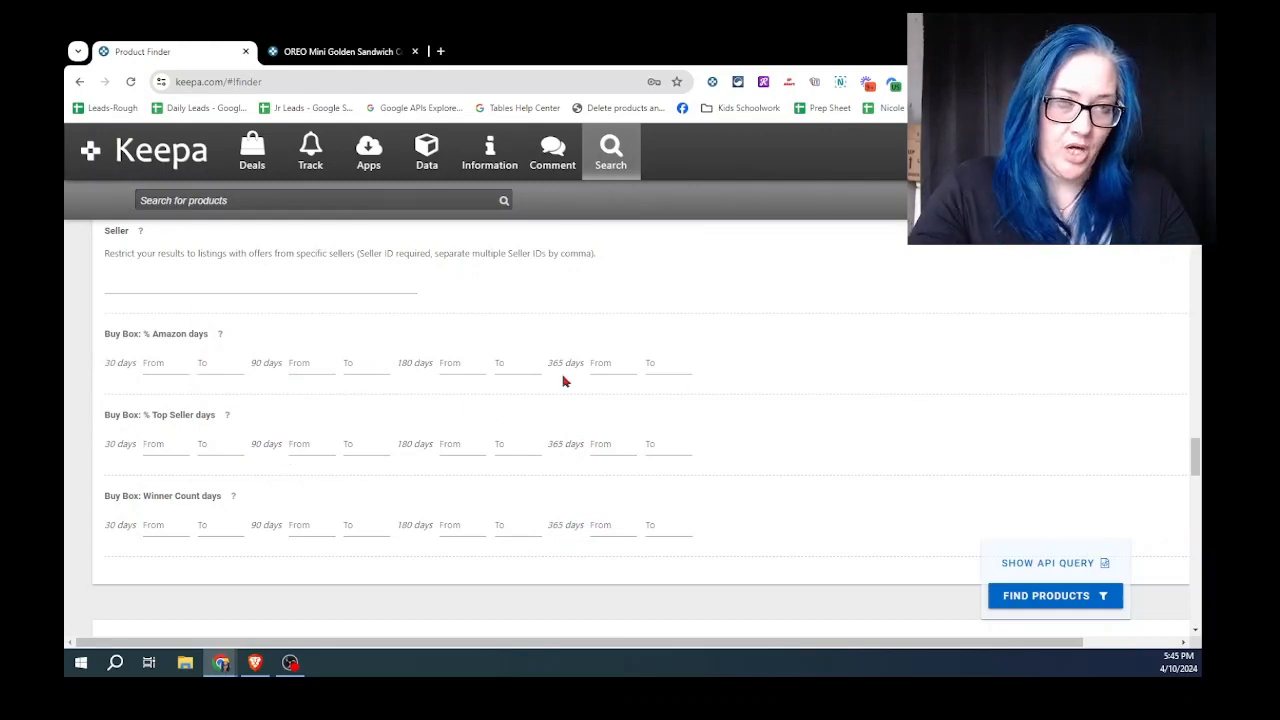
pyautogui.click(356, 58)
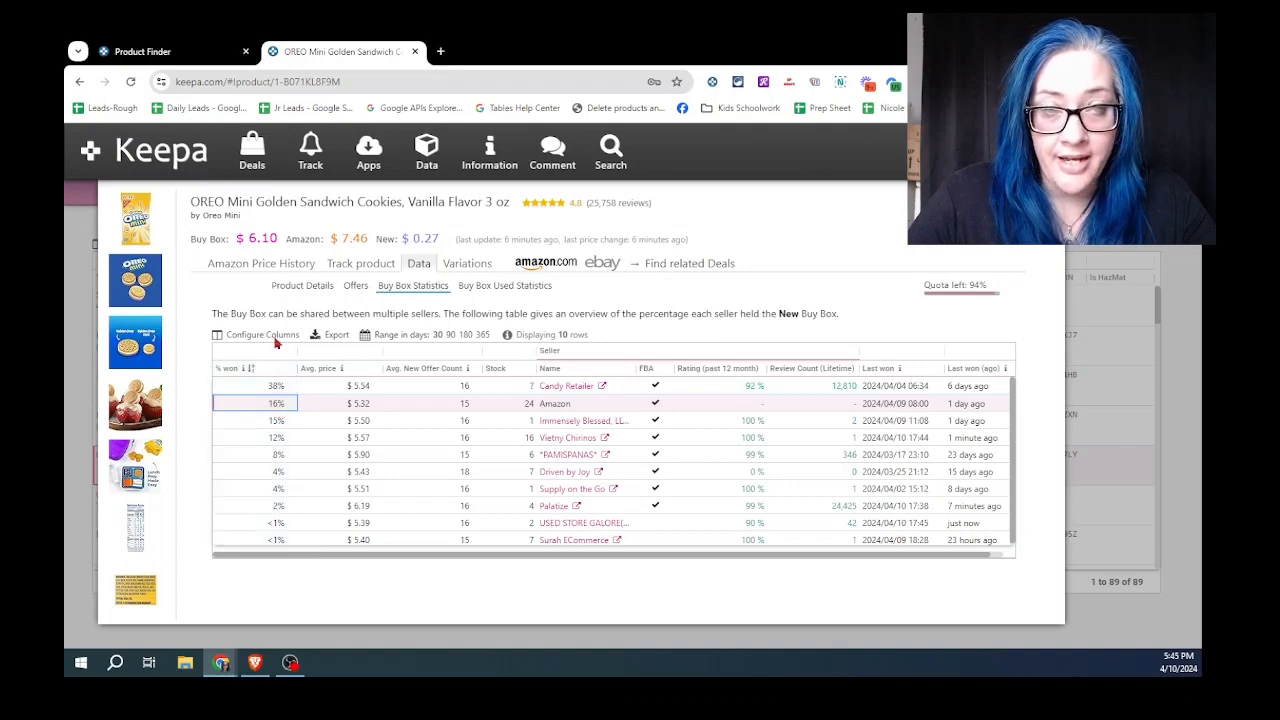
# In the Product Finder, set the Buy Box: % Amazon days filter to 0–20 for both 30 days and 90 days.
pyautogui.click(160, 51)
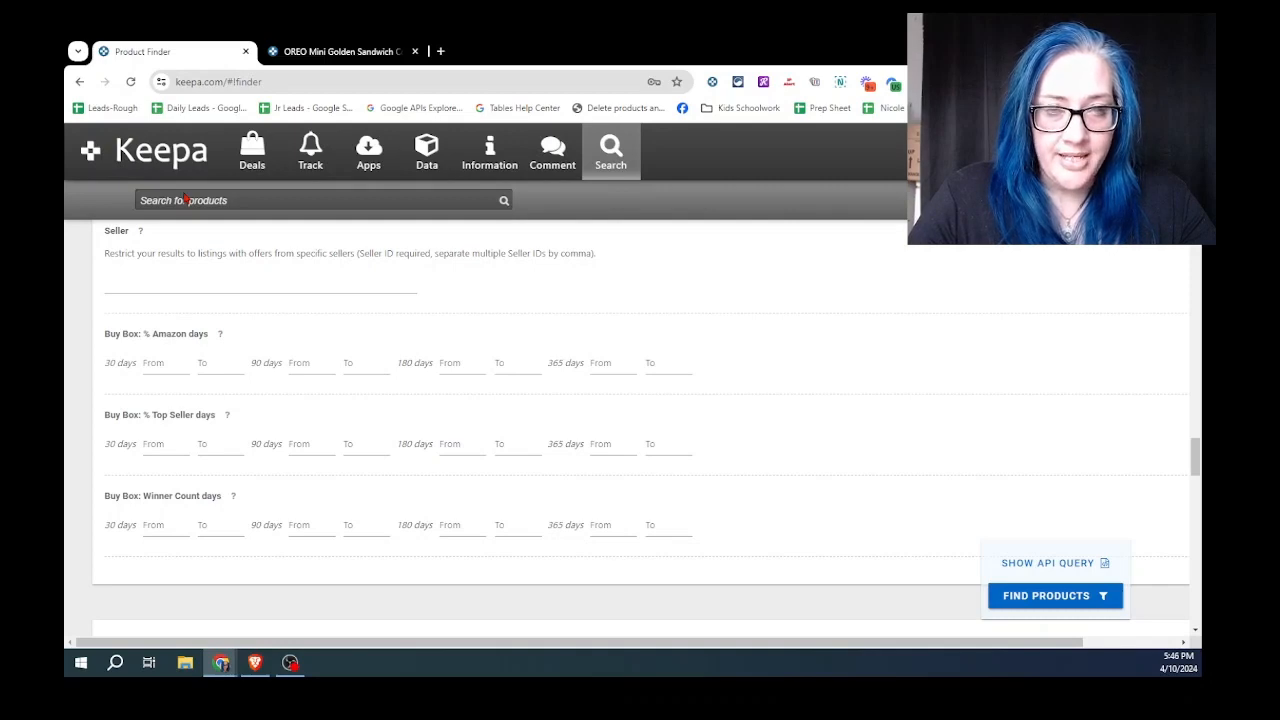
pyautogui.click(174, 361)
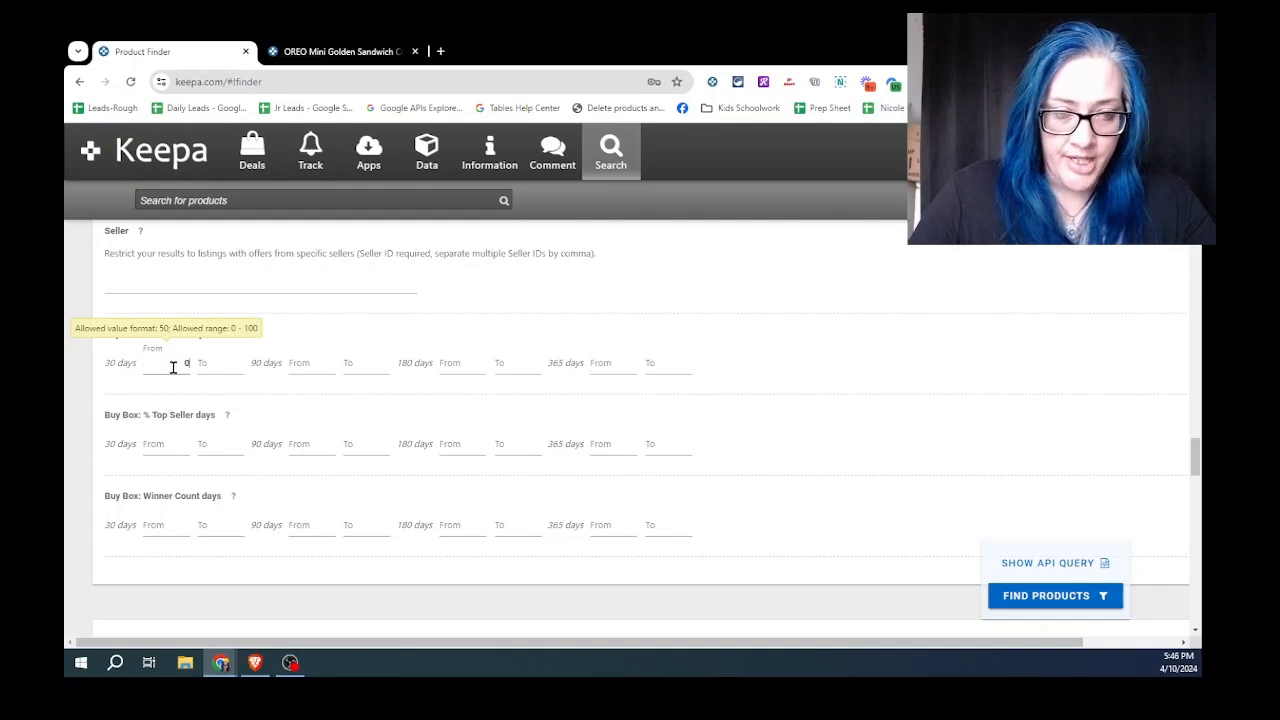
pyautogui.write('0')
pyautogui.click(209, 364)
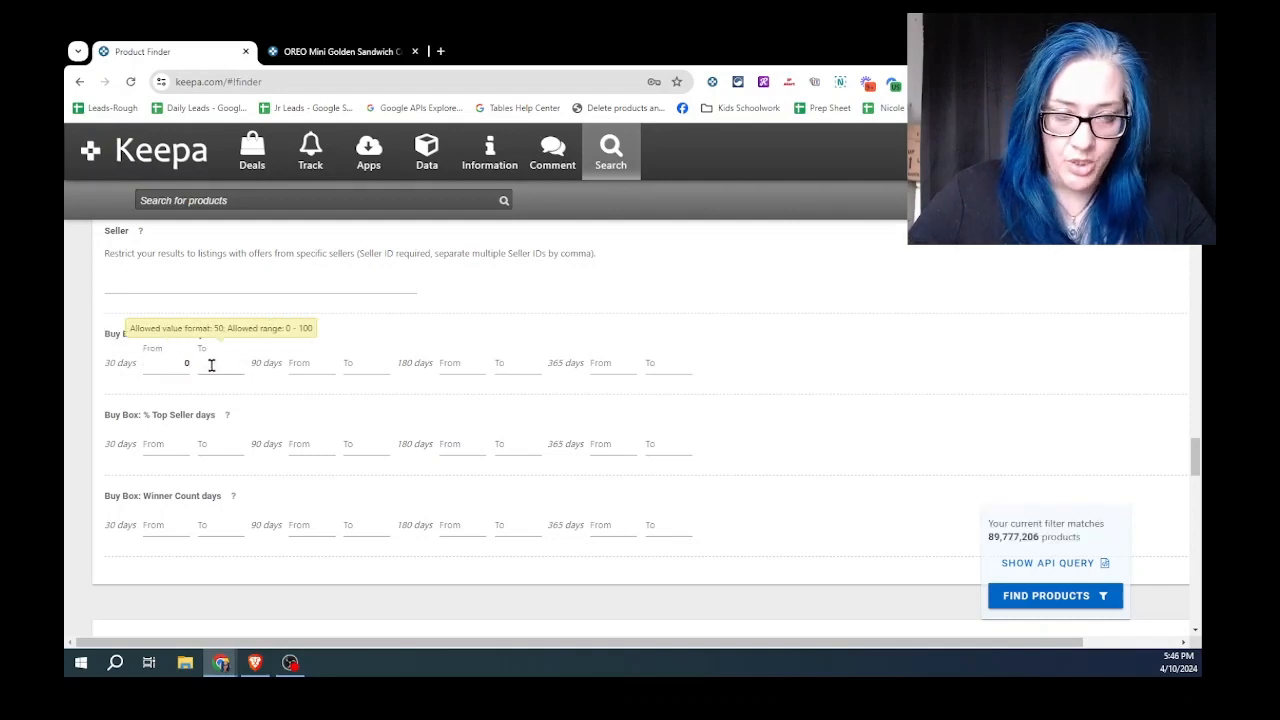
pyautogui.write('20')
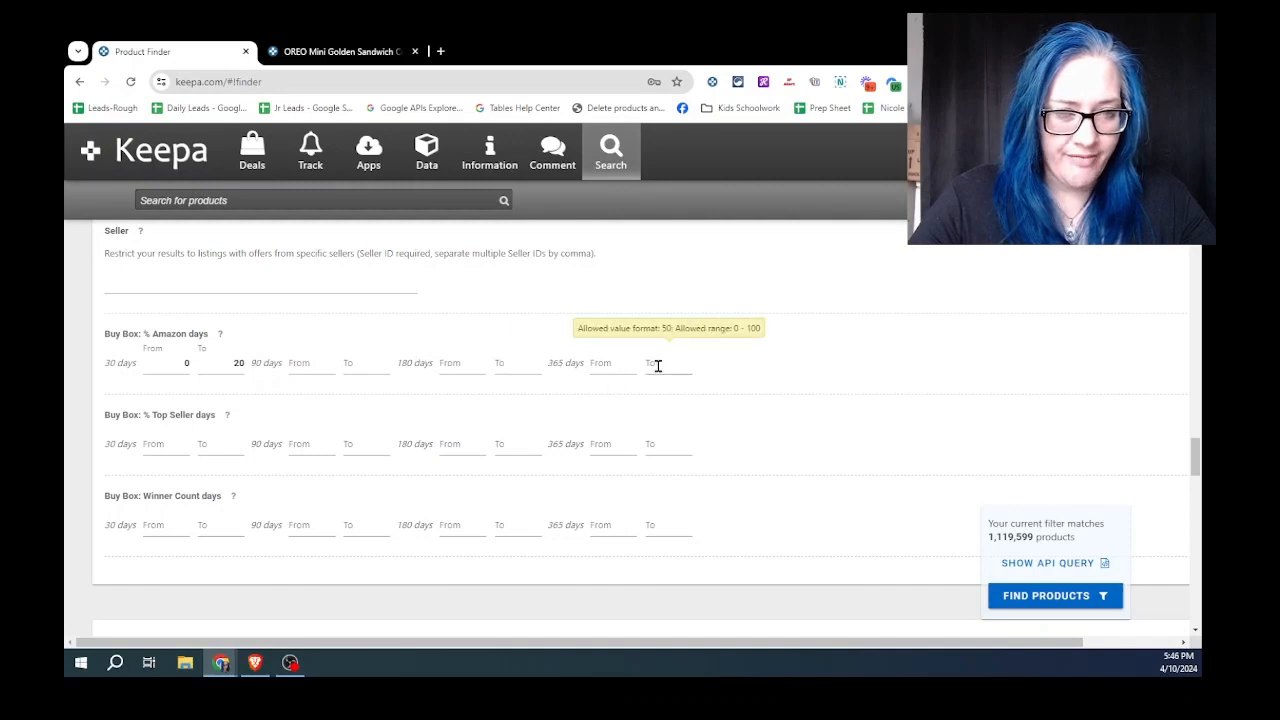
pyautogui.click(320, 364)
pyautogui.write('0')
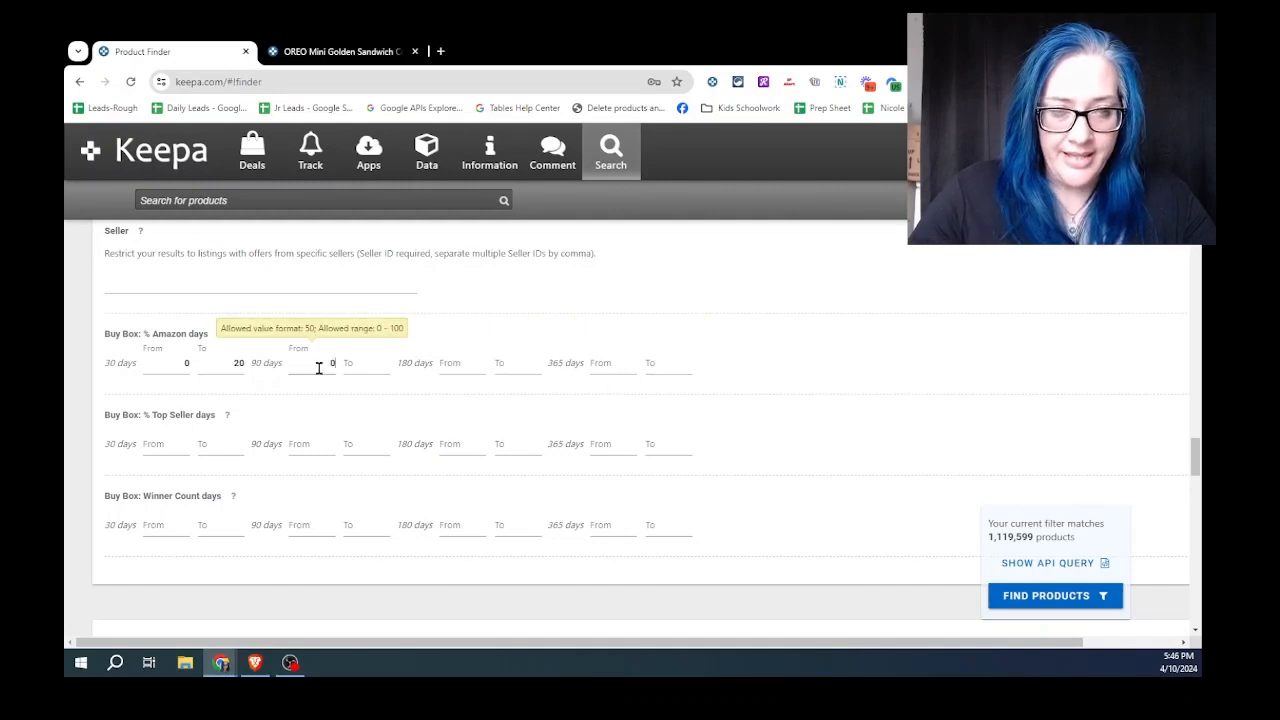
pyautogui.click(355, 362)
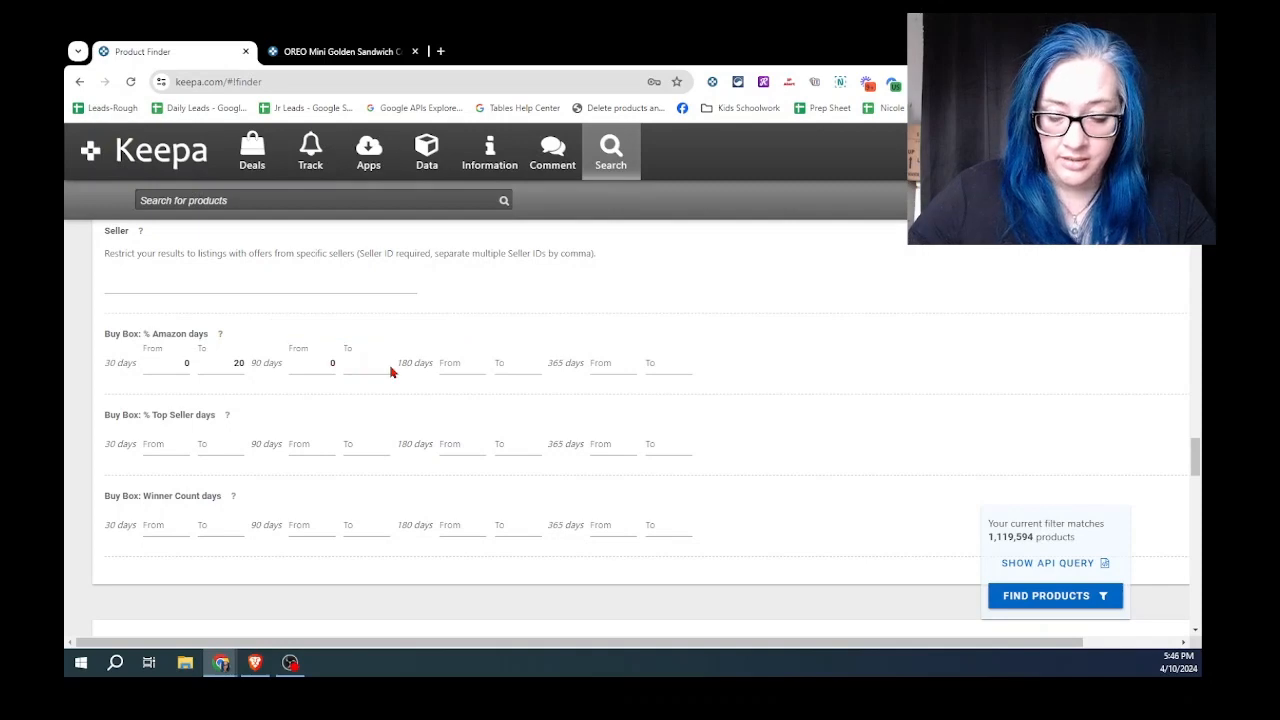
pyautogui.write('20')
# Set the Buy Box: % Amazon days range to 0–20 for both 180 days and 365 days.
pyautogui.click(466, 363)
pyautogui.write('0')
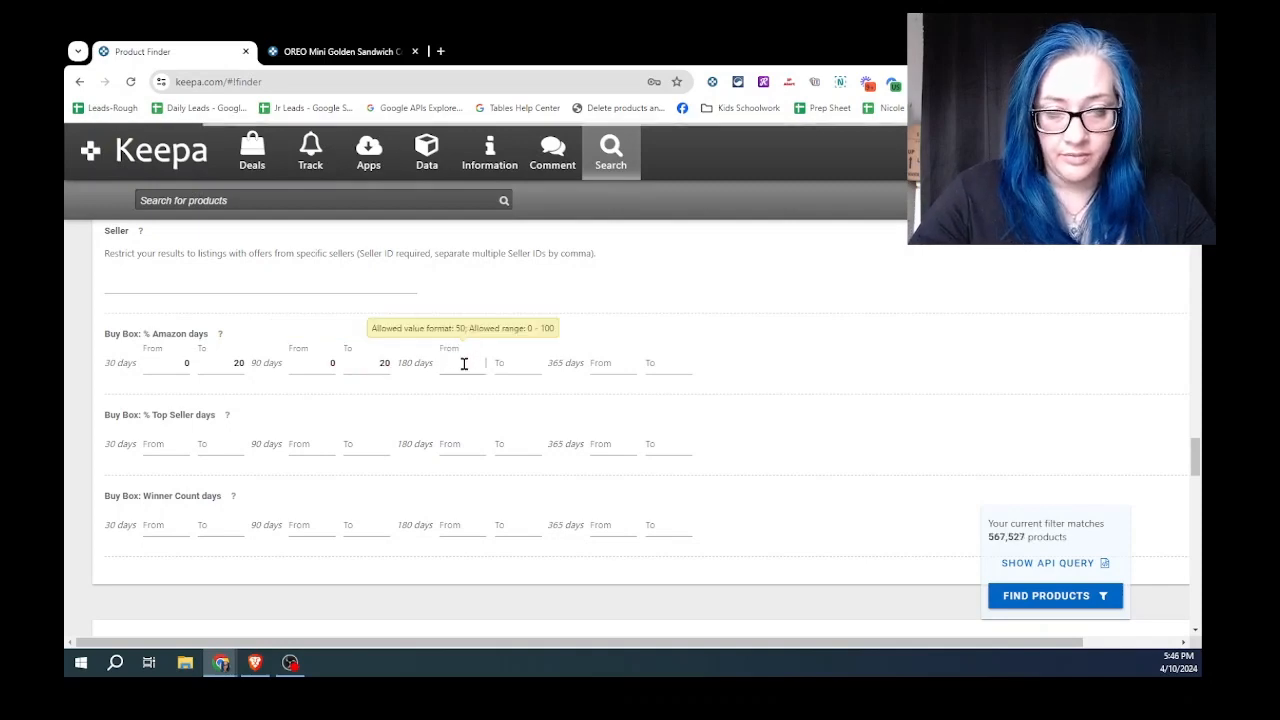
pyautogui.click(510, 363)
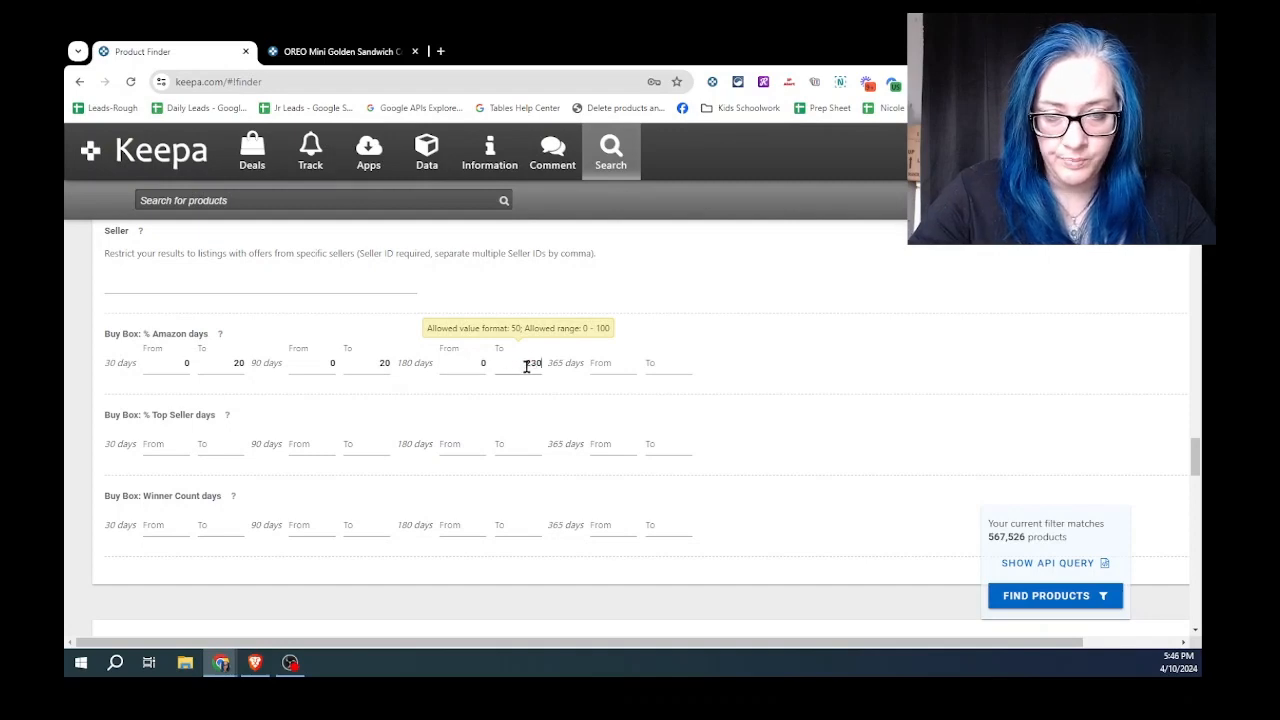
pyautogui.moveTo(530, 366); pyautogui.dragTo(549, 368)
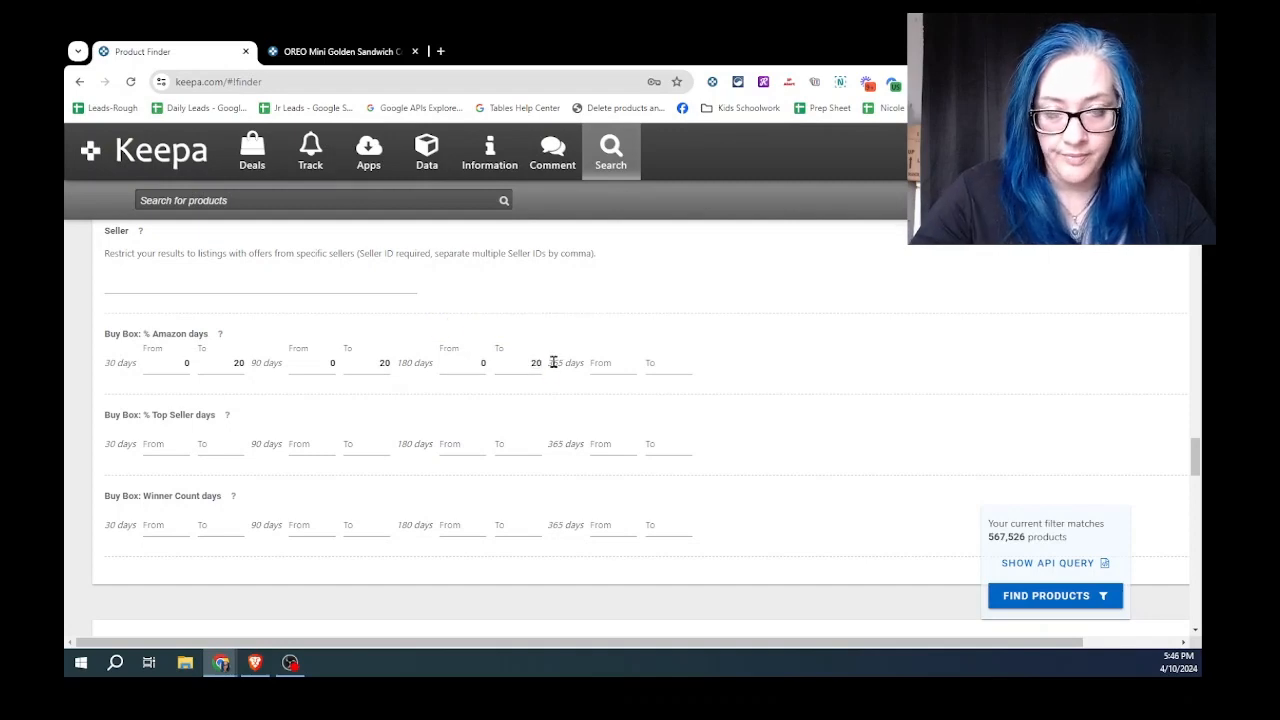
pyautogui.click(612, 363)
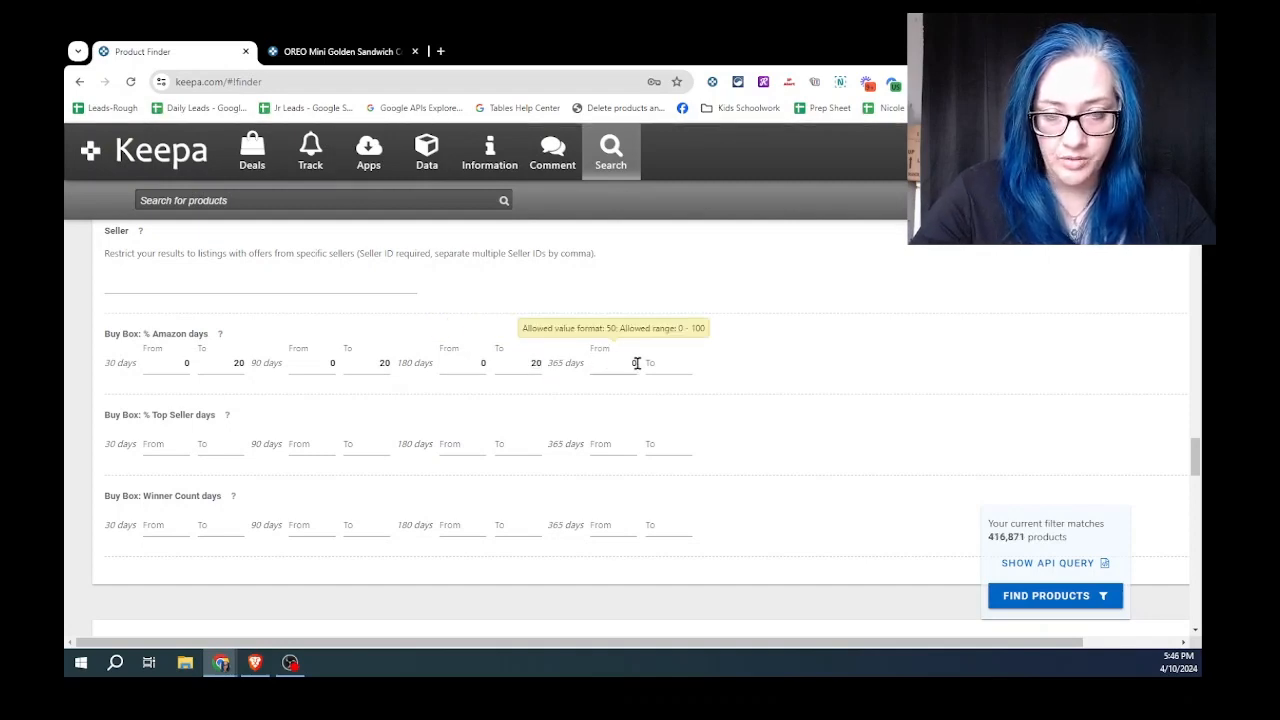
pyautogui.click(659, 362)
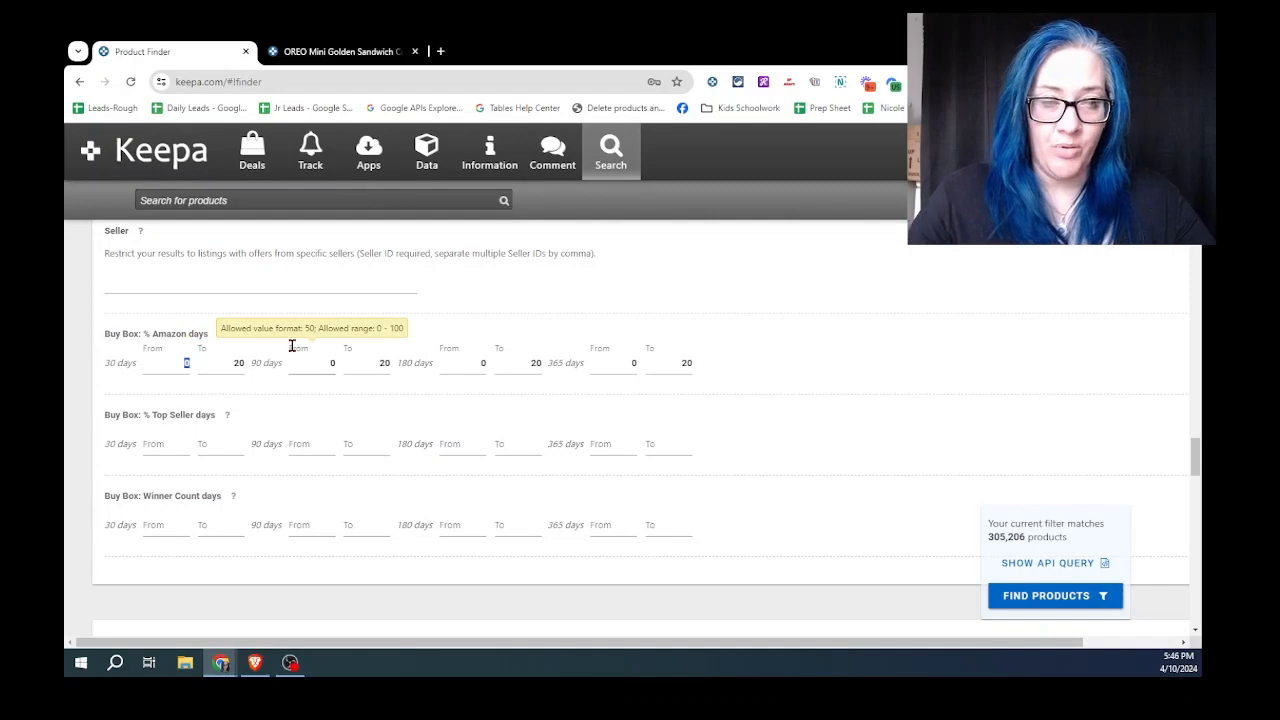
# Change the upper limit of Buy Box: % Amazon days to 0 for 30, 90, 180 and 365 days.
pyautogui.moveTo(240, 363)
pyautogui.mouseDown()
pyautogui.moveTo(268, 402)
pyautogui.moveTo(225, 369)
pyautogui.mouseUp()
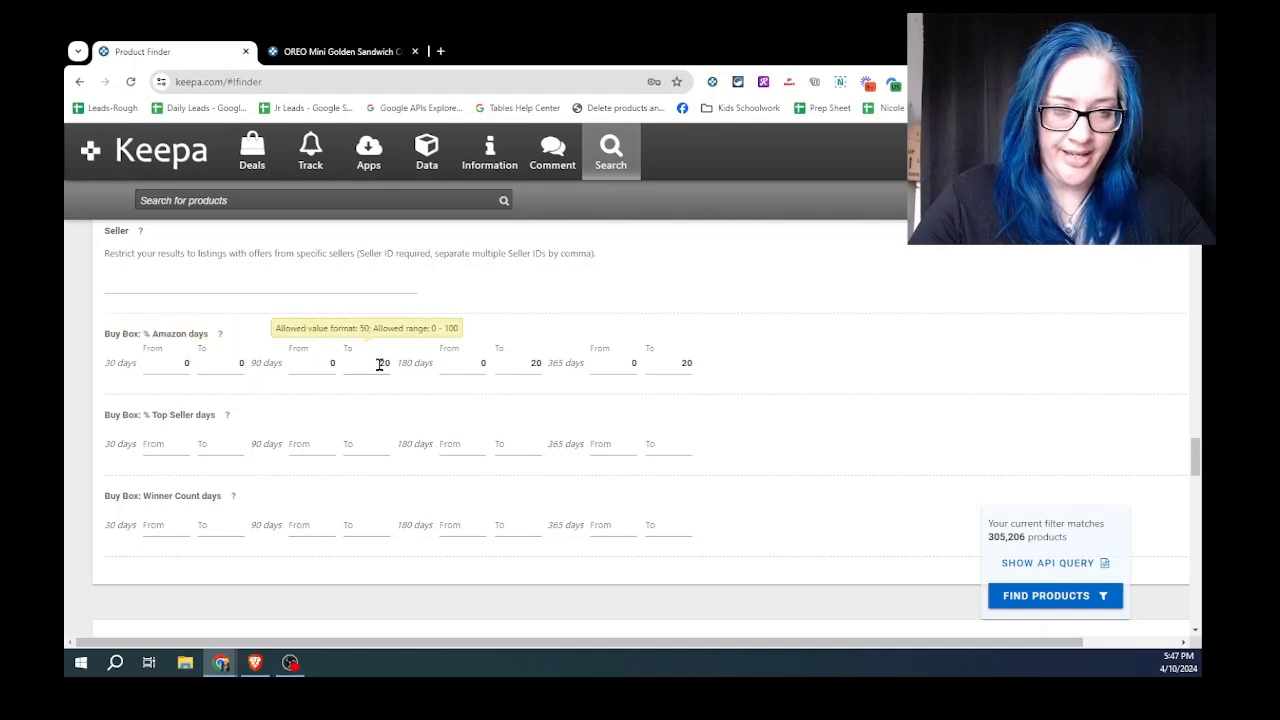
pyautogui.moveTo(379, 363); pyautogui.dragTo(406, 367)
pyautogui.write('0')
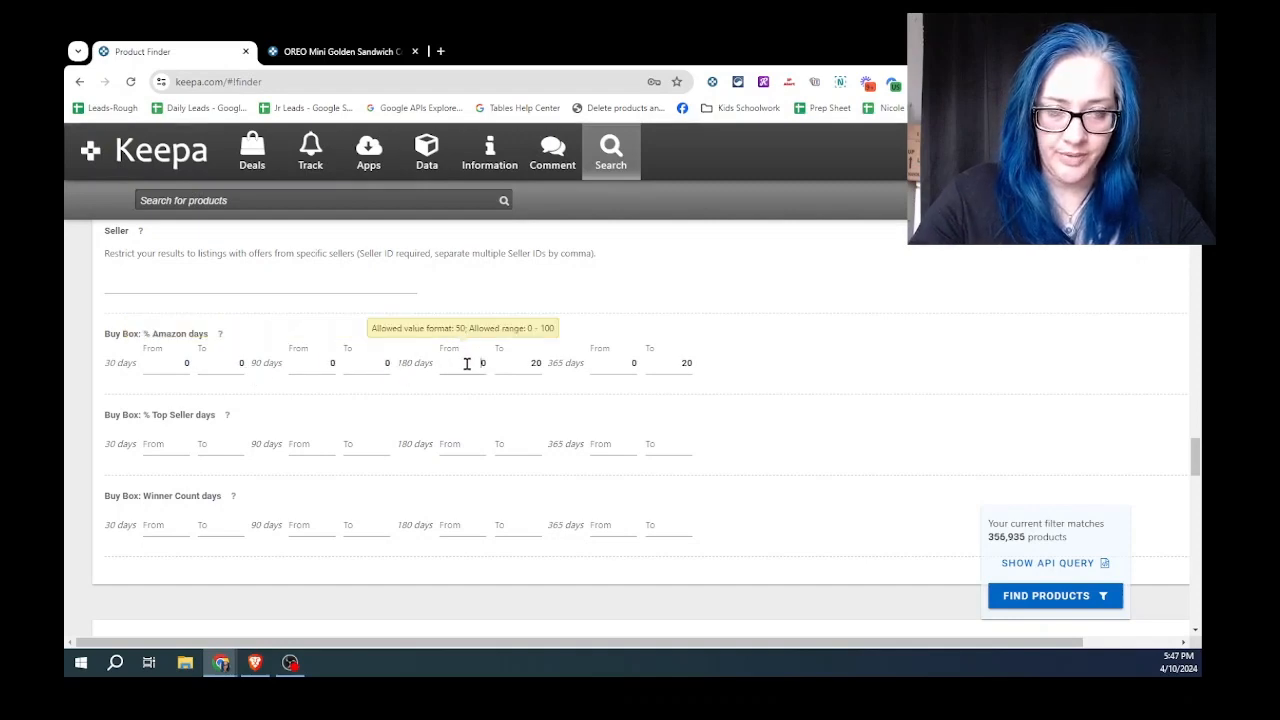
pyautogui.moveTo(504, 363); pyautogui.dragTo(540, 365)
pyautogui.write('0')
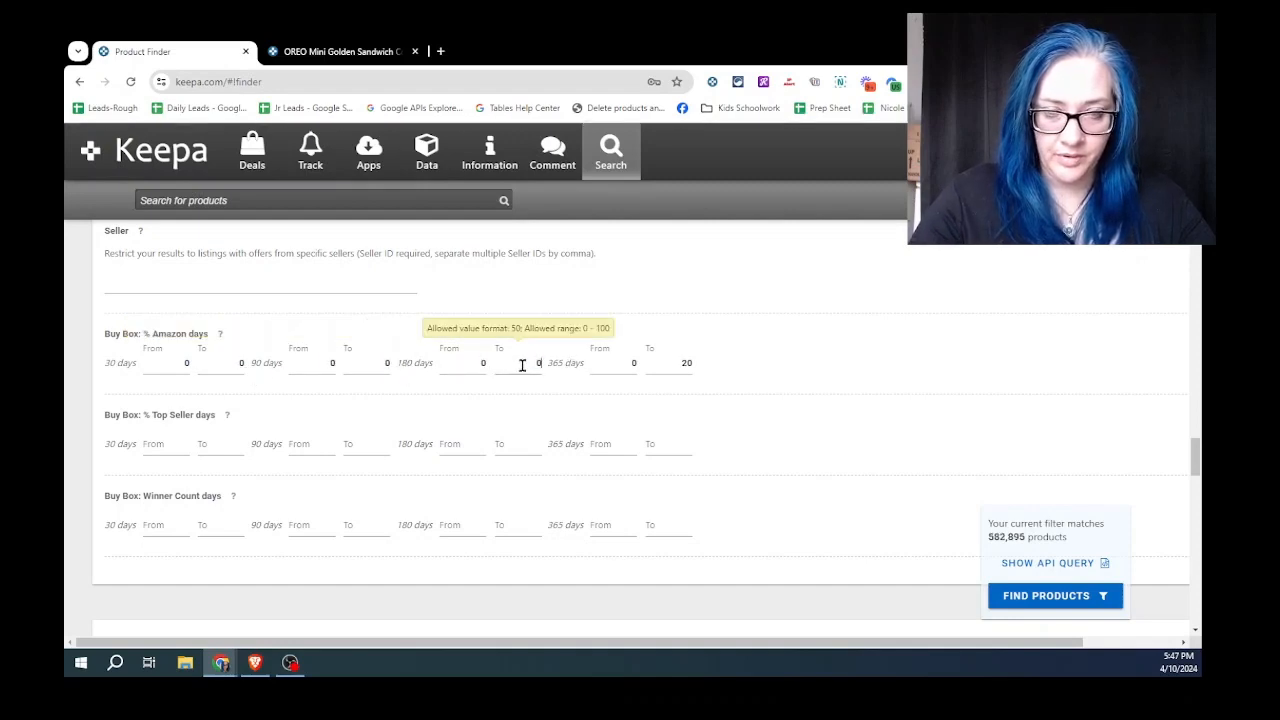
pyautogui.moveTo(664, 363); pyautogui.dragTo(743, 371)
pyautogui.write('0')
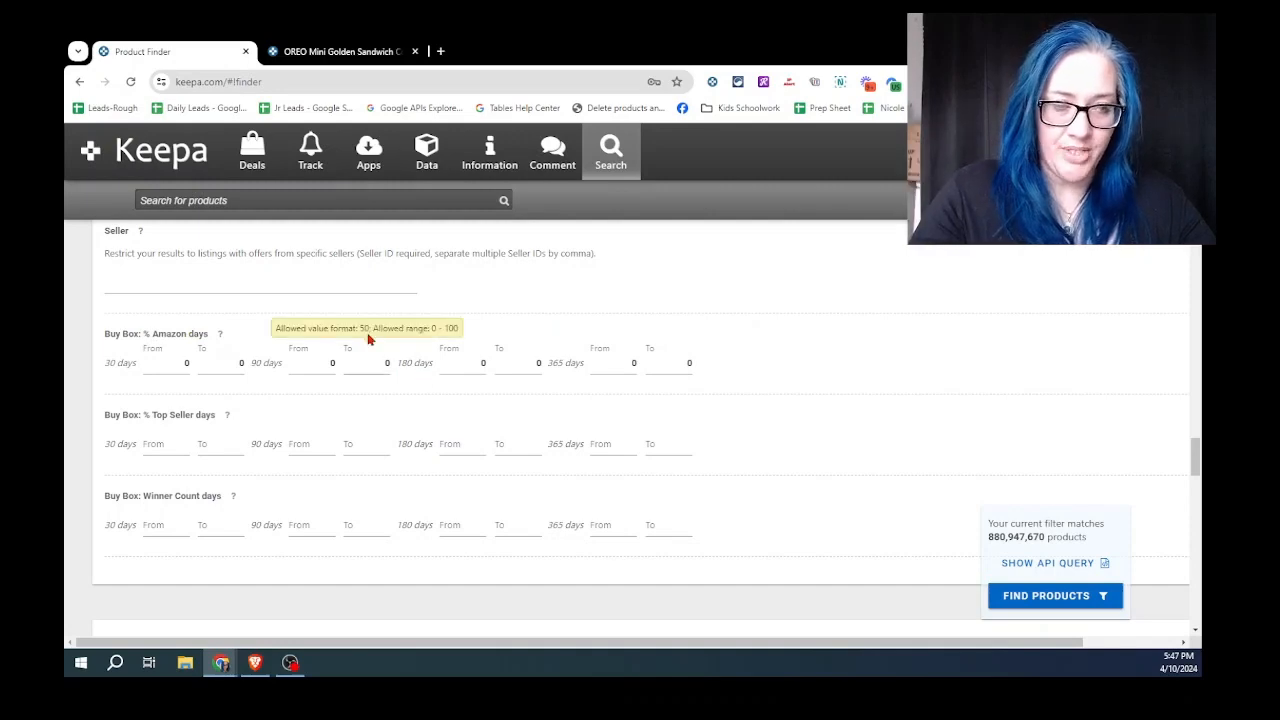
# Examine the Availability of the Amazon offer options and look through the other Product Finder filter sections.
pyautogui.scroll(-2, 340, 404)
pyautogui.scroll(-10, 348, 407)
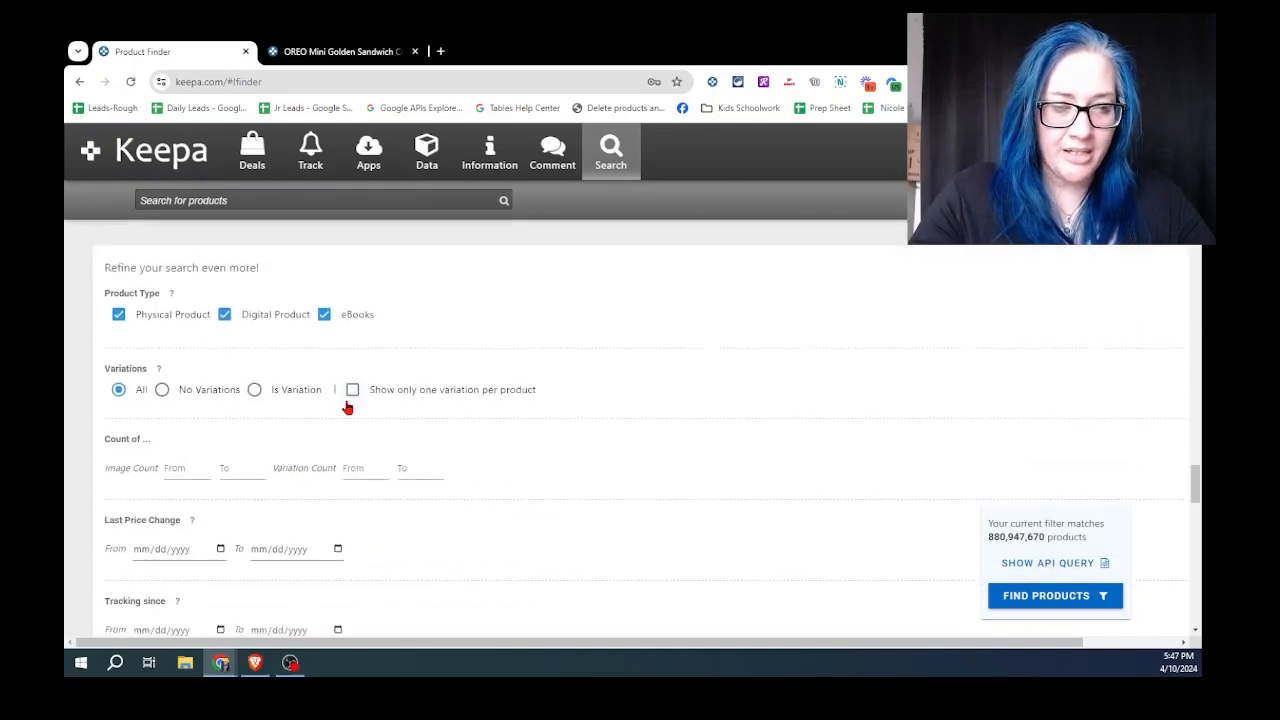
pyautogui.scroll(-1, 391, 410)
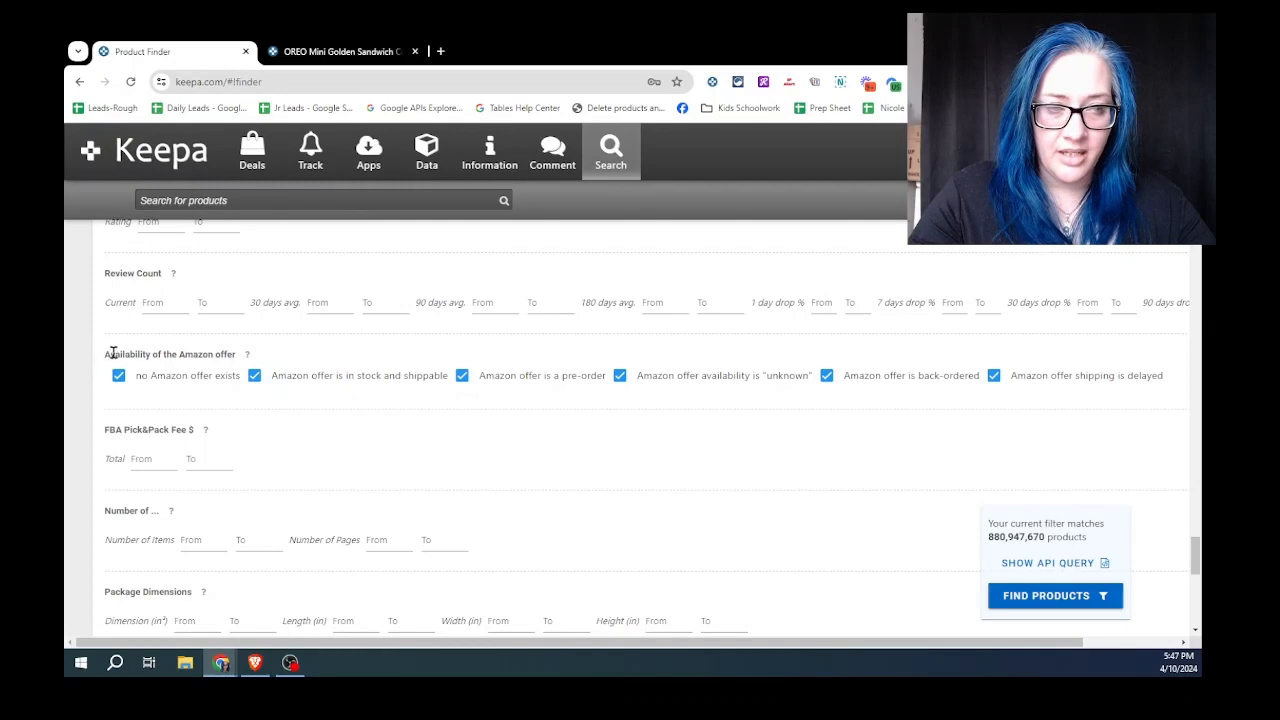
pyautogui.moveTo(104, 354); pyautogui.dragTo(255, 360)
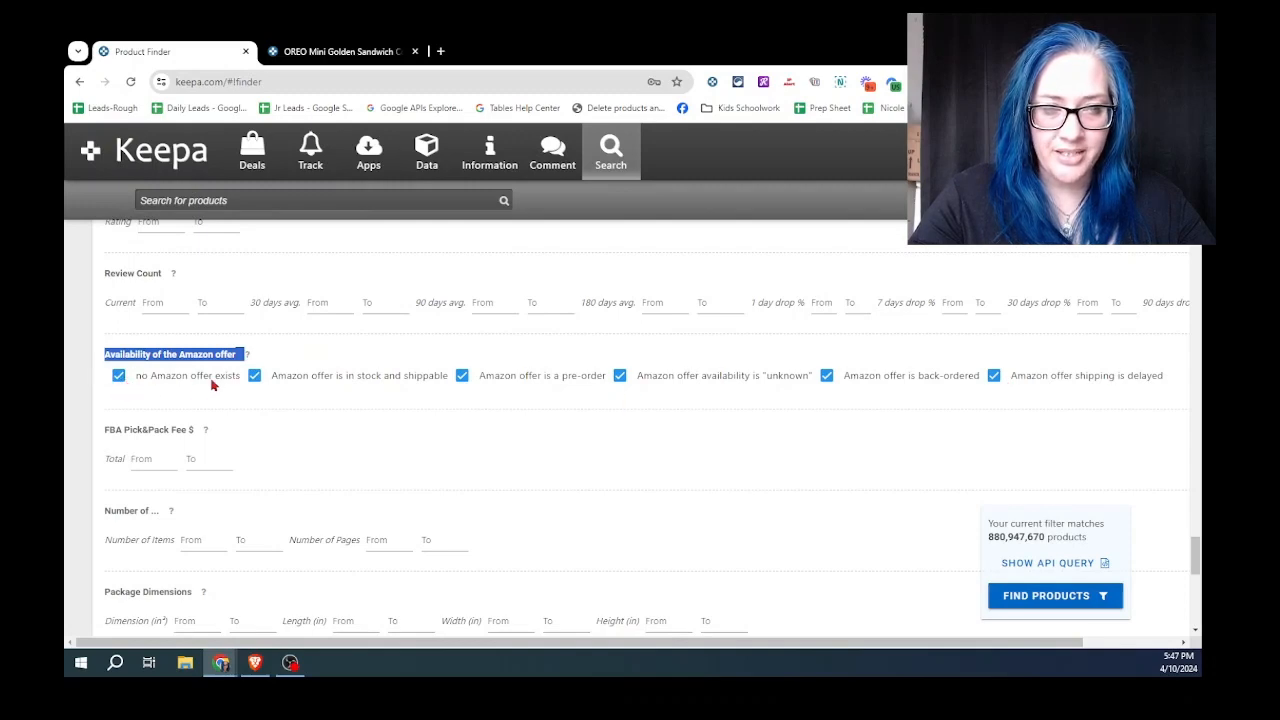
pyautogui.scroll(10, 366, 430)
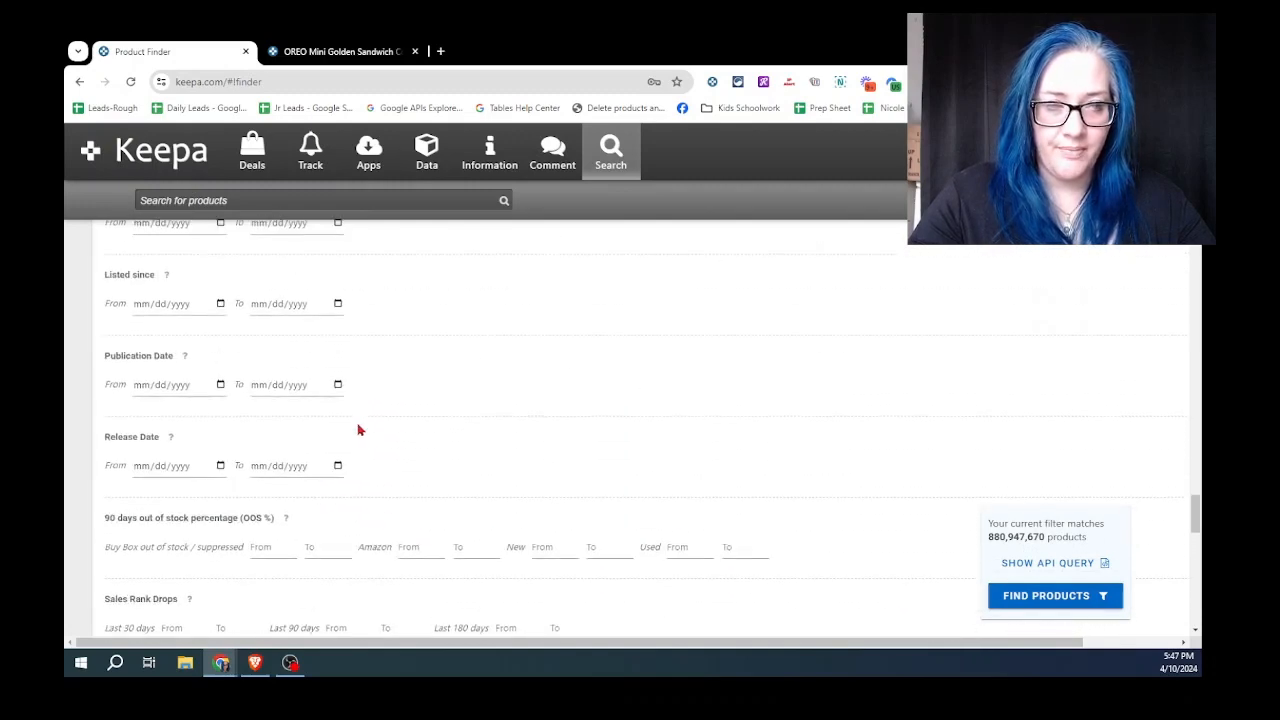
pyautogui.scroll(10, 364, 424)
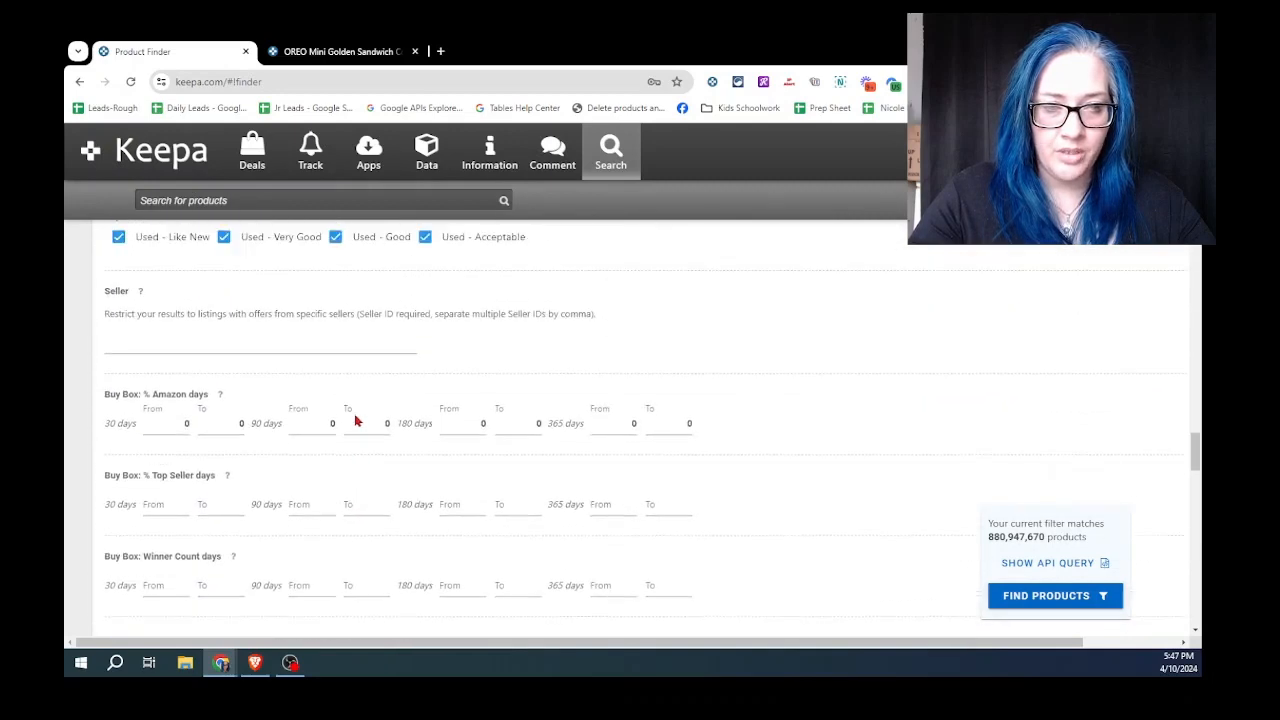
pyautogui.scroll(10, 350, 418)
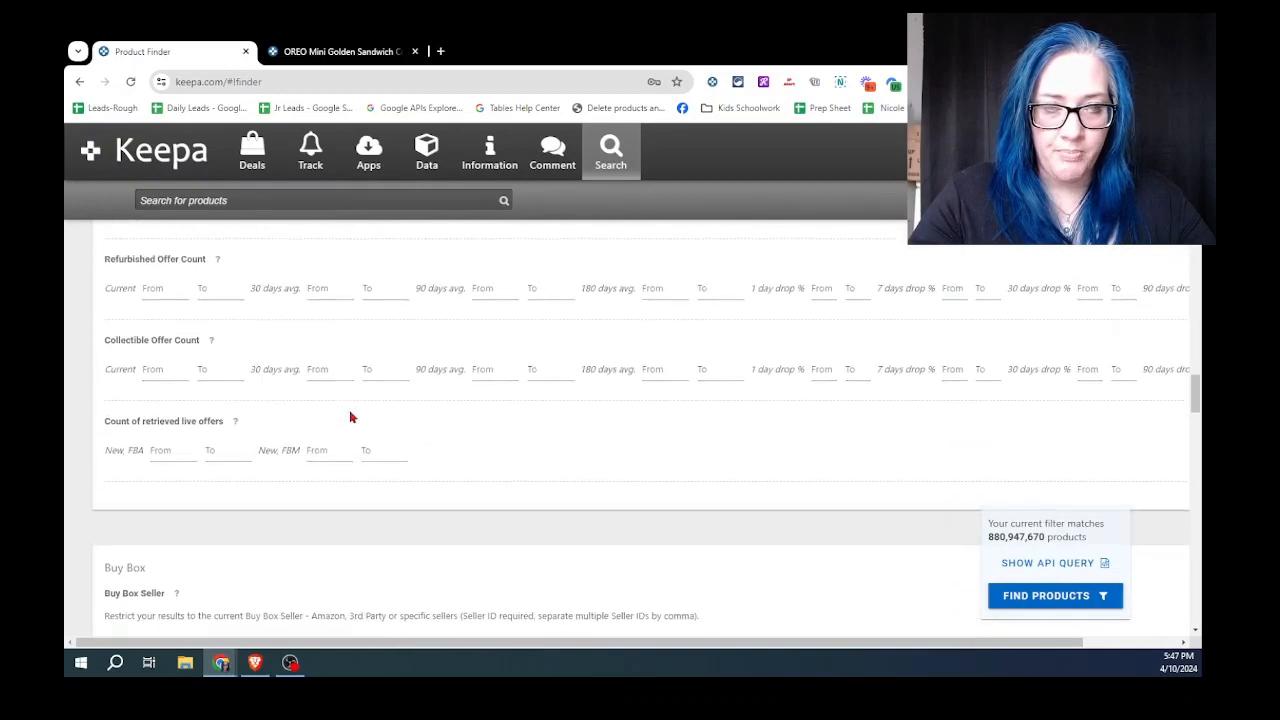
pyautogui.scroll(4, 350, 418)
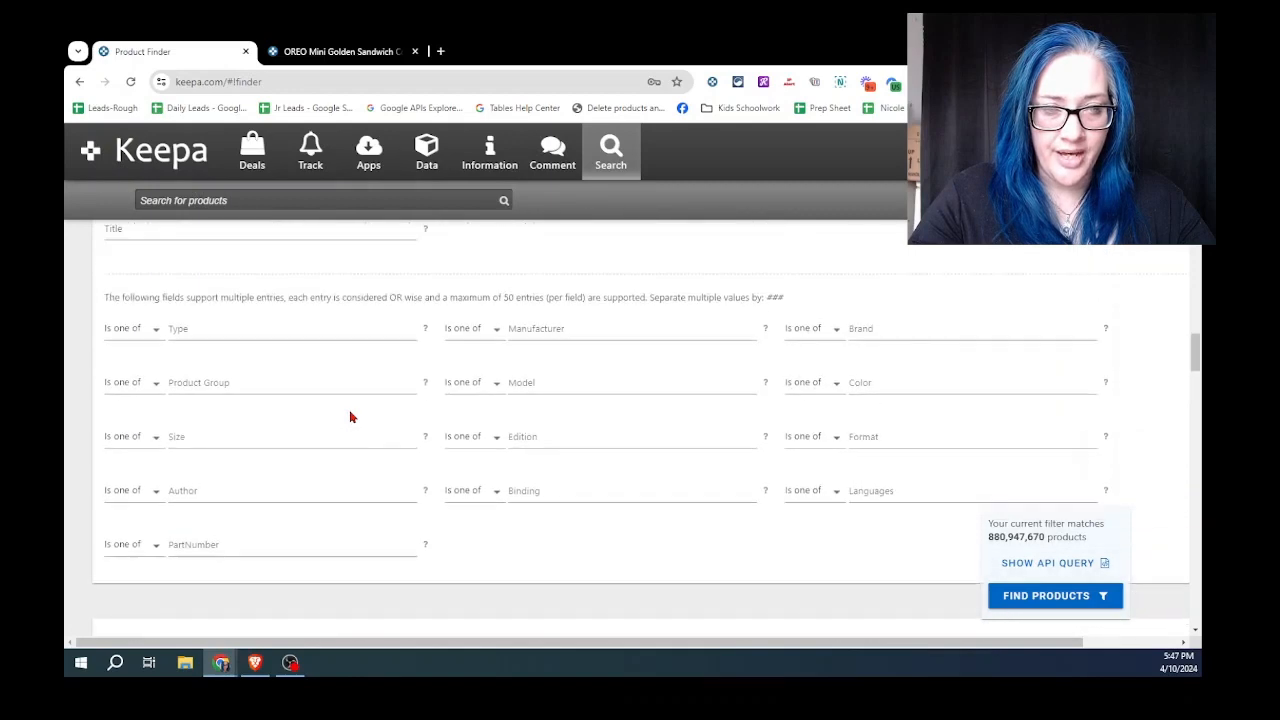
pyautogui.scroll(6, 350, 408)
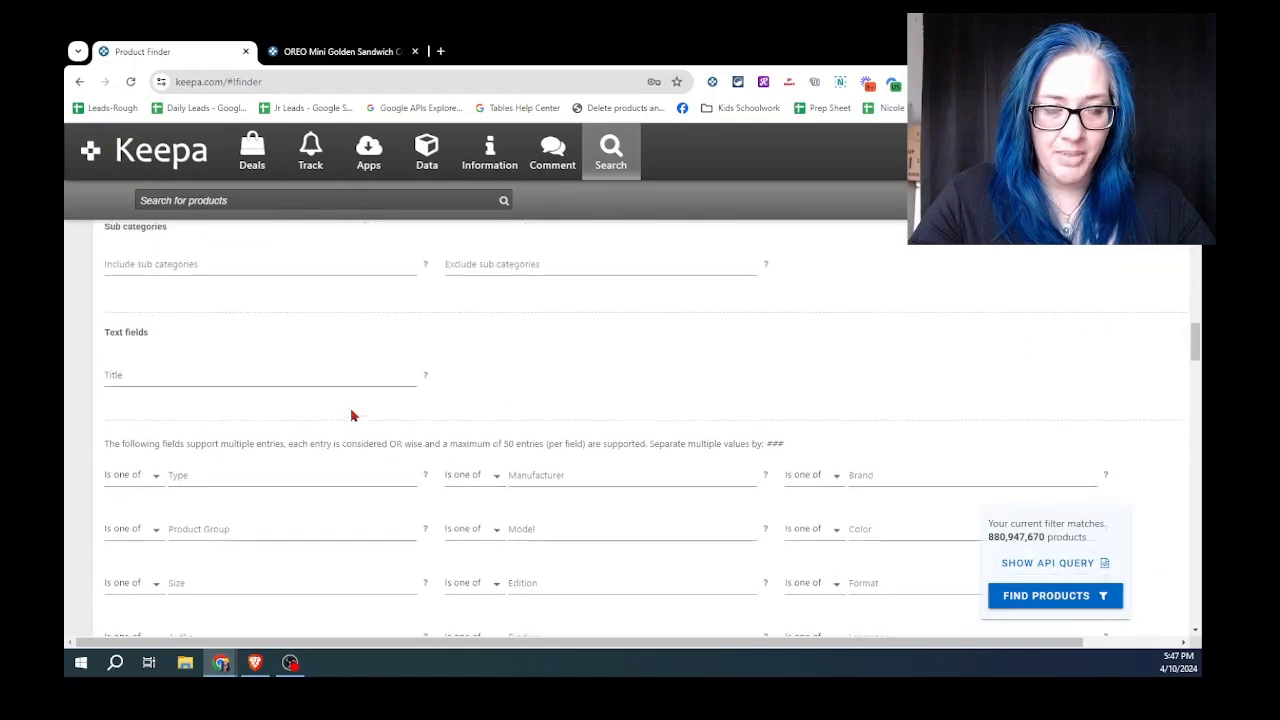
pyautogui.scroll(2, 352, 407)
pyautogui.scroll(-10, 352, 410)
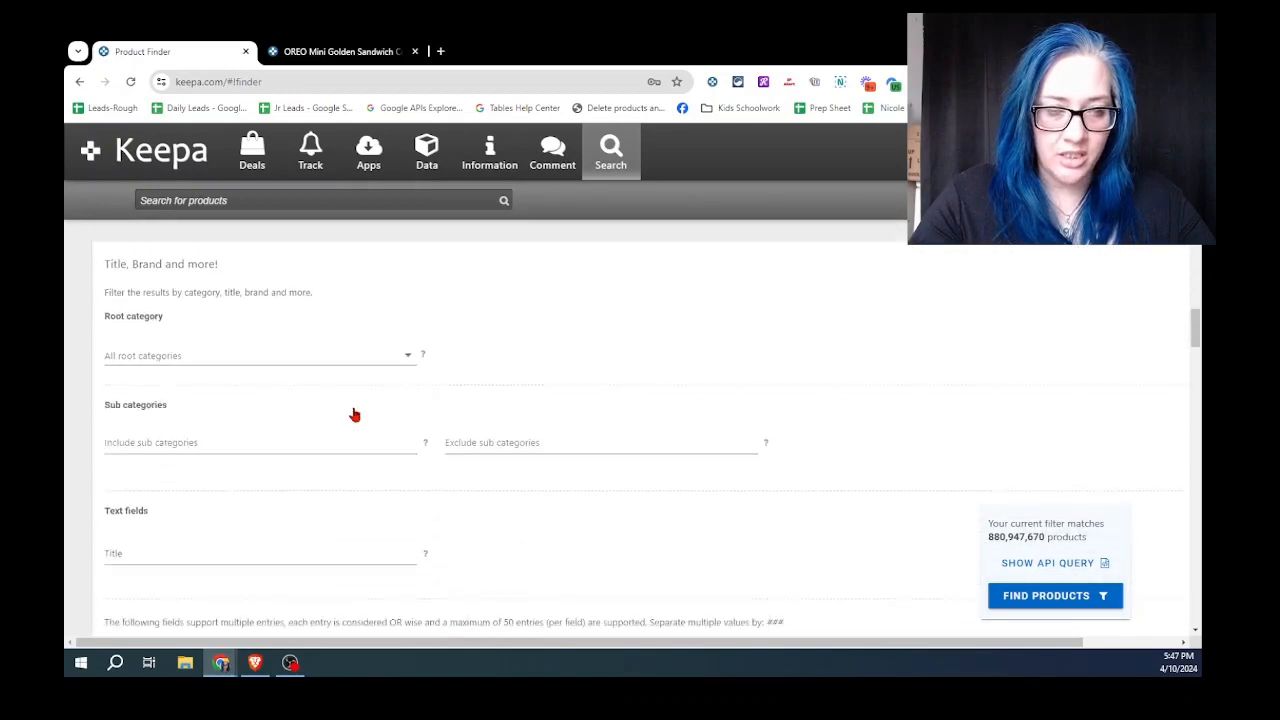
pyautogui.scroll(-10, 351, 410)
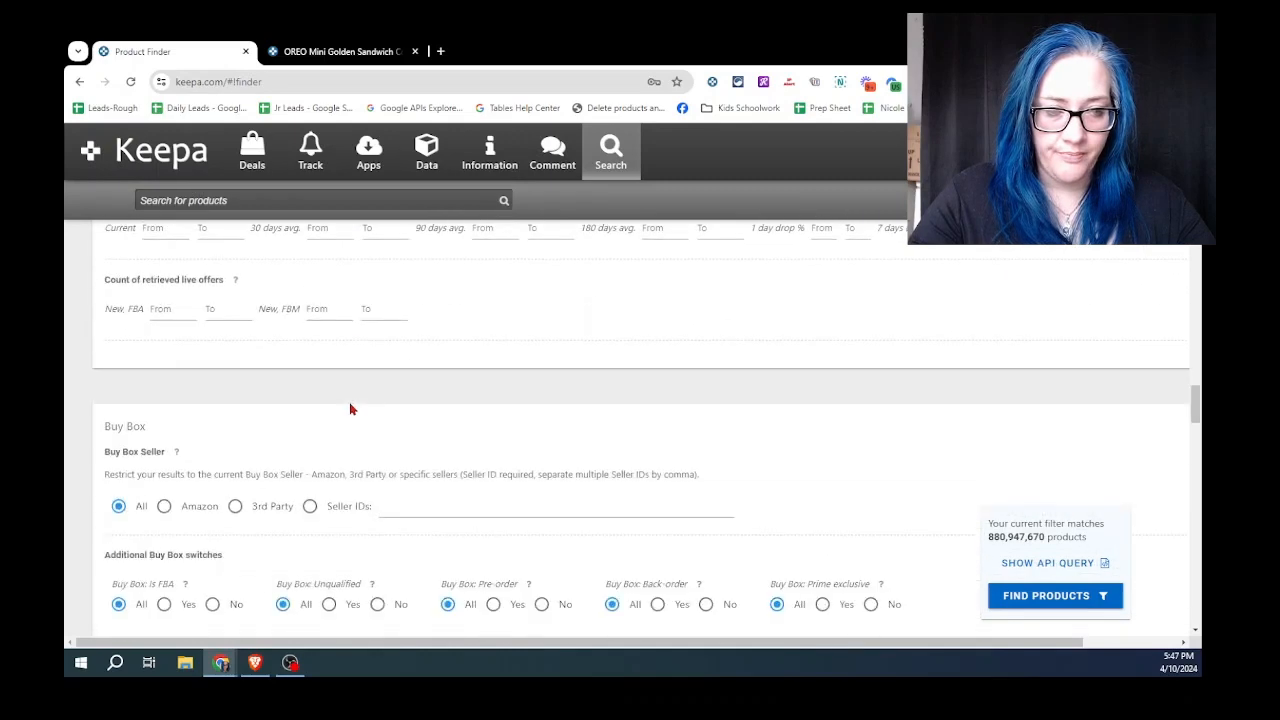
pyautogui.scroll(-3, 351, 408)
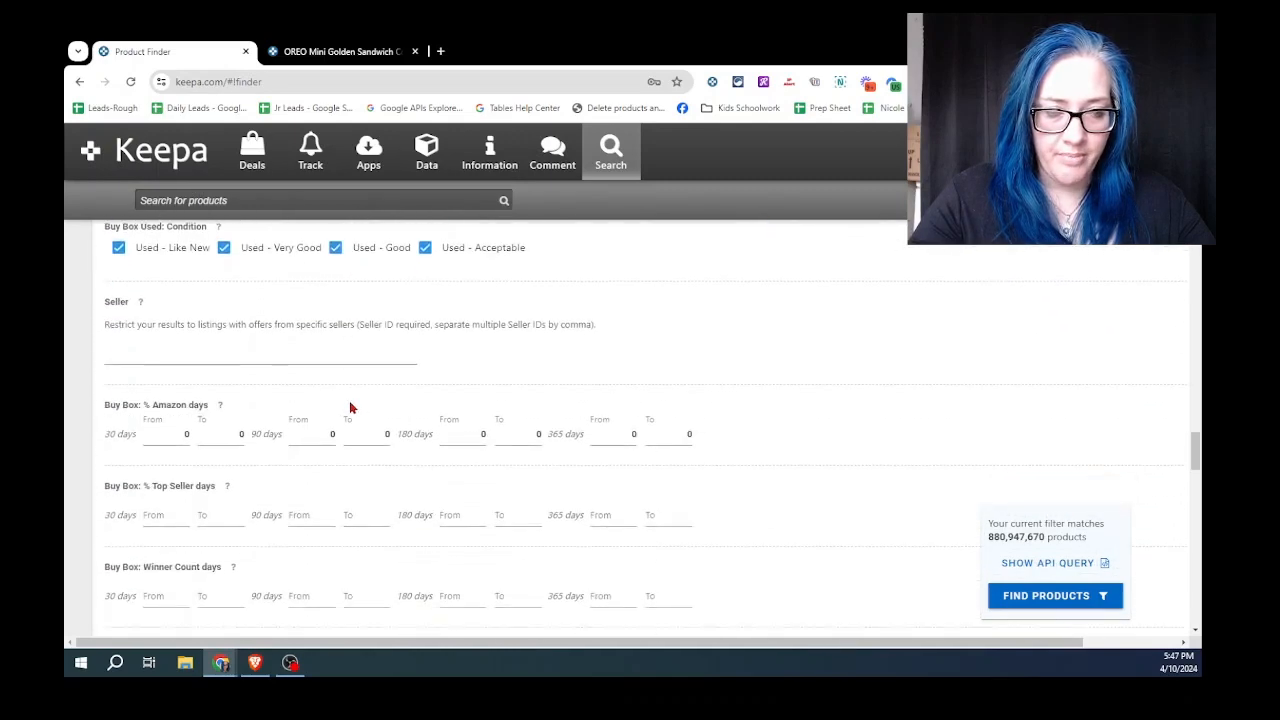
# Set the upper limit of Buy Box: % Amazon days to 20 for 30, 90, 180 and 365 days.
pyautogui.moveTo(168, 365); pyautogui.dragTo(229, 367)
pyautogui.write('1')
pyautogui.write('0')
pyautogui.write('20')
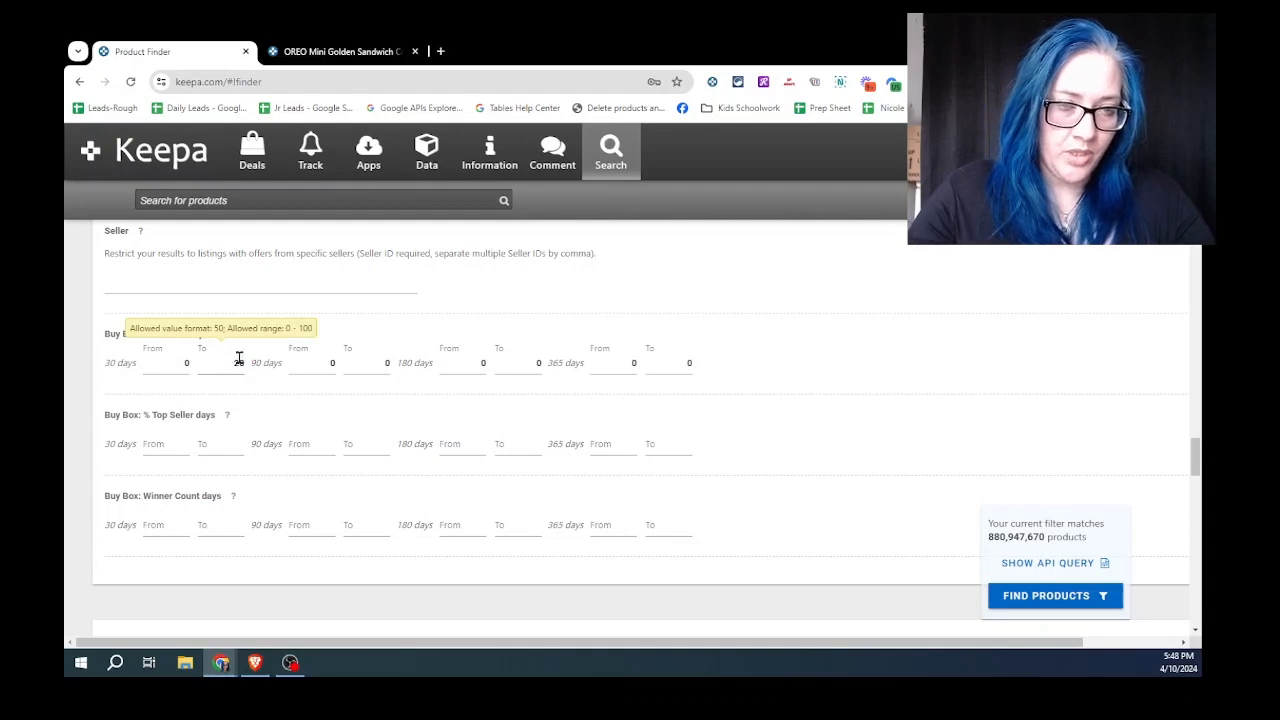
pyautogui.moveTo(360, 362); pyautogui.dragTo(389, 362)
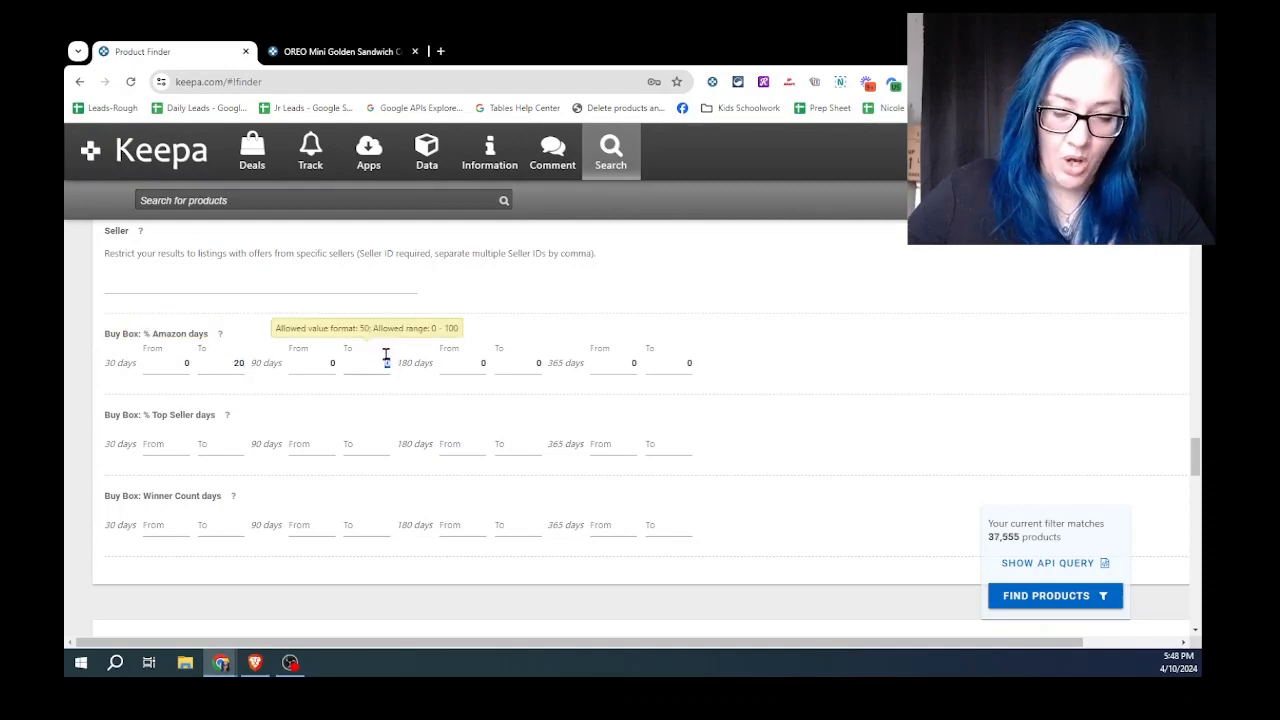
pyautogui.write('20')
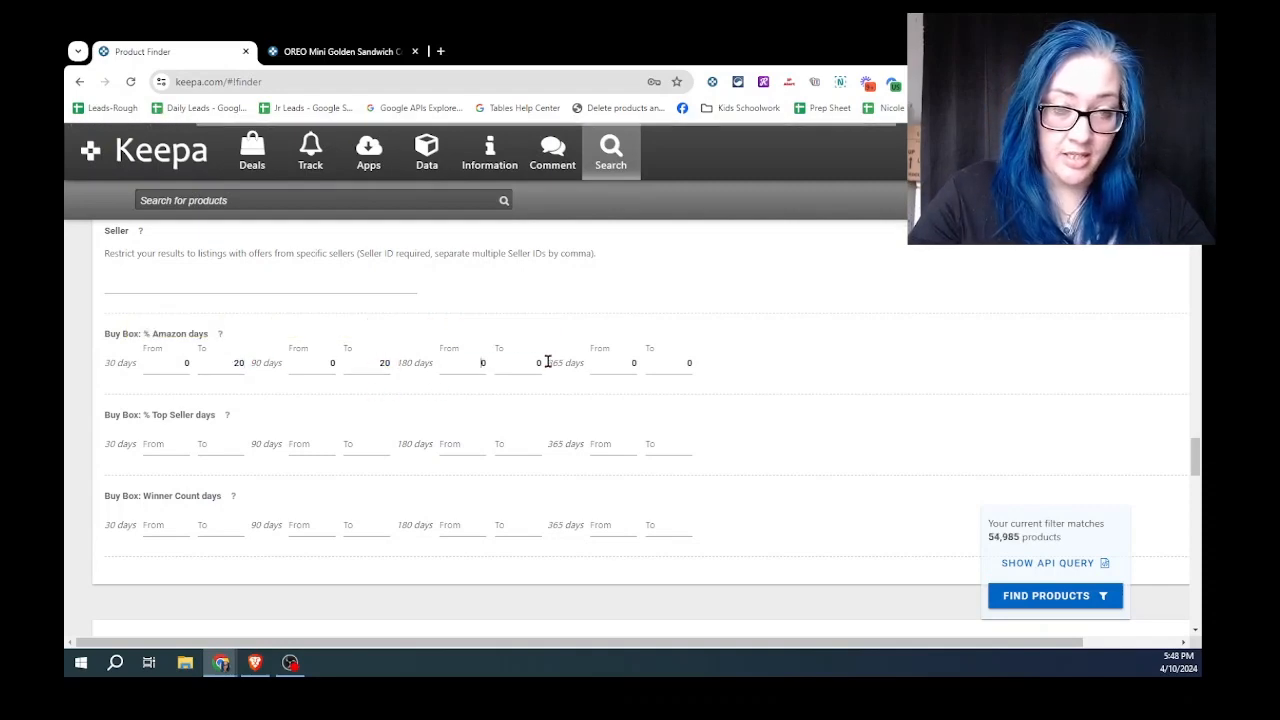
pyautogui.click(538, 360)
pyautogui.doubleClick(538, 362)
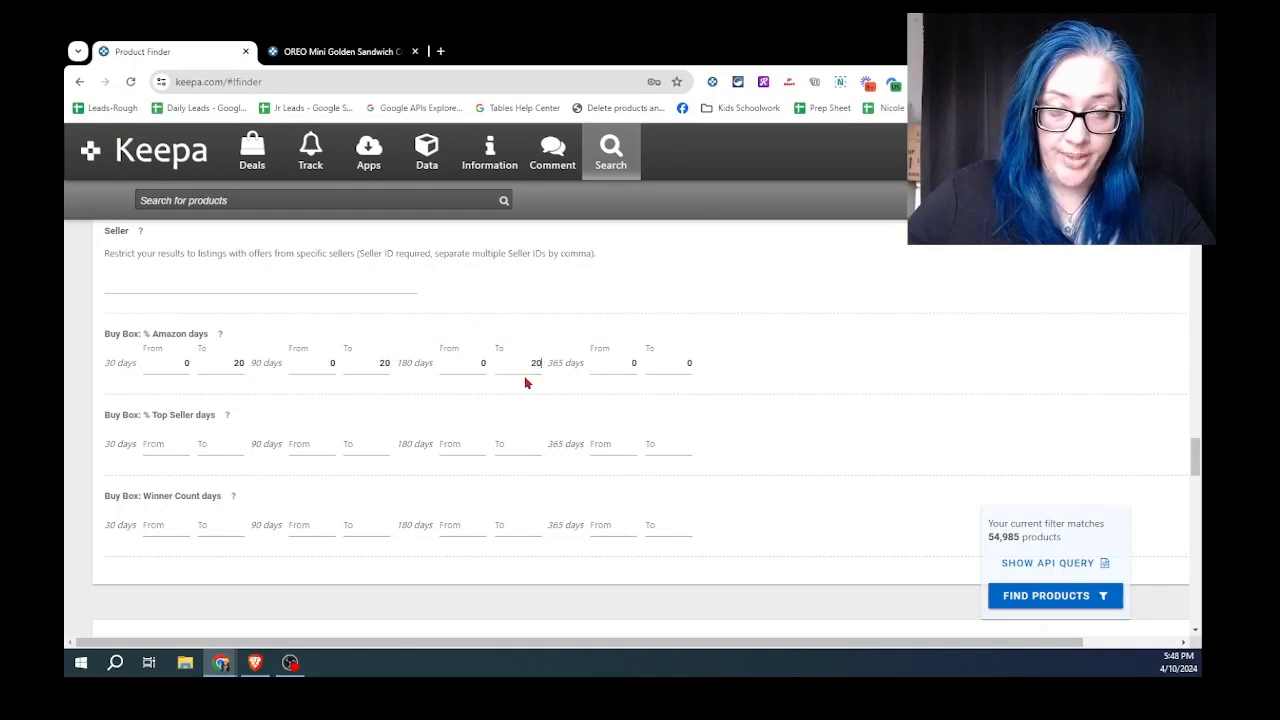
pyautogui.write('20')
pyautogui.doubleClick(688, 362)
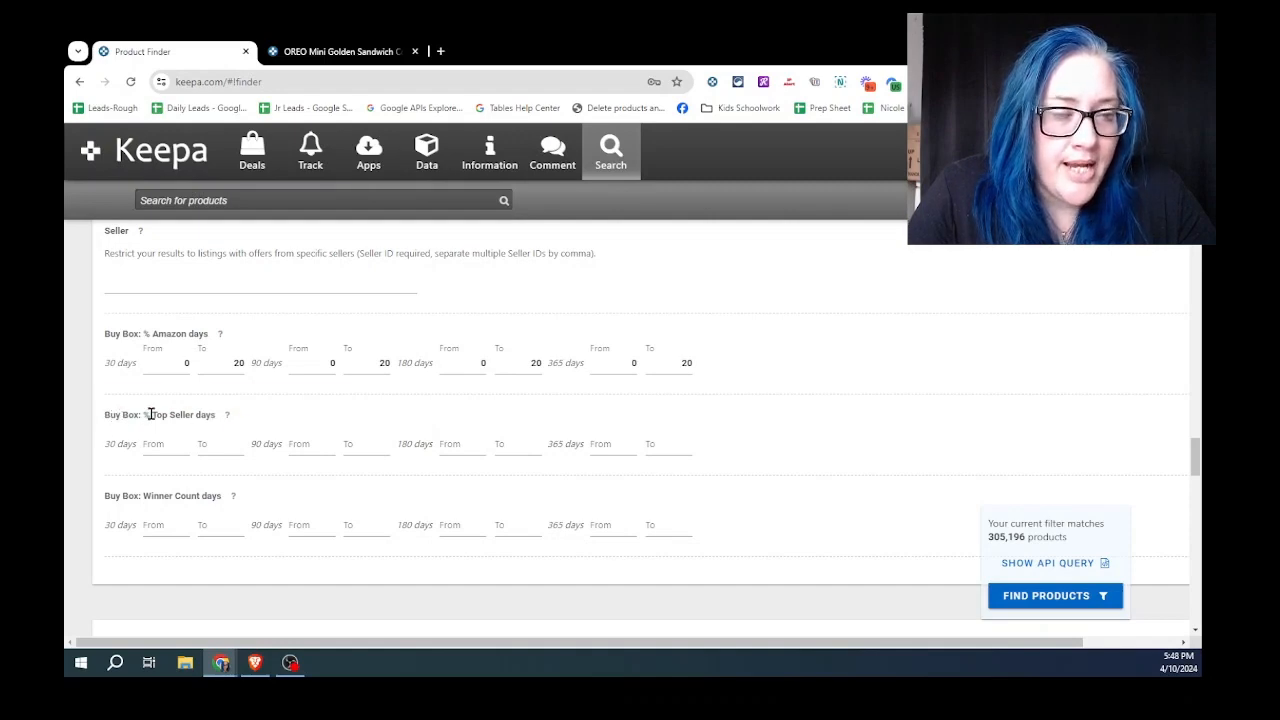
# Check what Buy Box: % Top Seller days means, and set its 30-day range to 1–50.
pyautogui.moveTo(226, 418)
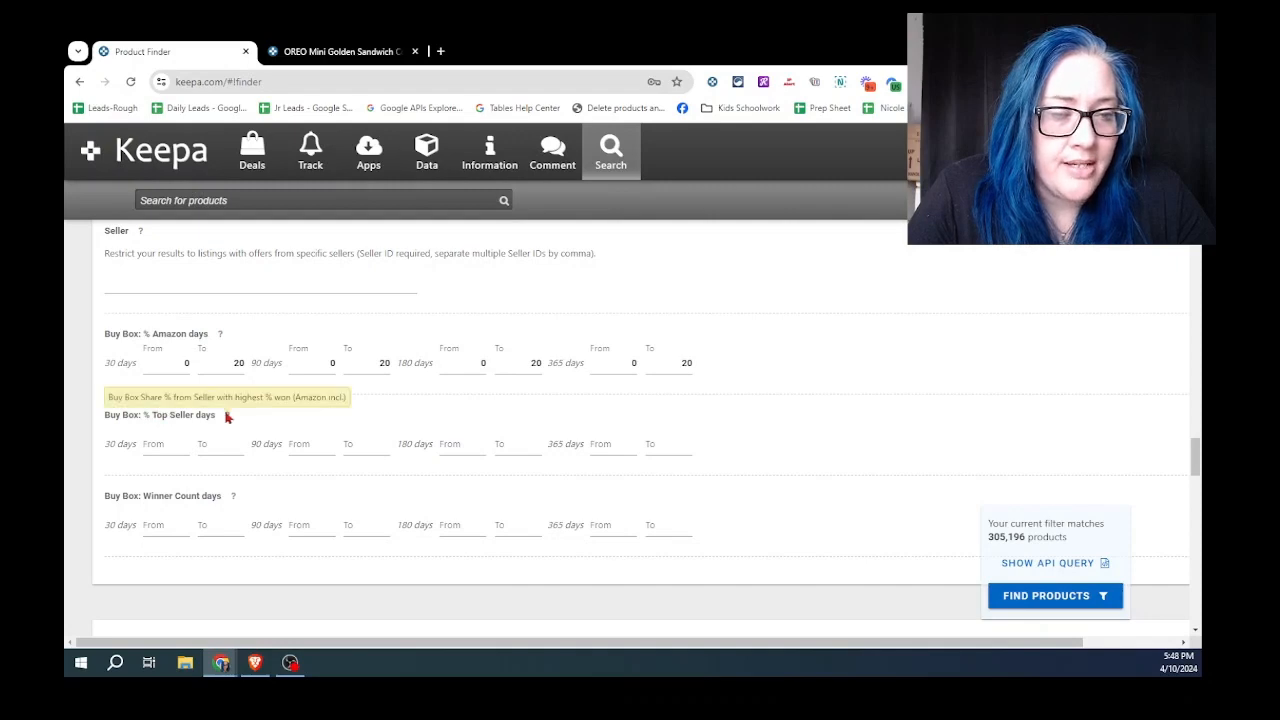
pyautogui.click(330, 50)
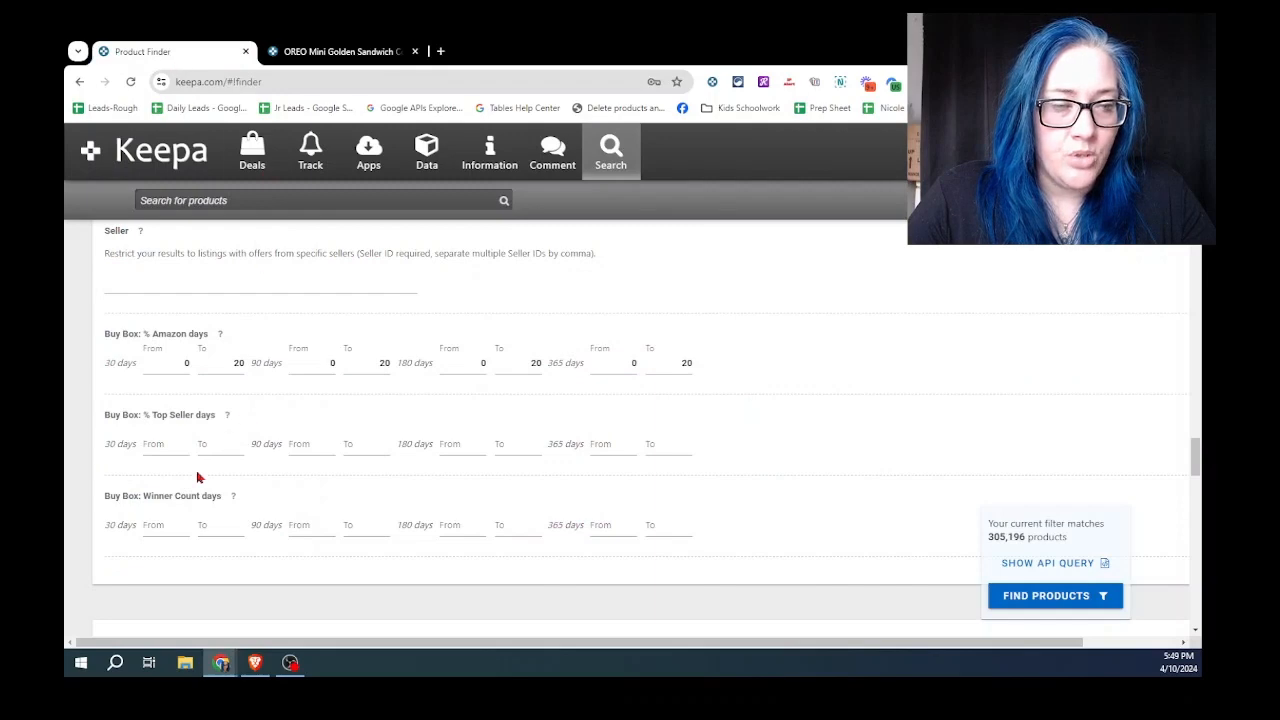
pyautogui.click(160, 444)
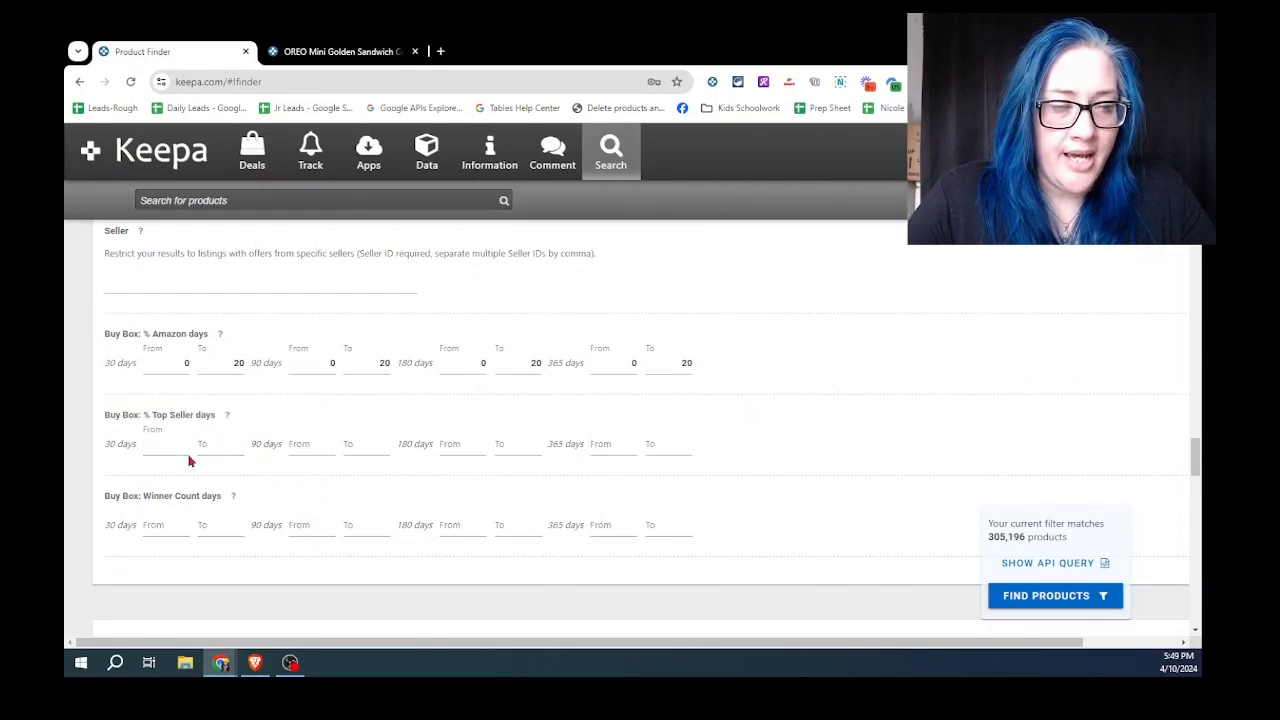
pyautogui.click(213, 445)
pyautogui.moveTo(145, 443); pyautogui.dragTo(154, 442)
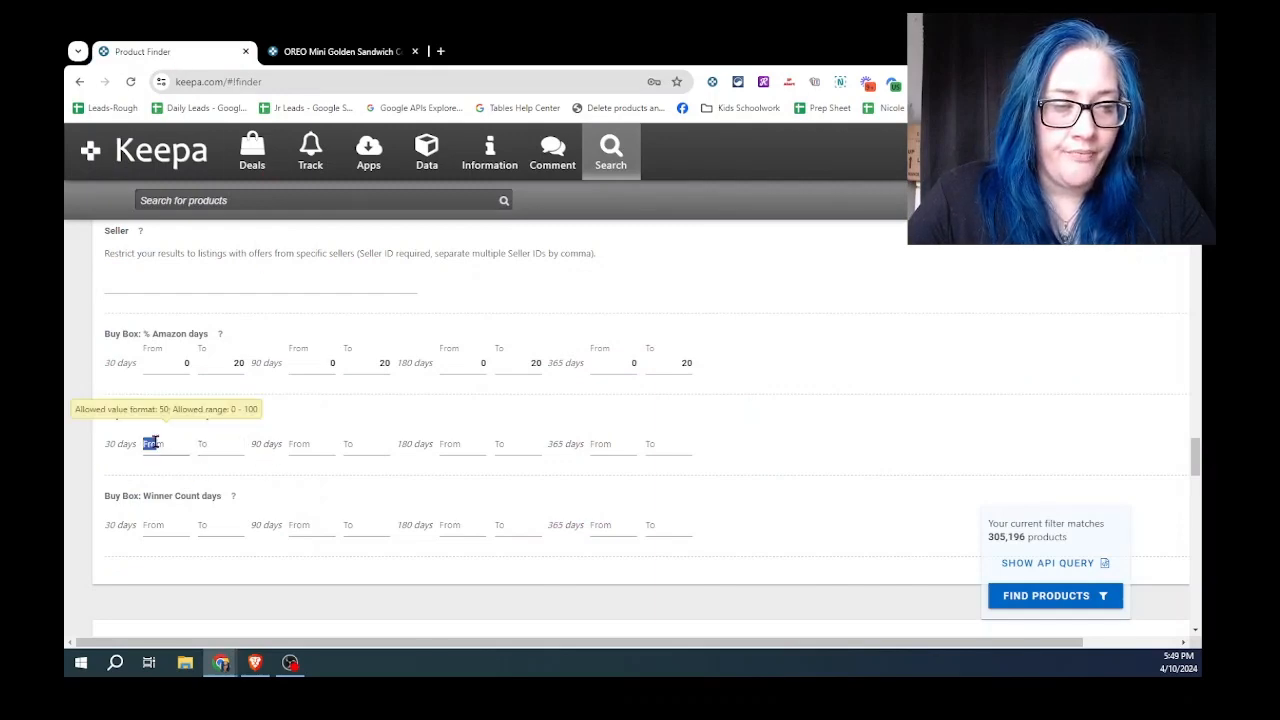
pyautogui.click(165, 443)
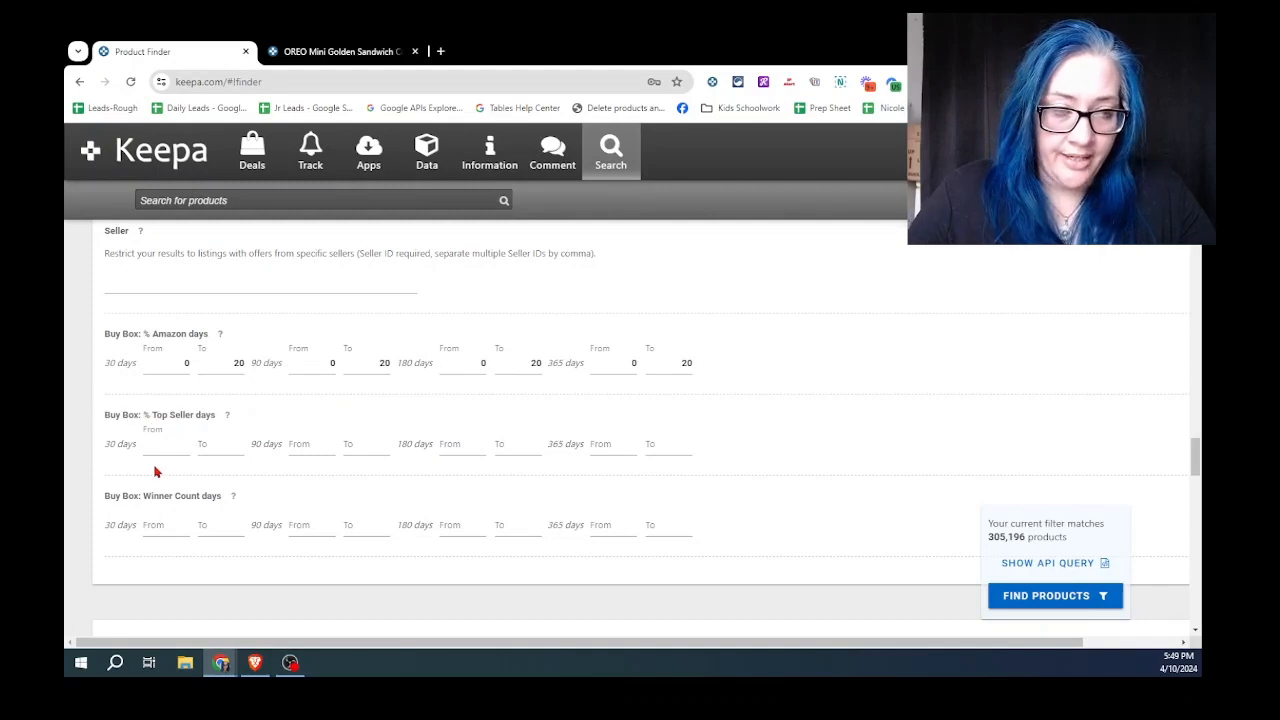
pyautogui.write('0')
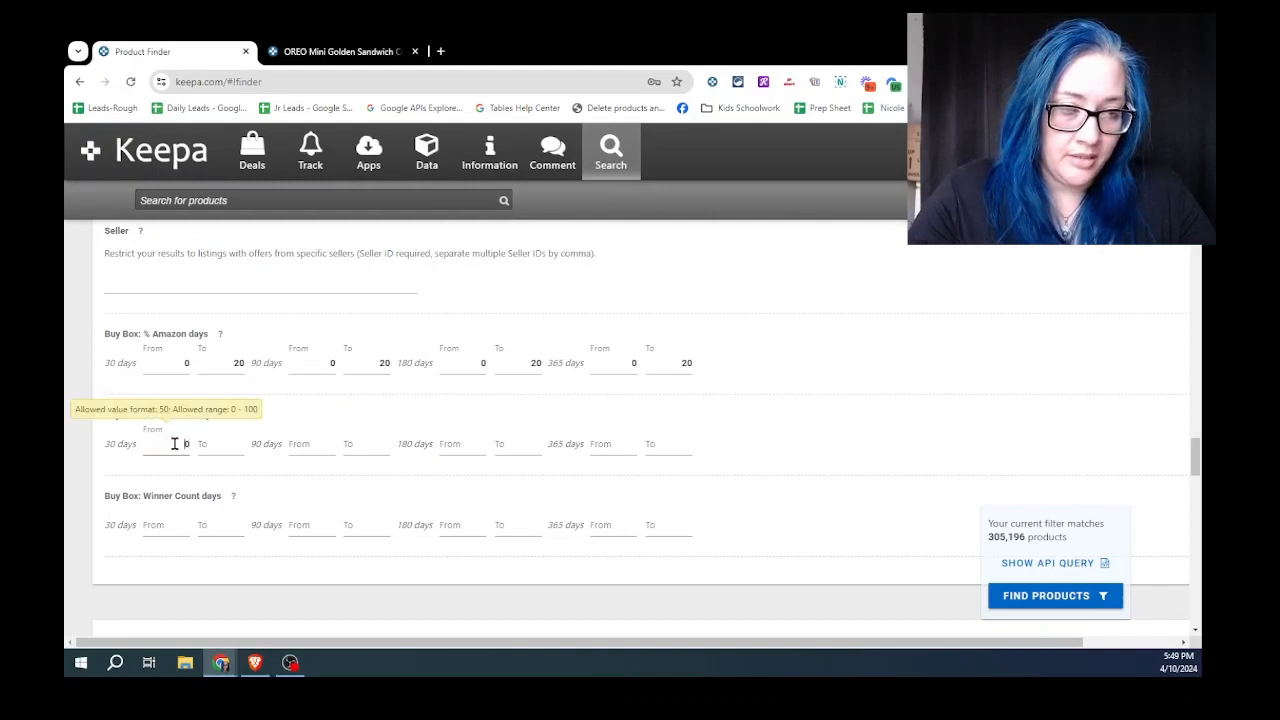
pyautogui.moveTo(175, 444); pyautogui.dragTo(206, 443)
pyautogui.write('1')
pyautogui.click(204, 446)
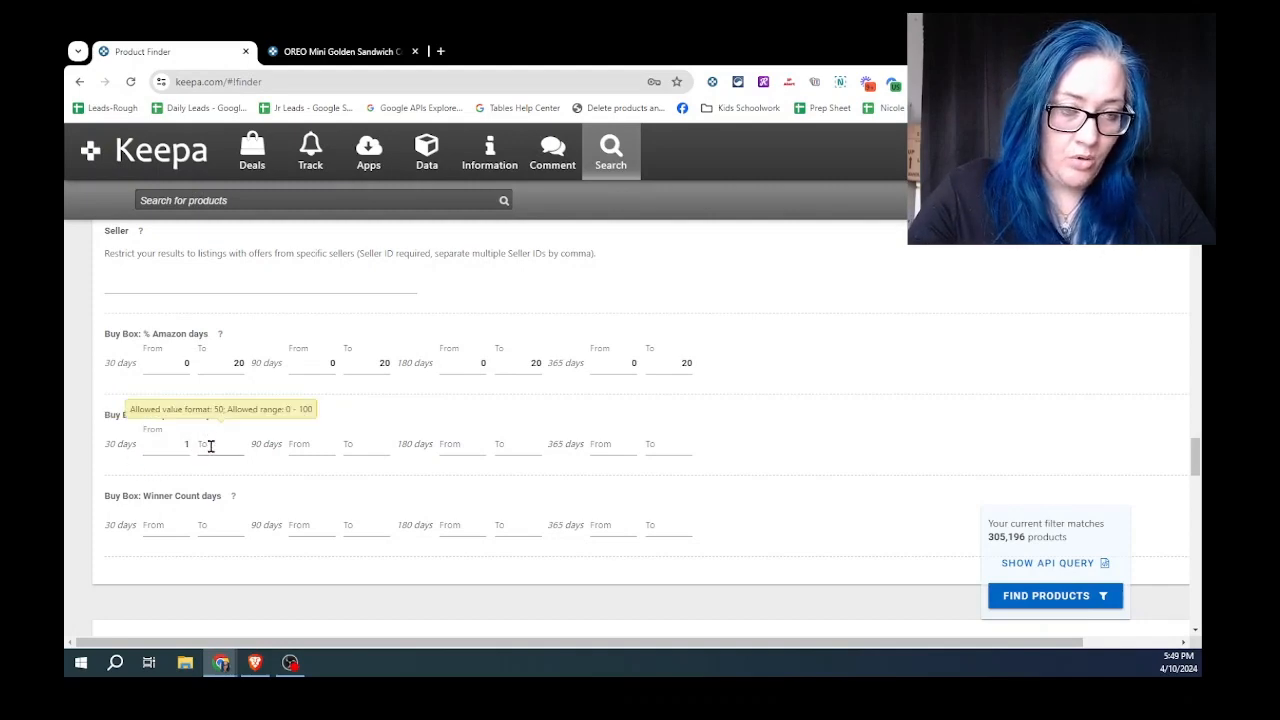
pyautogui.write('50')
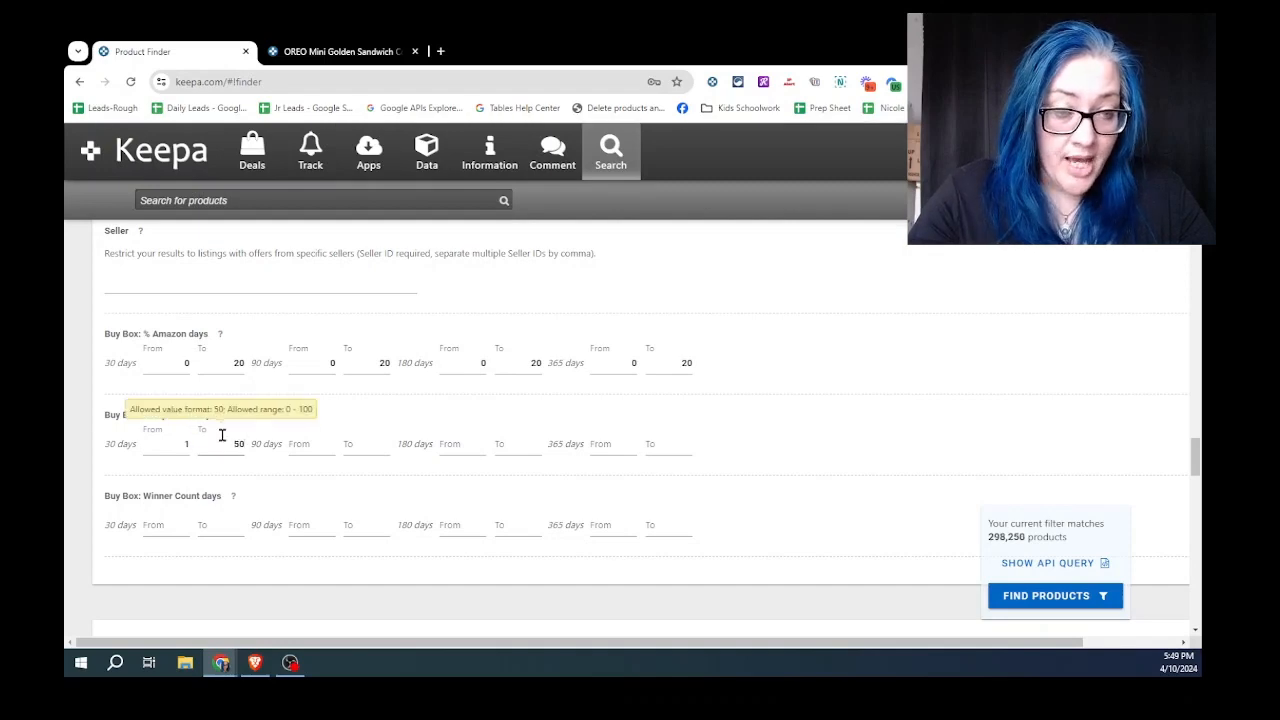
# Lower the 30-day upper limit of Buy Box: % Top Seller days to 25 and compare it with the OREO product's Buy Box statistics.
pyautogui.doubleClick(232, 443)
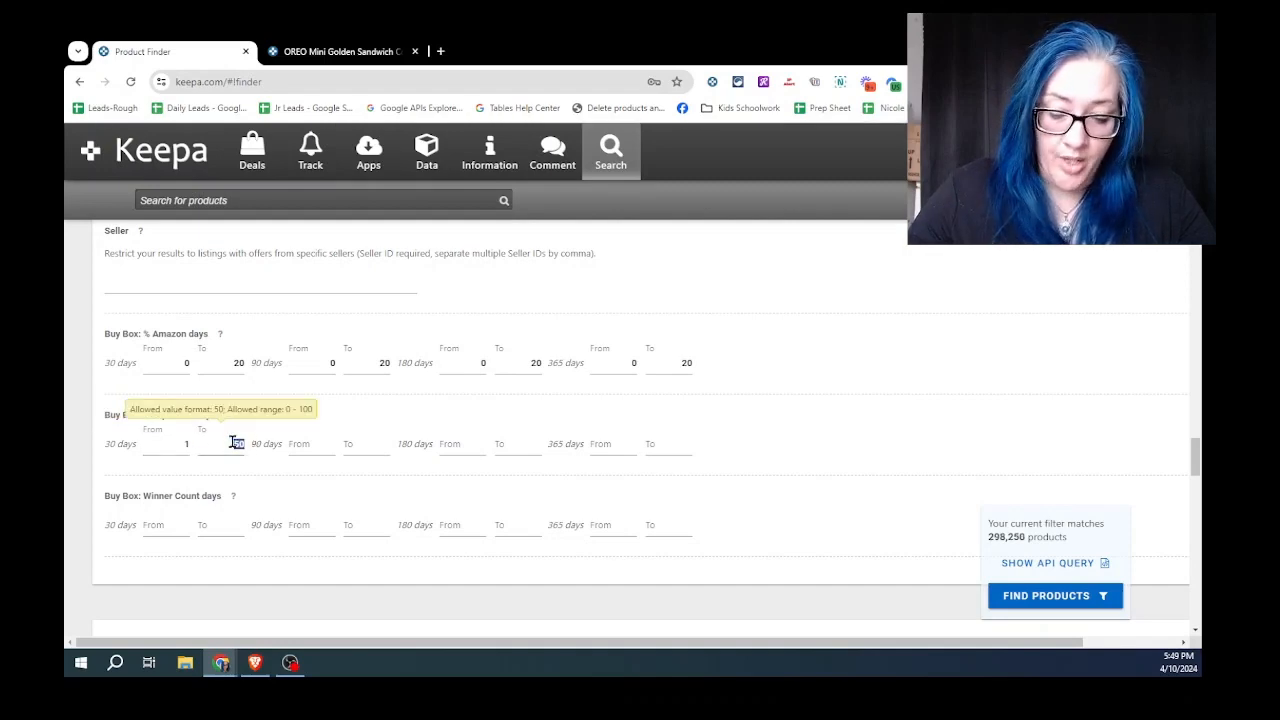
pyautogui.write('25')
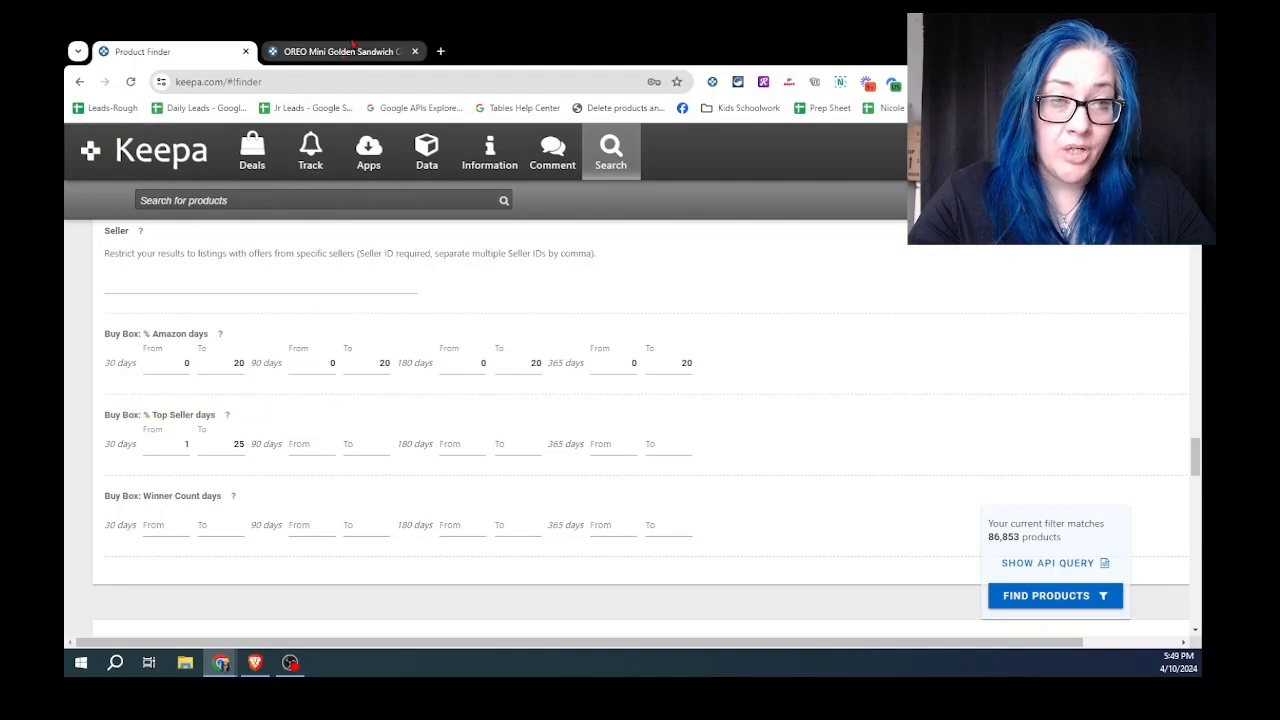
pyautogui.click(340, 51)
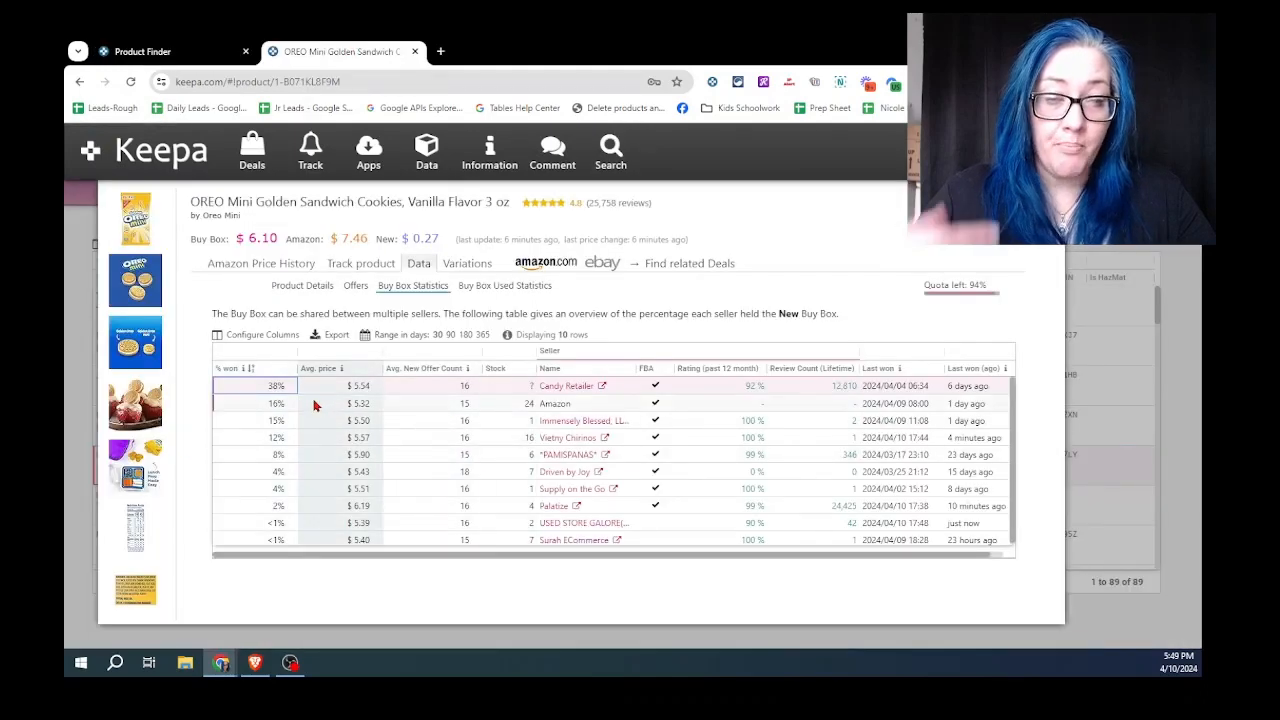
pyautogui.click(150, 51)
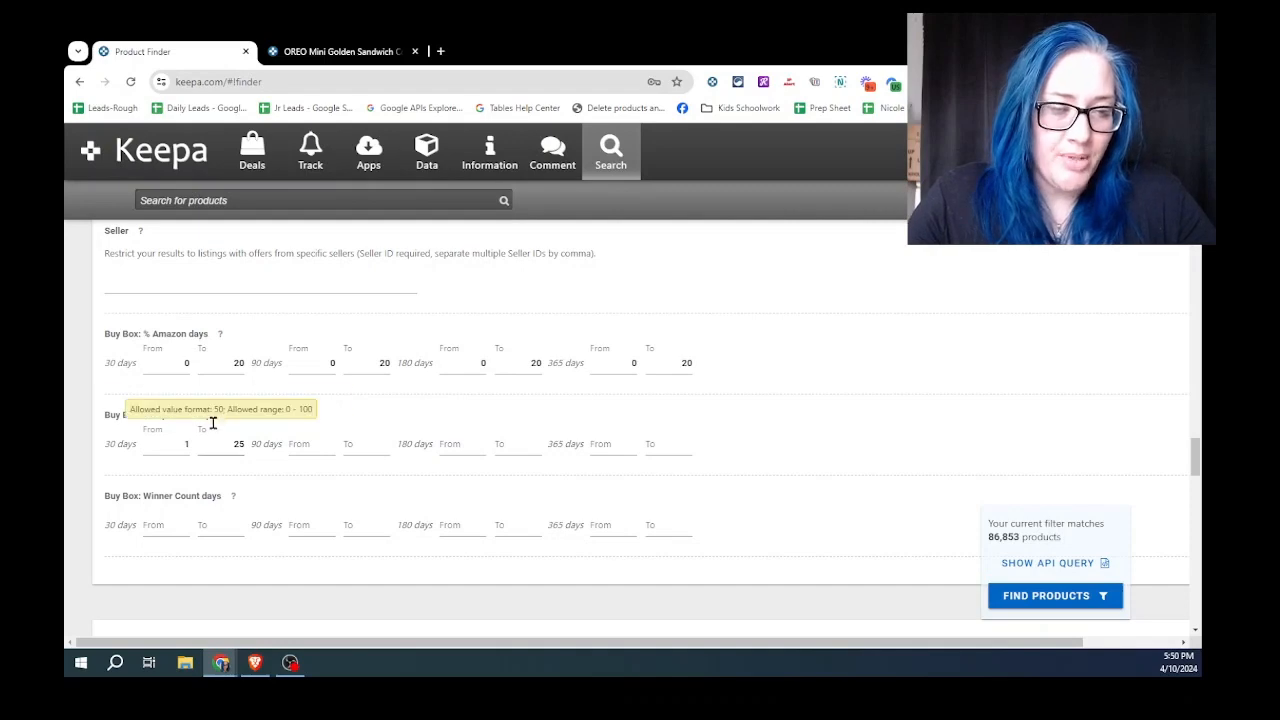
# Set the Buy Box: % Top Seller days range to 1–25 for 90, 180 and 365 days.
pyautogui.click(300, 443)
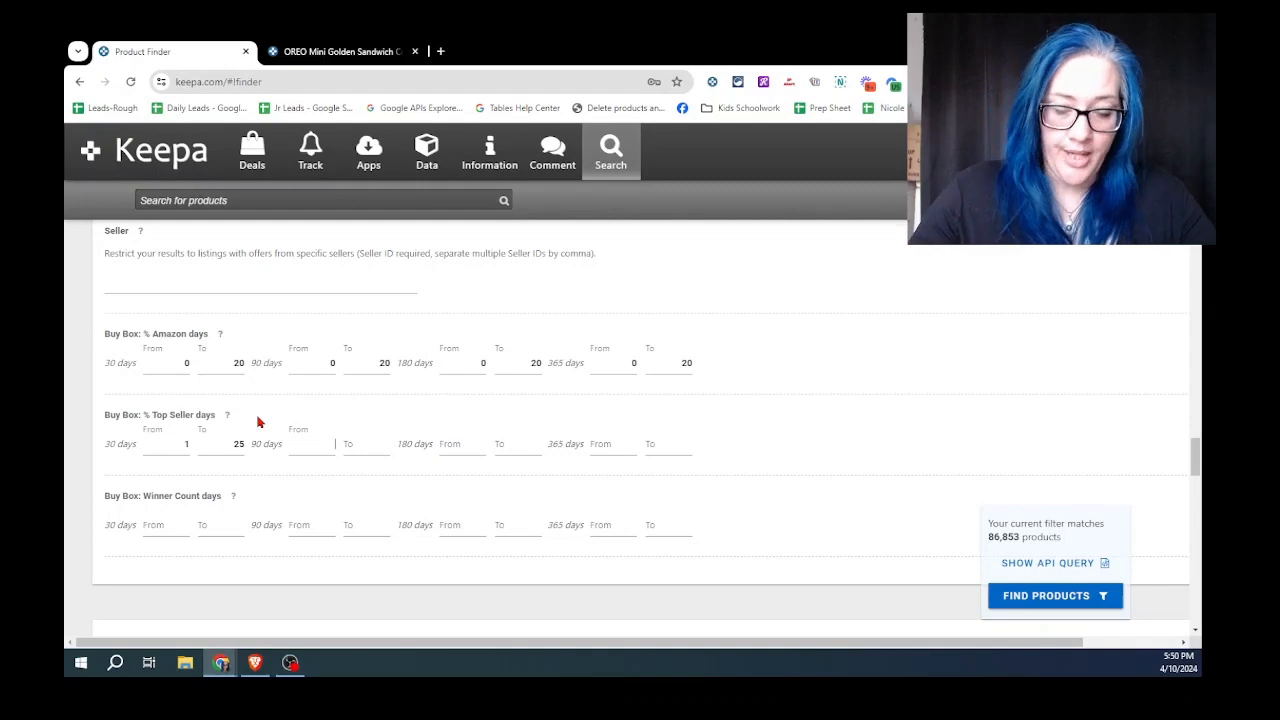
pyautogui.click(358, 444)
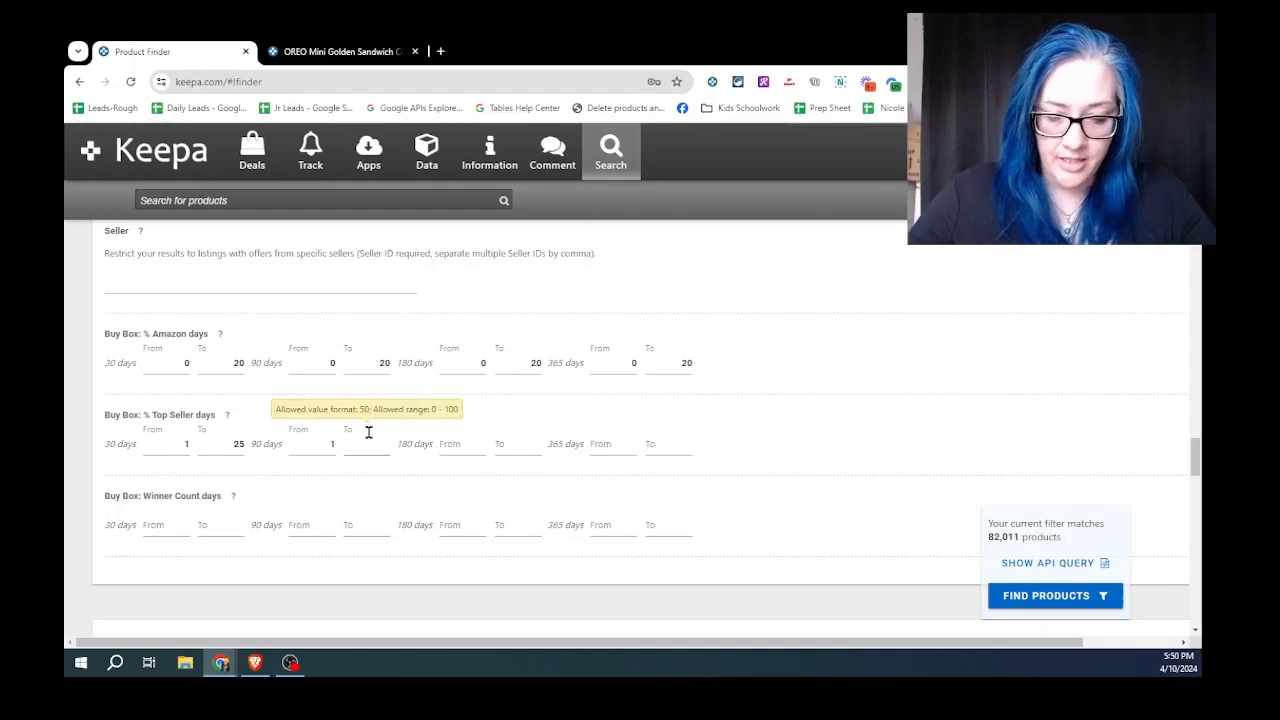
pyautogui.write('25')
pyautogui.press('Tab')
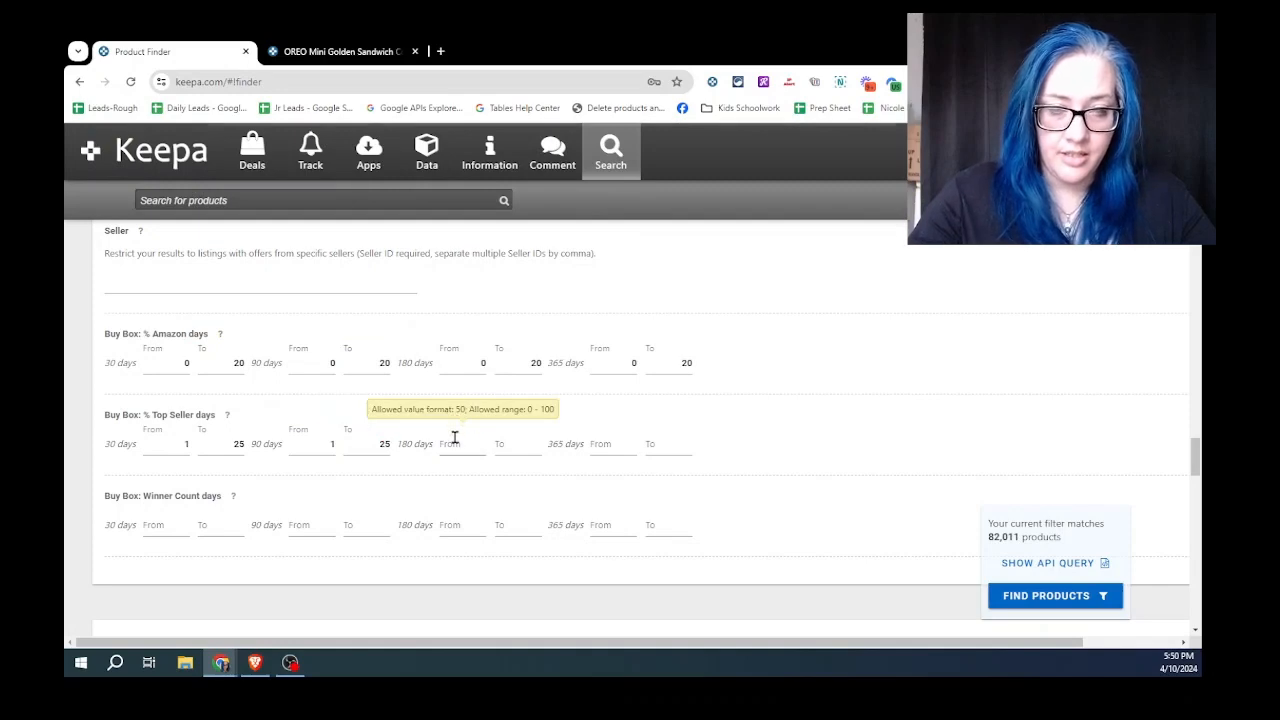
pyautogui.write('1')
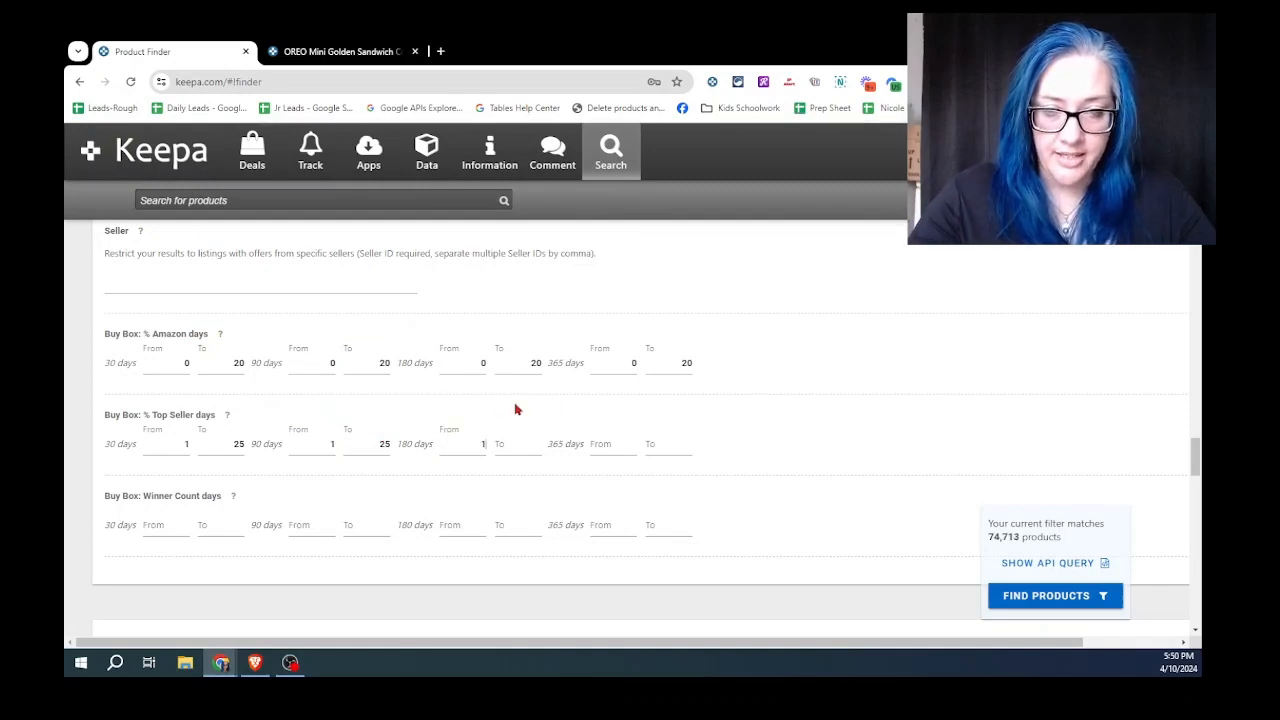
pyautogui.click(501, 434)
pyautogui.write('25')
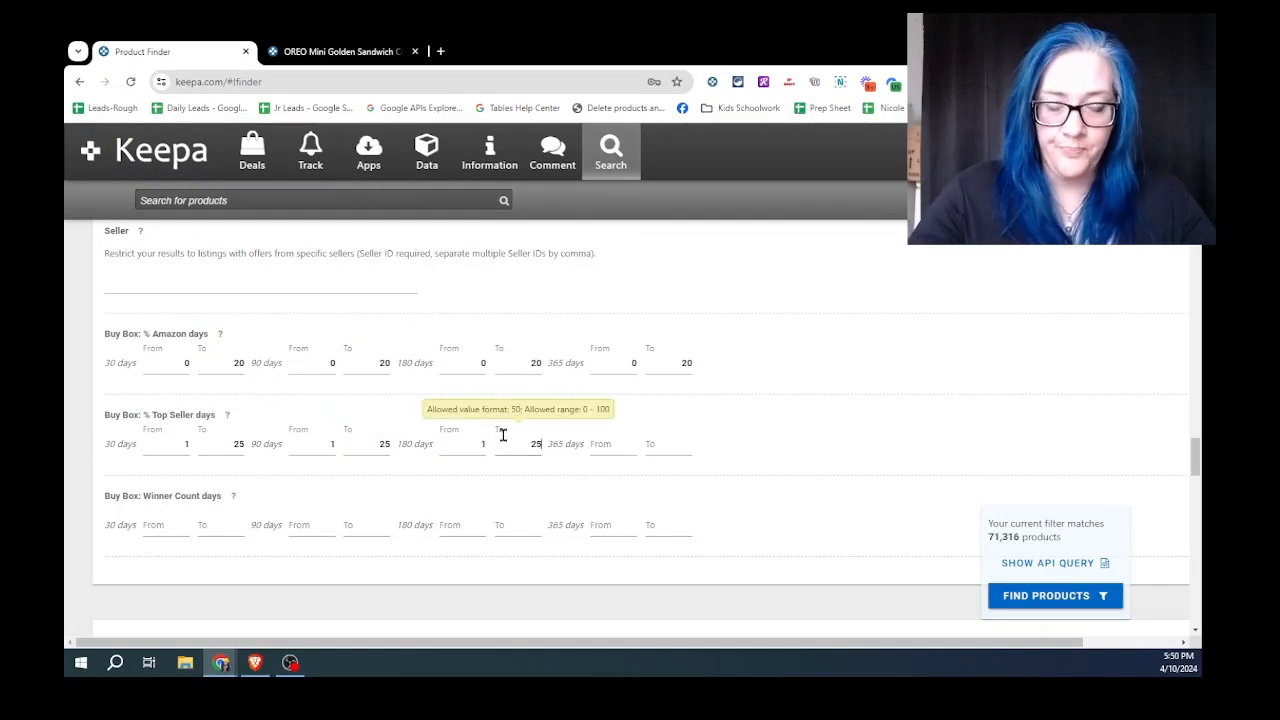
pyautogui.click(617, 432)
pyautogui.write('1')
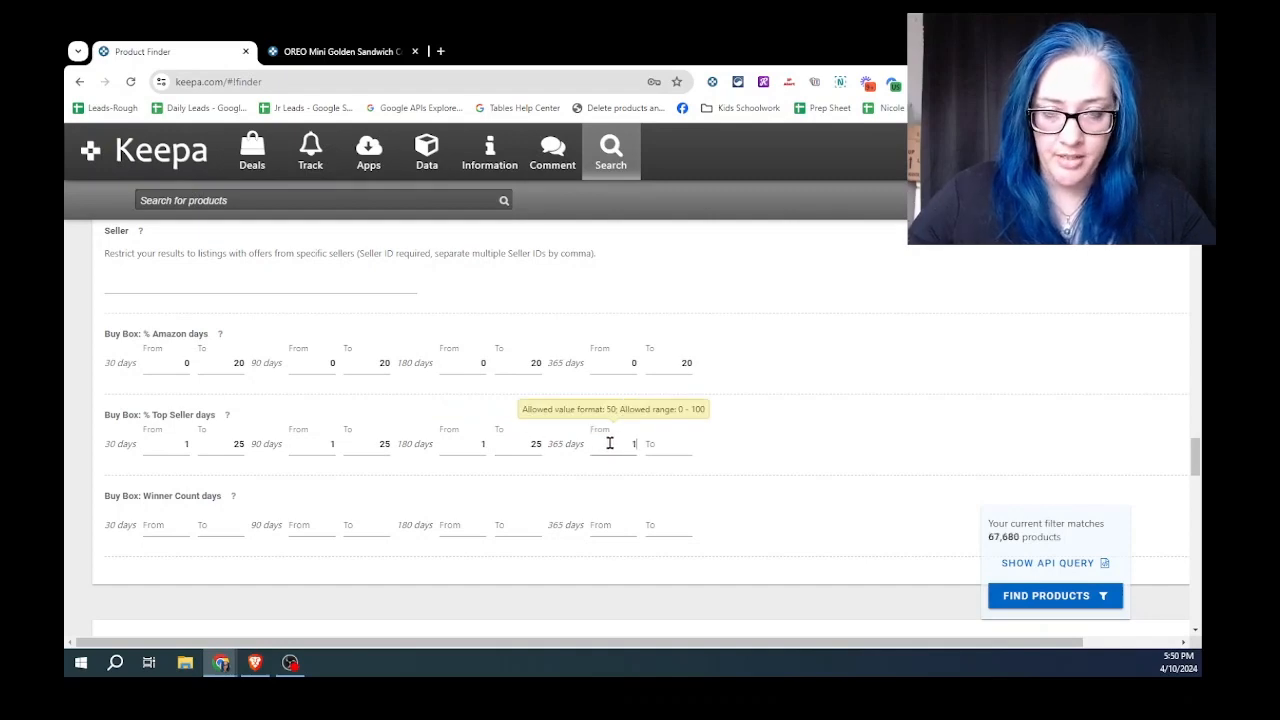
pyautogui.click(669, 437)
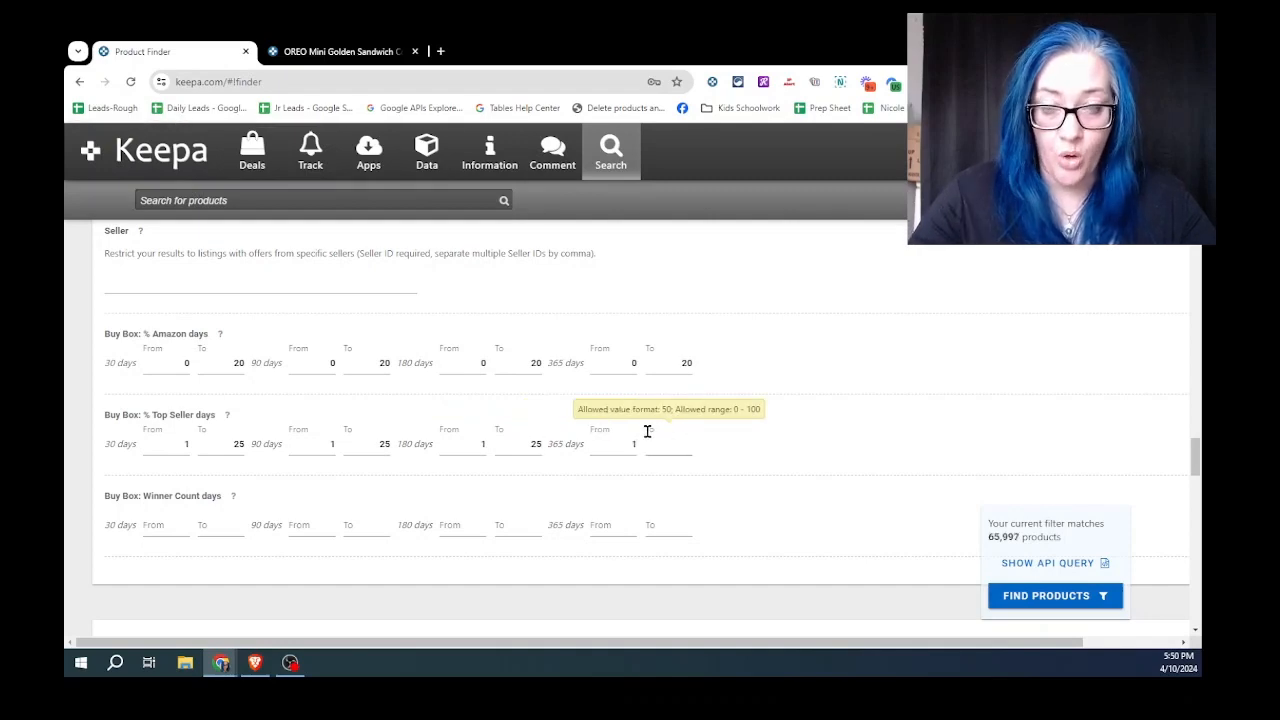
pyautogui.write('25')
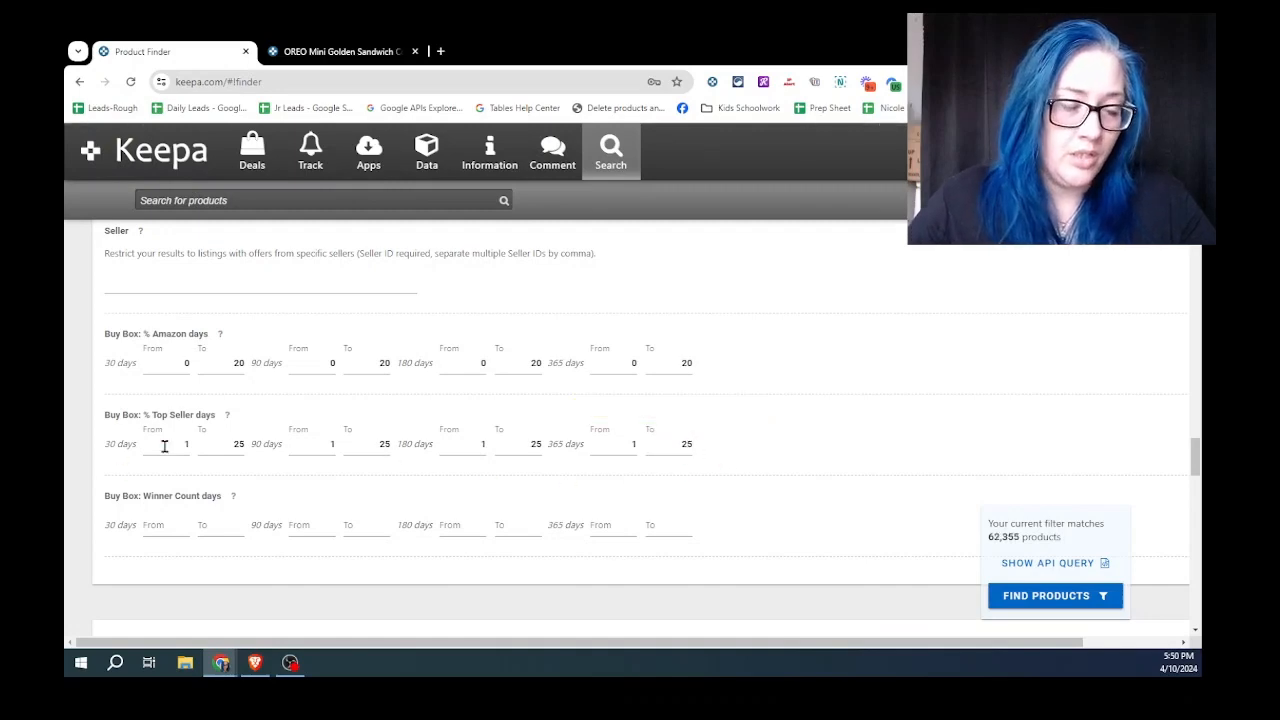
# Check the Buy Box: Winner Count days filter and examine the OREO product's Buy Box statistics over 90, 180 and 365 days.
pyautogui.scroll(-2, 297, 503)
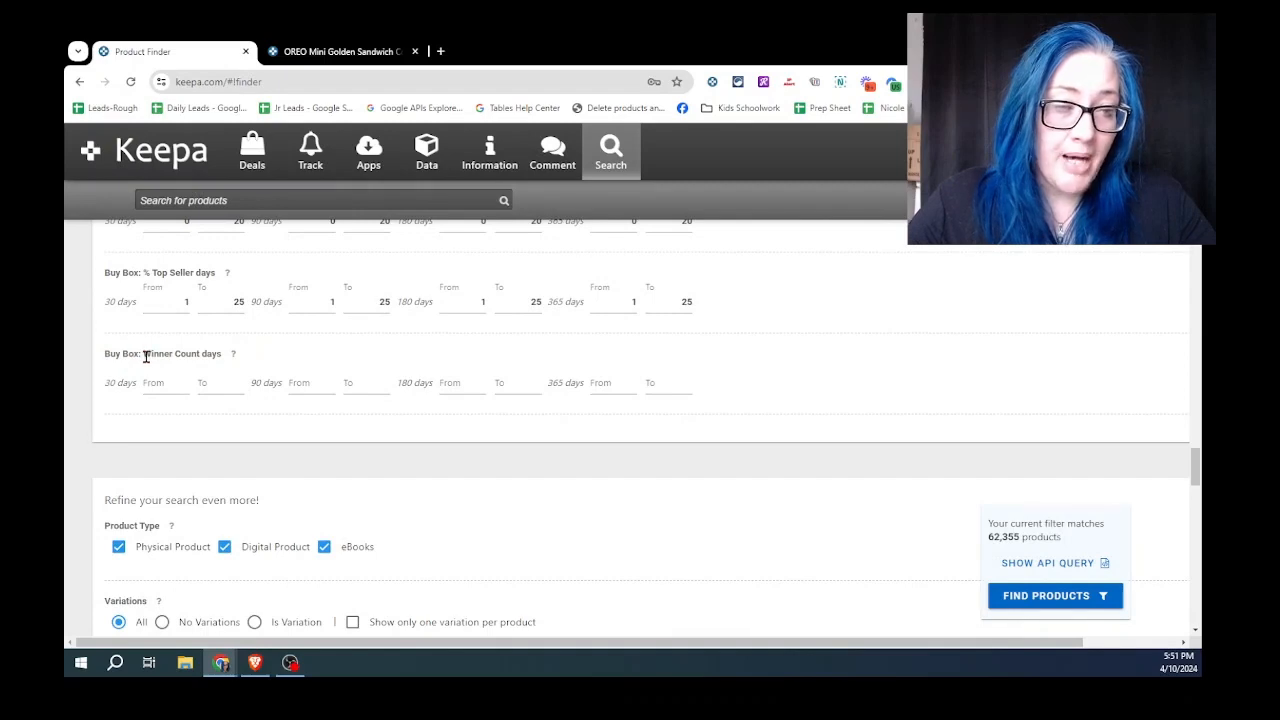
pyautogui.moveTo(233, 358)
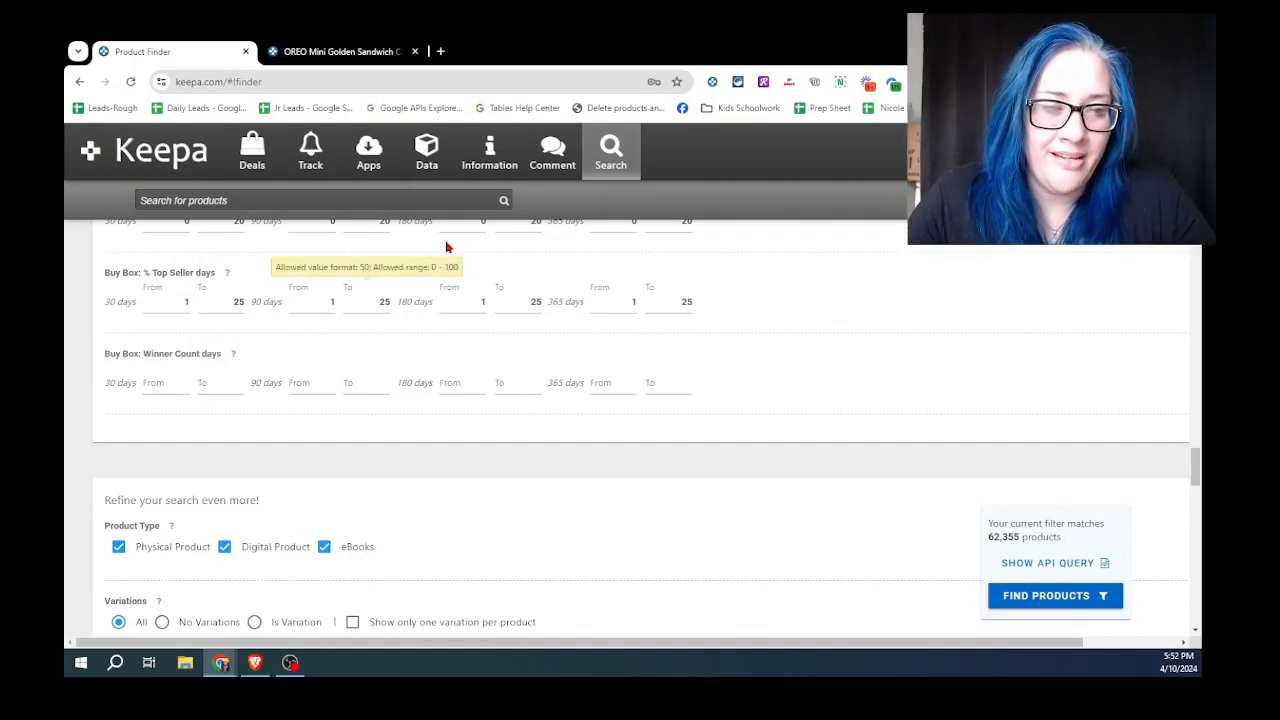
pyautogui.click(360, 52)
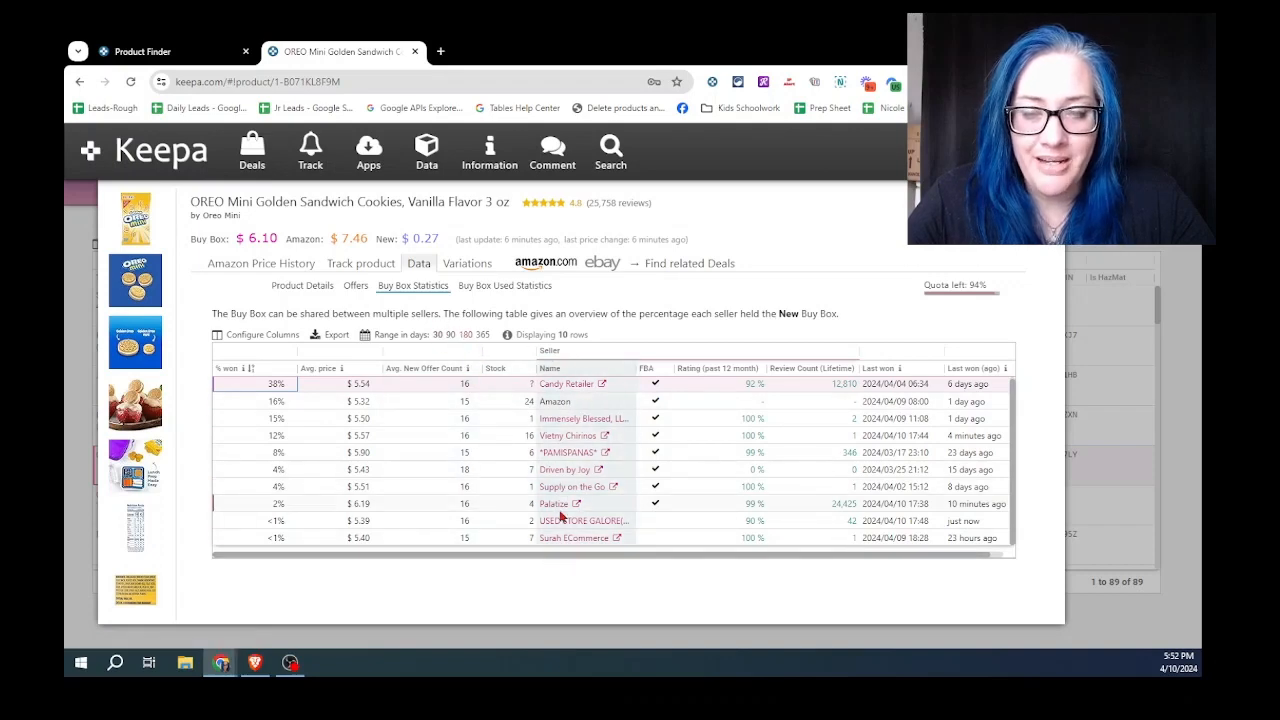
pyautogui.click(451, 335)
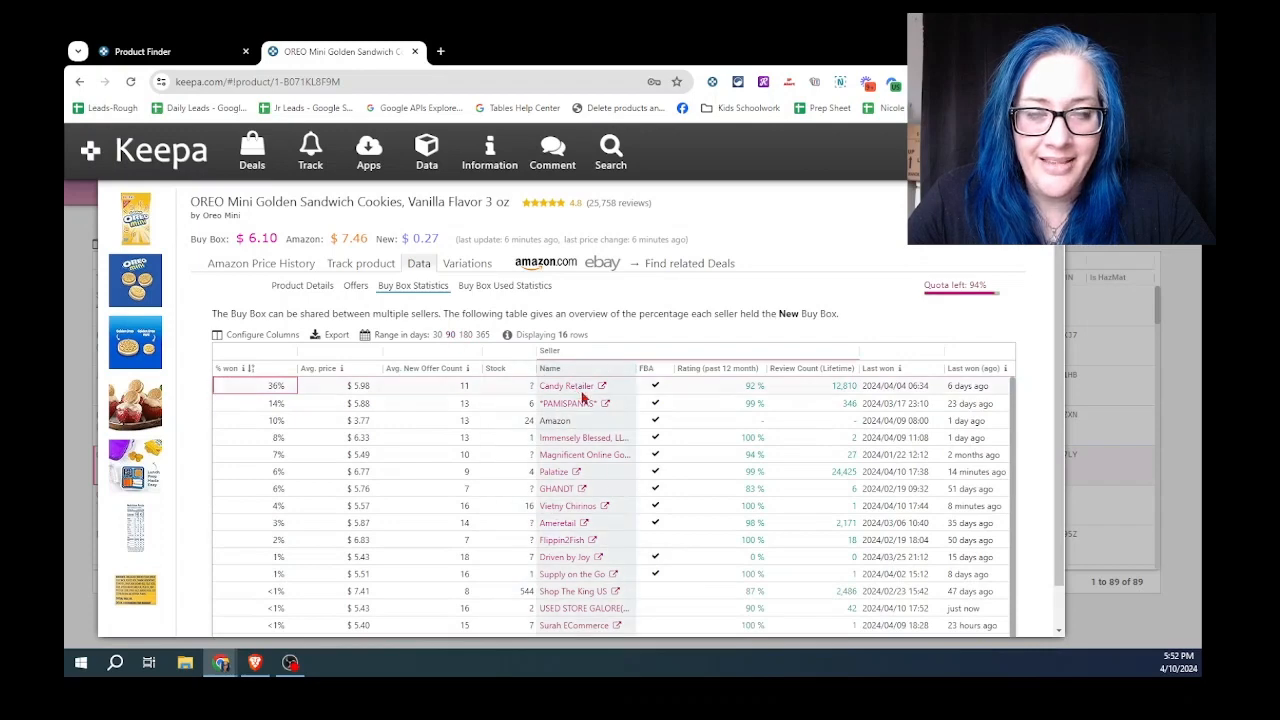
pyautogui.click(466, 335)
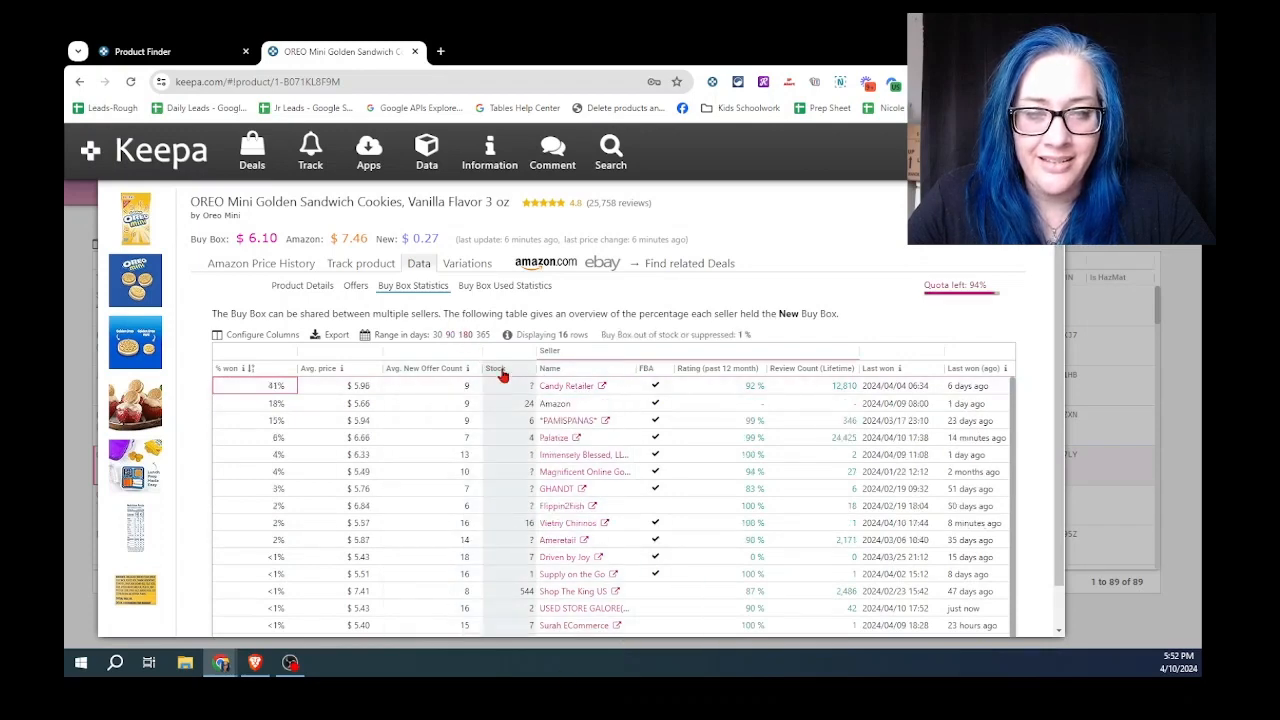
pyautogui.click(483, 335)
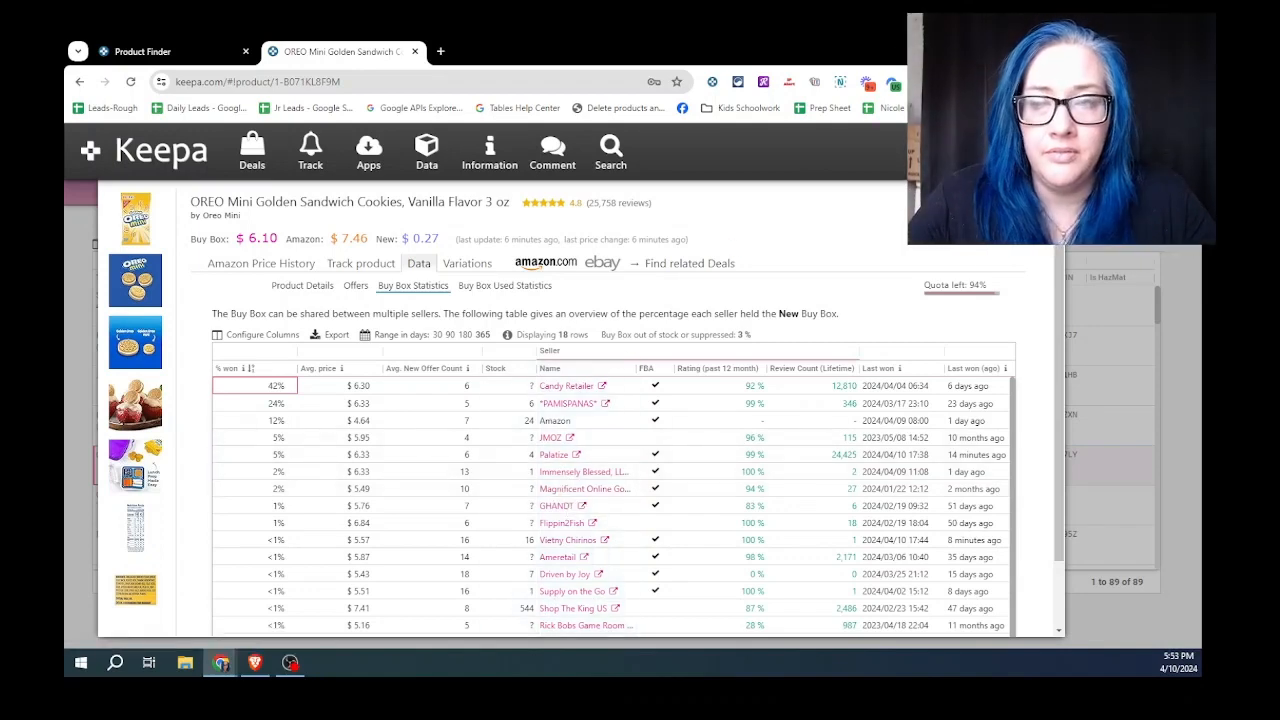
# Close the OREO product details and return to the Buy Box filters in the Product Finder.
pyautogui.click(1052, 194)
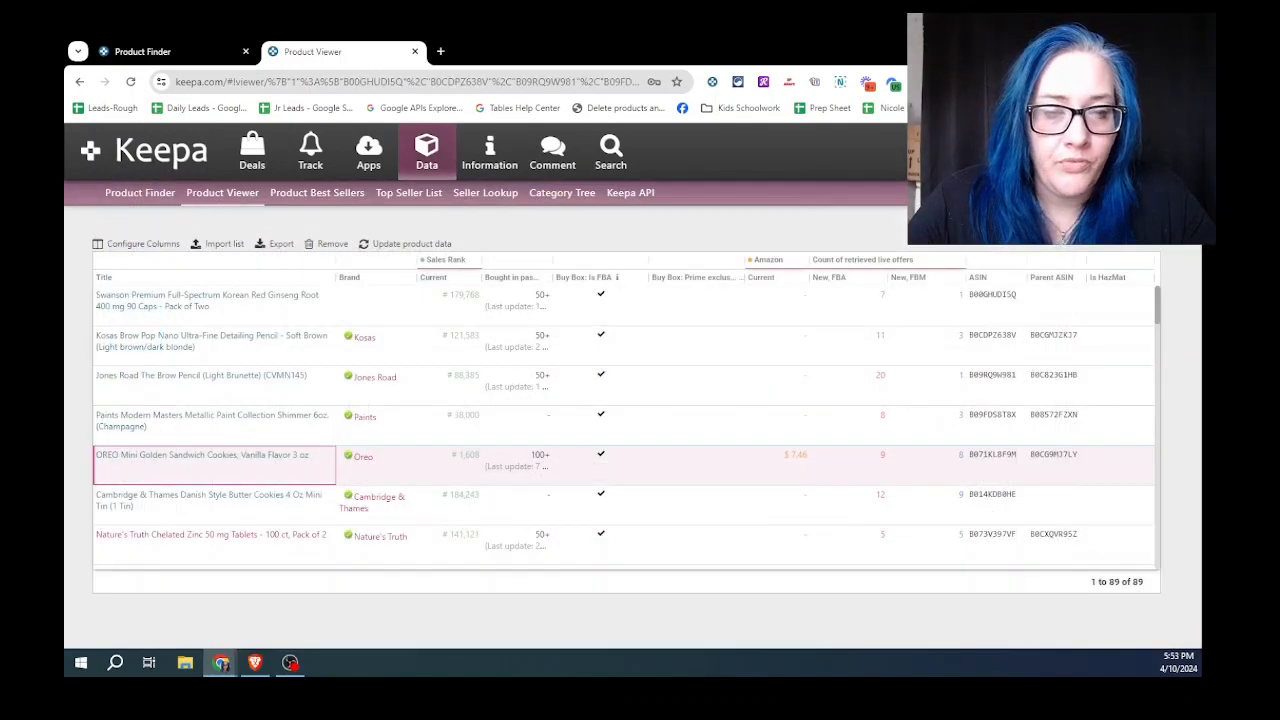
pyautogui.click(189, 58)
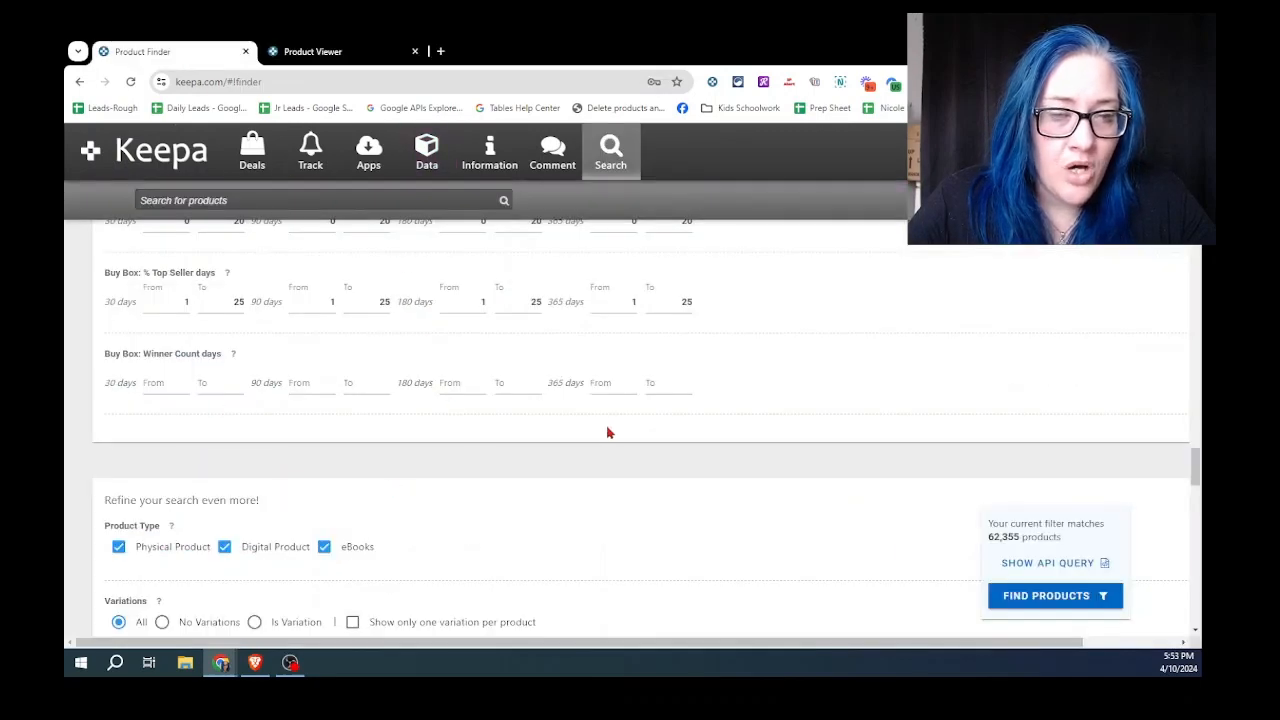
pyautogui.scroll(2, 400, 483)
pyautogui.scroll(-2, 297, 477)
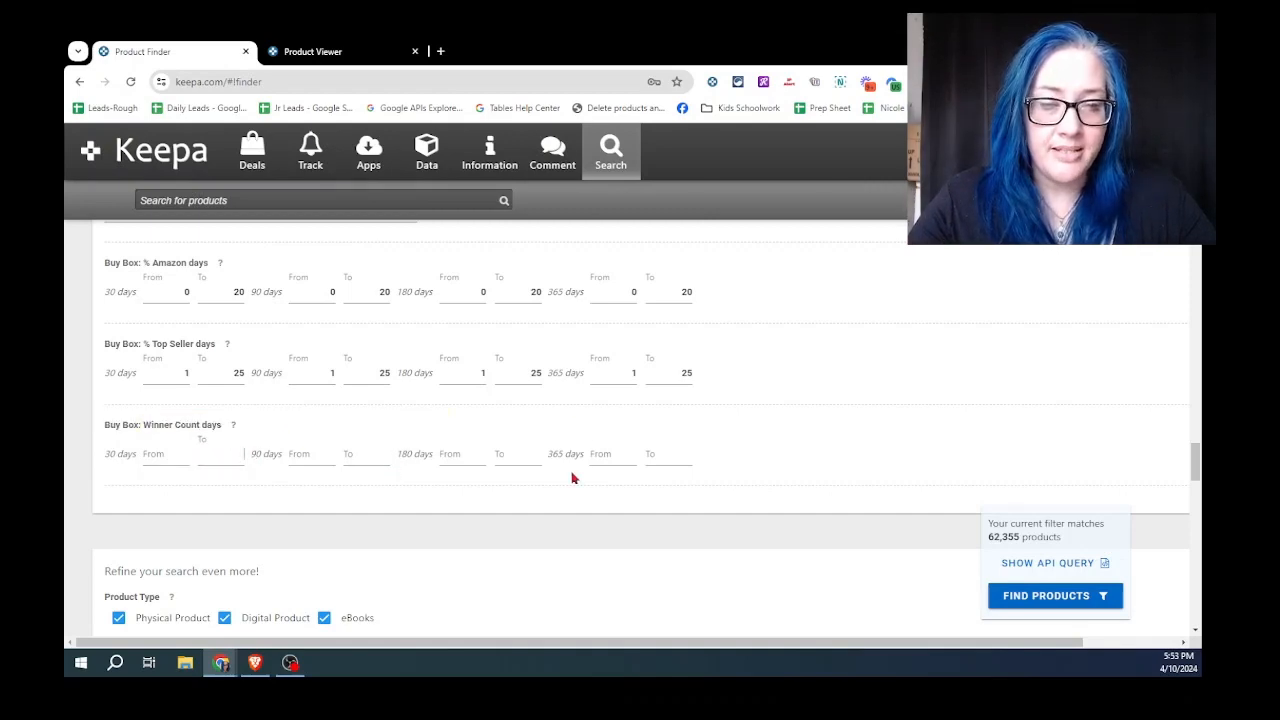
# Look through the product list in the Product Viewer and widen the Brand column.
pyautogui.click(400, 60)
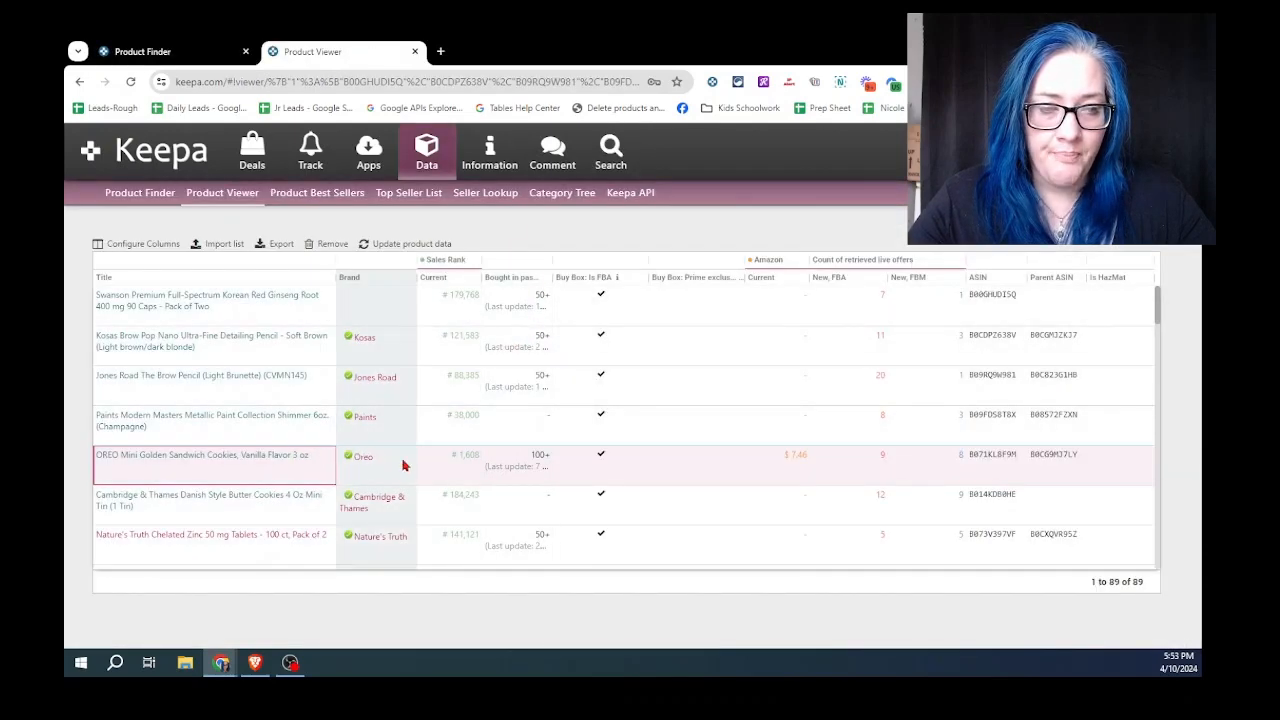
pyautogui.moveTo(303, 510)
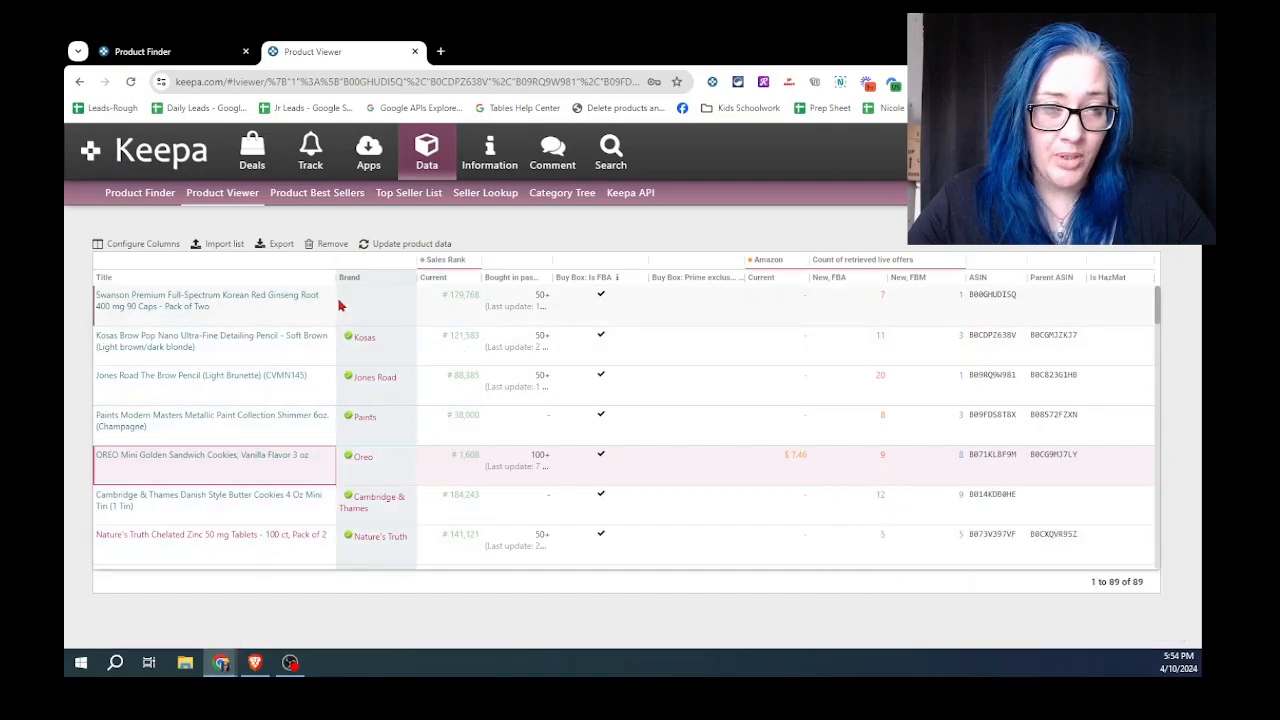
pyautogui.scroll(-3, 366, 377)
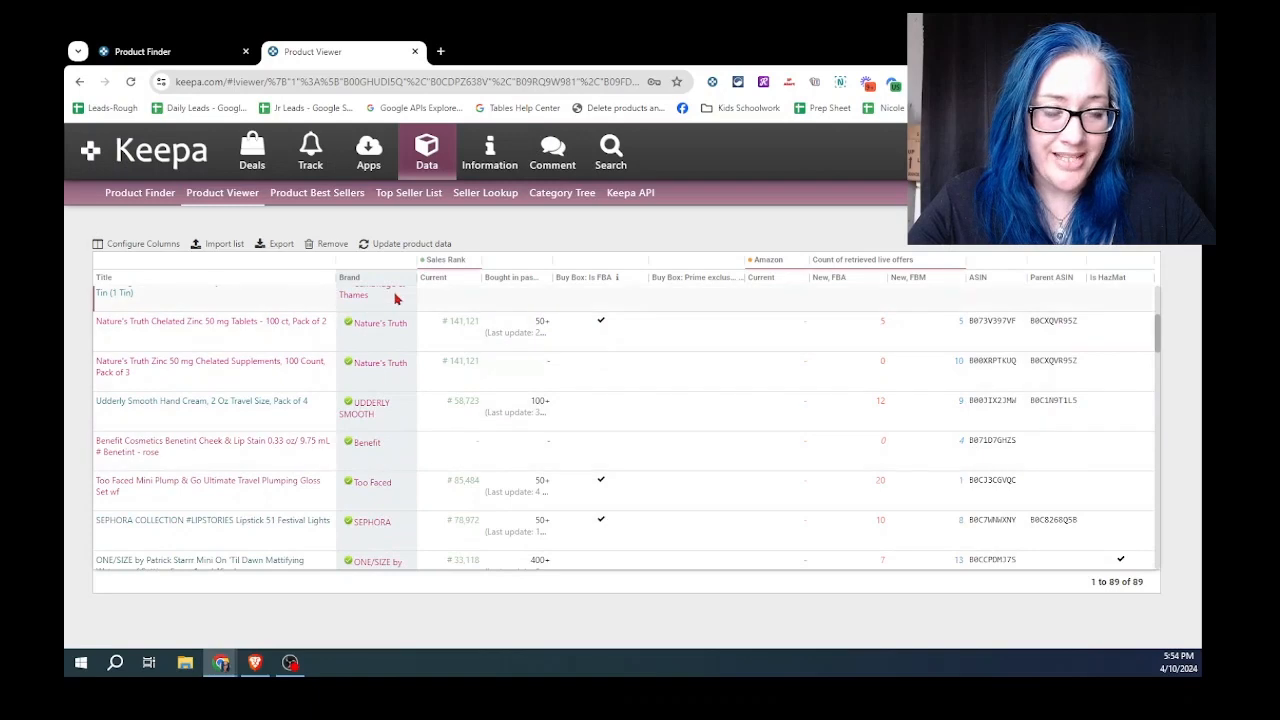
pyautogui.scroll(-5, 406, 363)
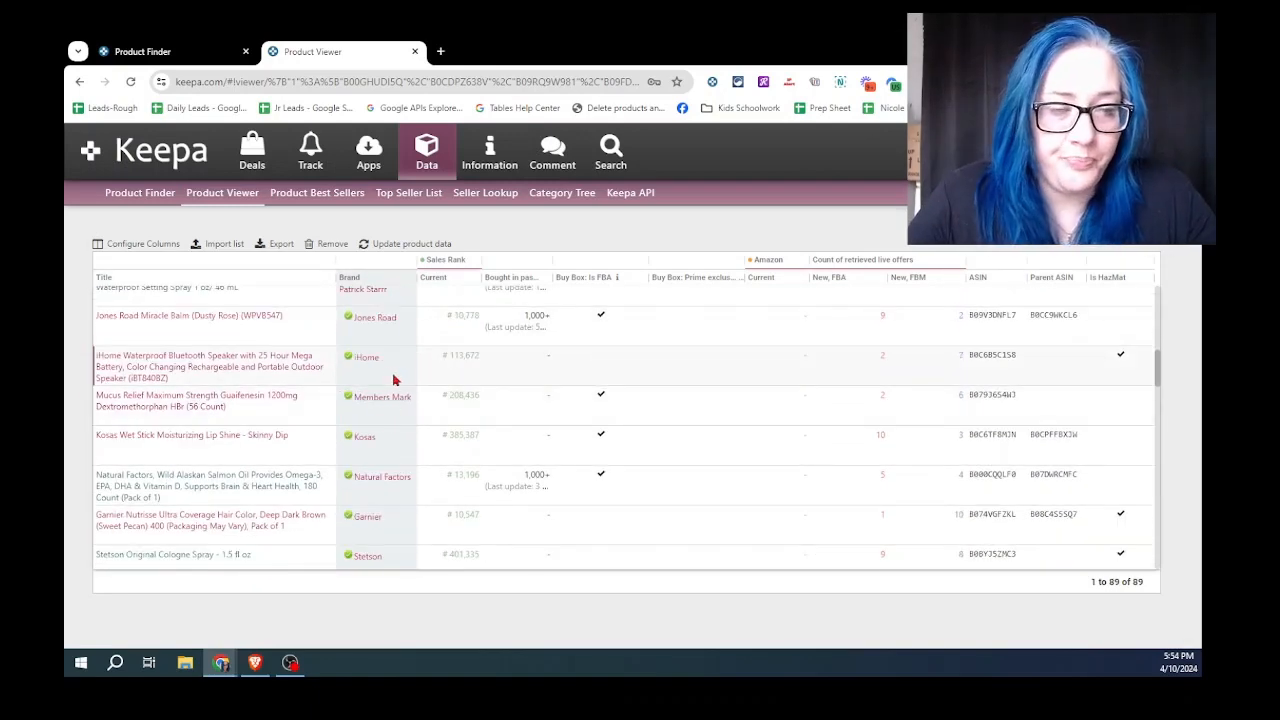
pyautogui.scroll(-3, 390, 386)
pyautogui.scroll(-2, 355, 457)
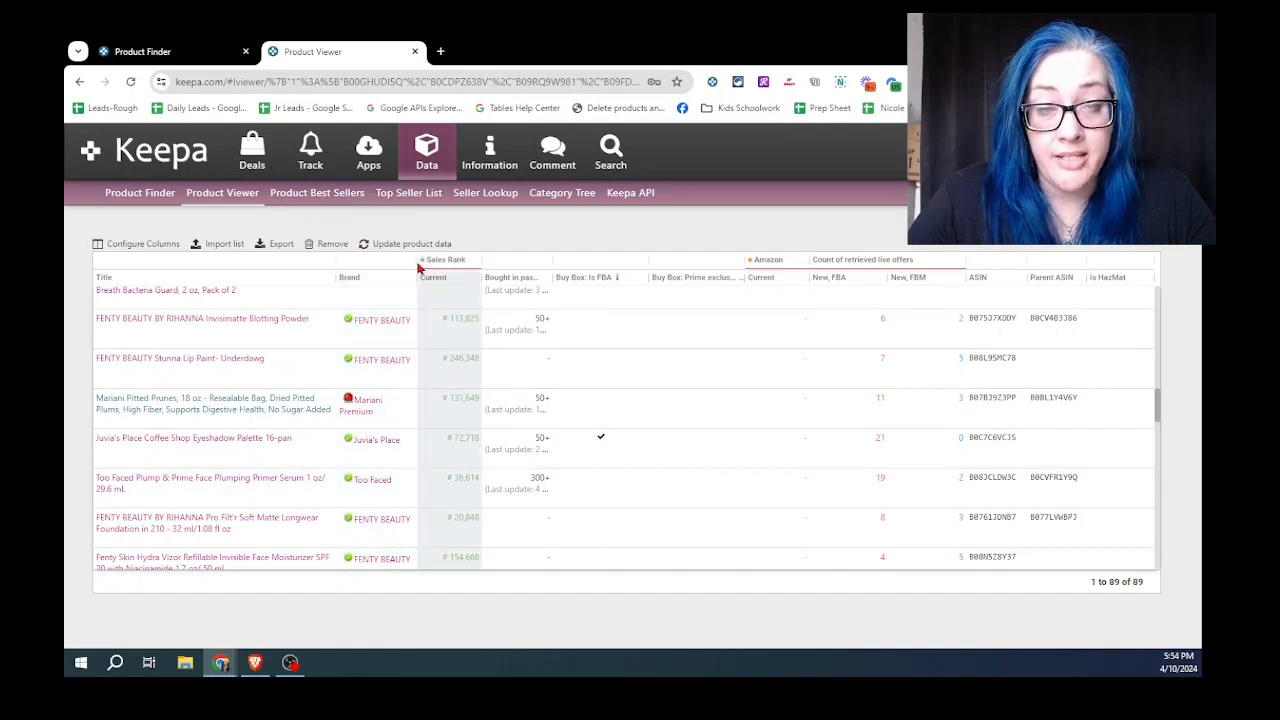
pyautogui.moveTo(410, 262); pyautogui.dragTo(450, 259)
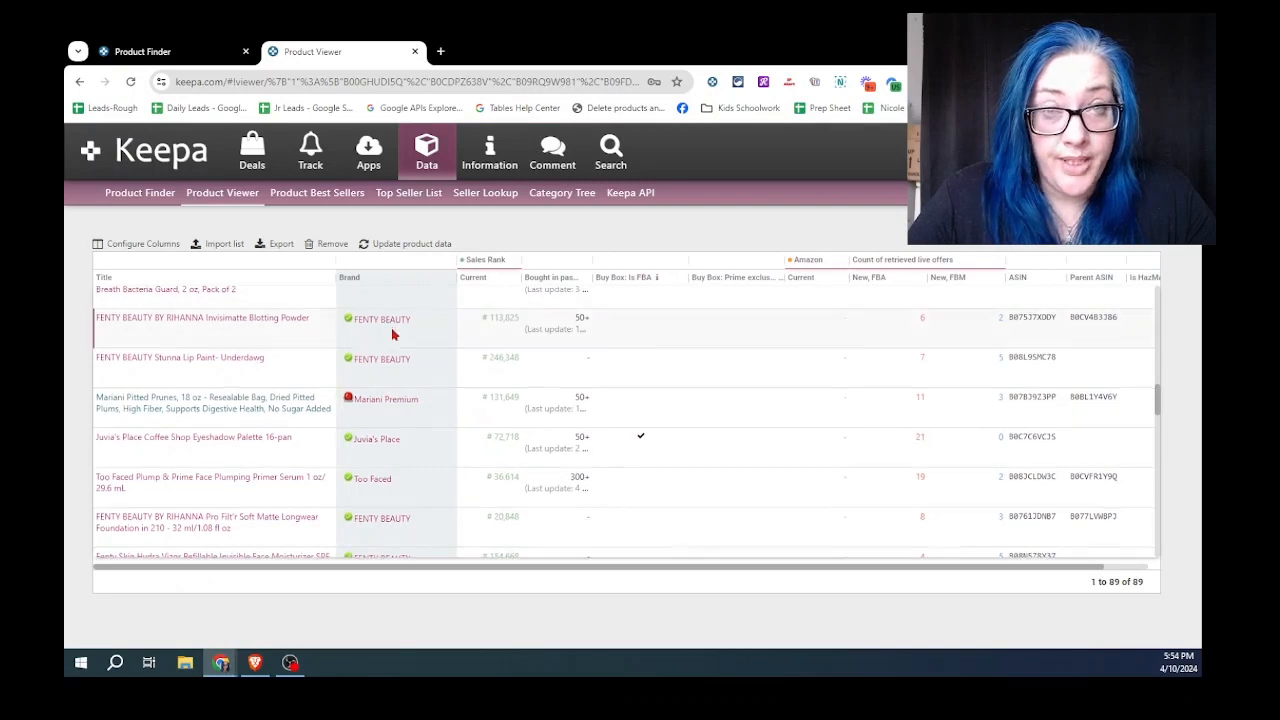
# Look through the product list and examine the brands and the status markers beside them in the Brand column.
pyautogui.scroll(-2, 390, 362)
pyautogui.scroll(2, 370, 437)
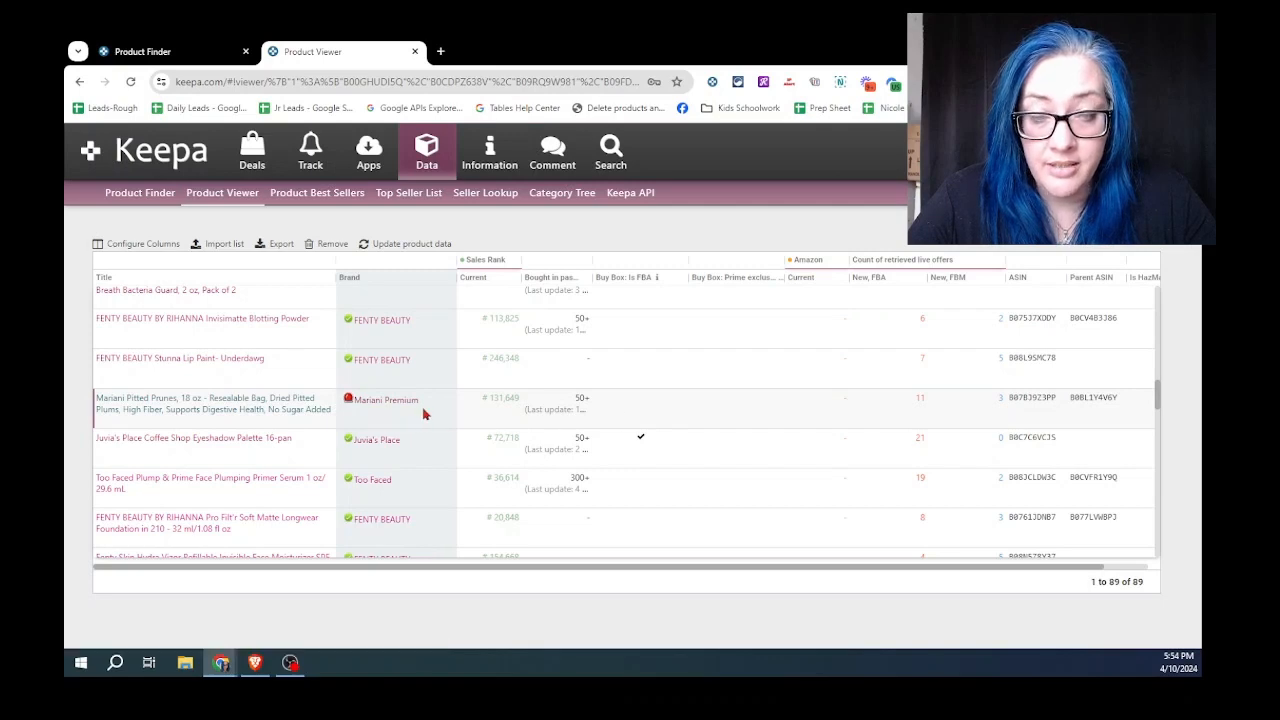
pyautogui.scroll(-2, 398, 420)
pyautogui.scroll(2, 398, 420)
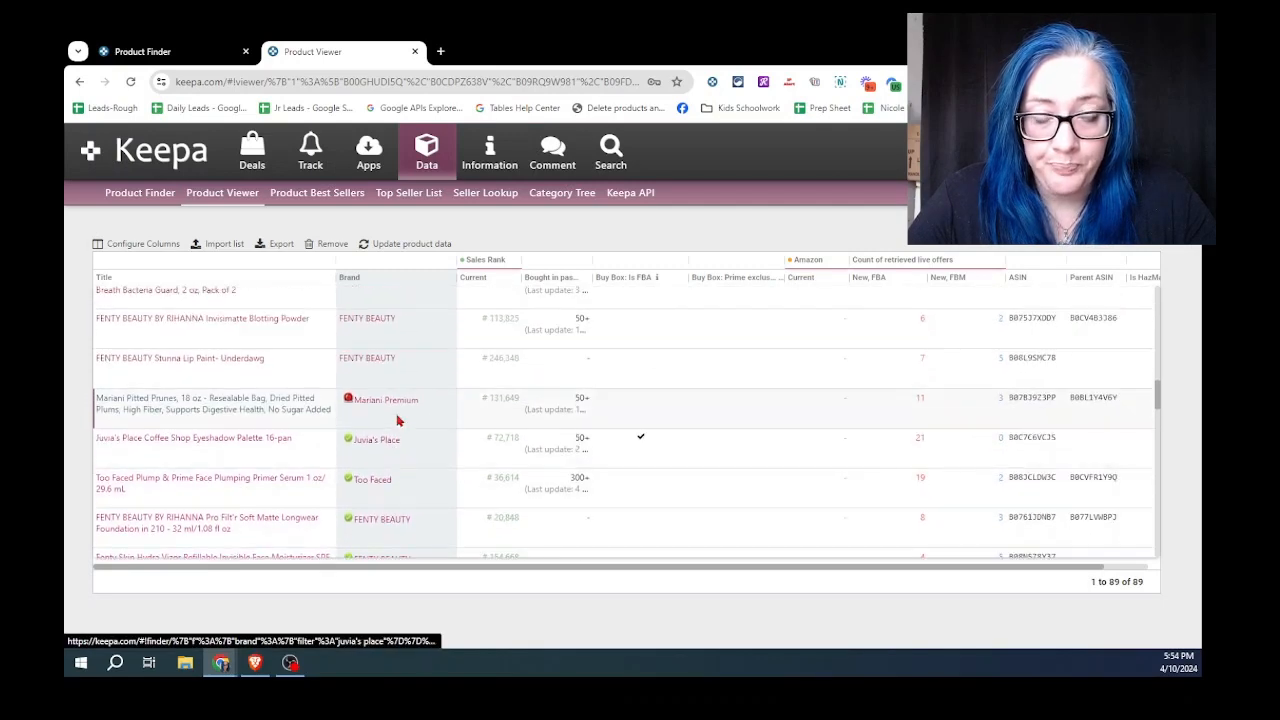
pyautogui.scroll(5, 398, 420)
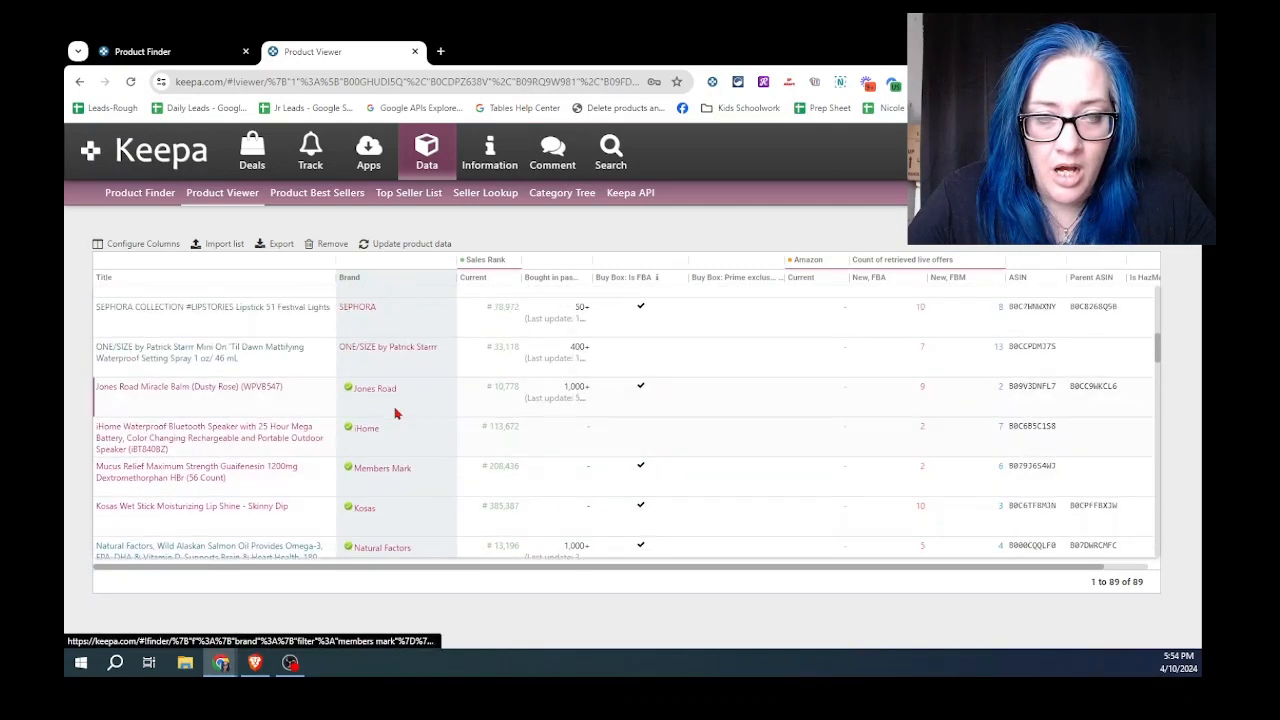
pyautogui.scroll(5, 394, 412)
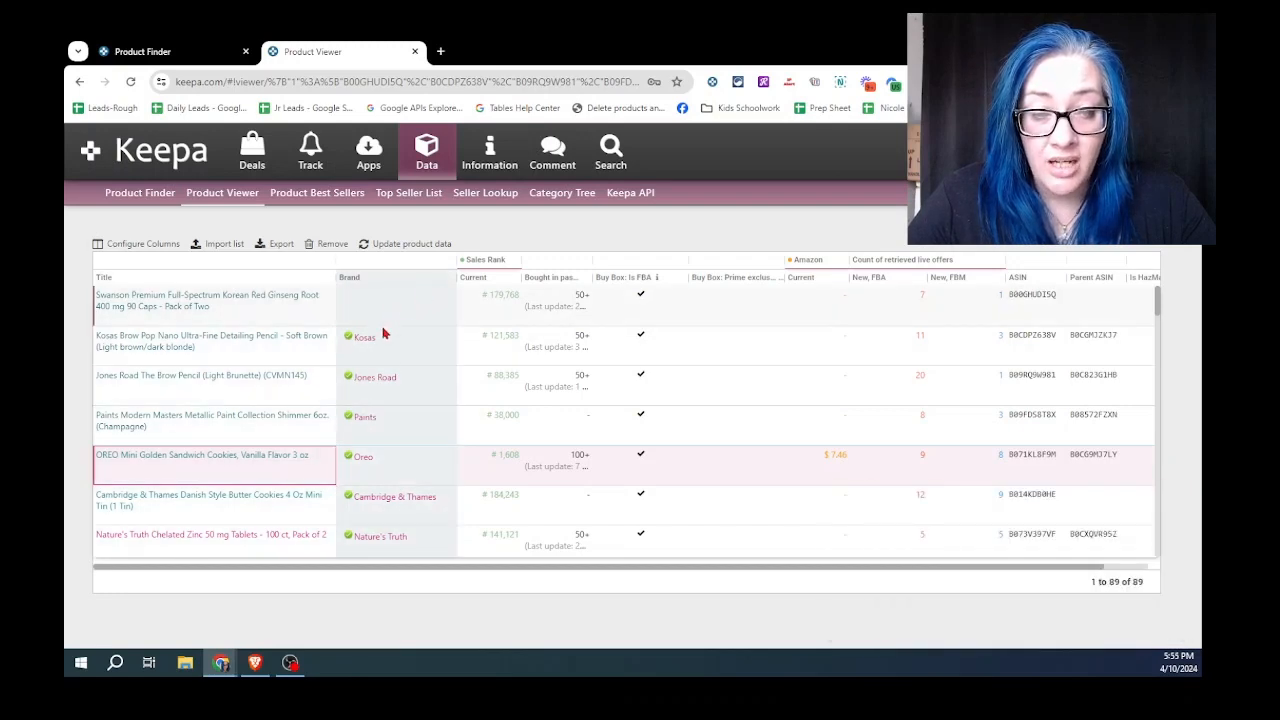
pyautogui.scroll(-10, 390, 386)
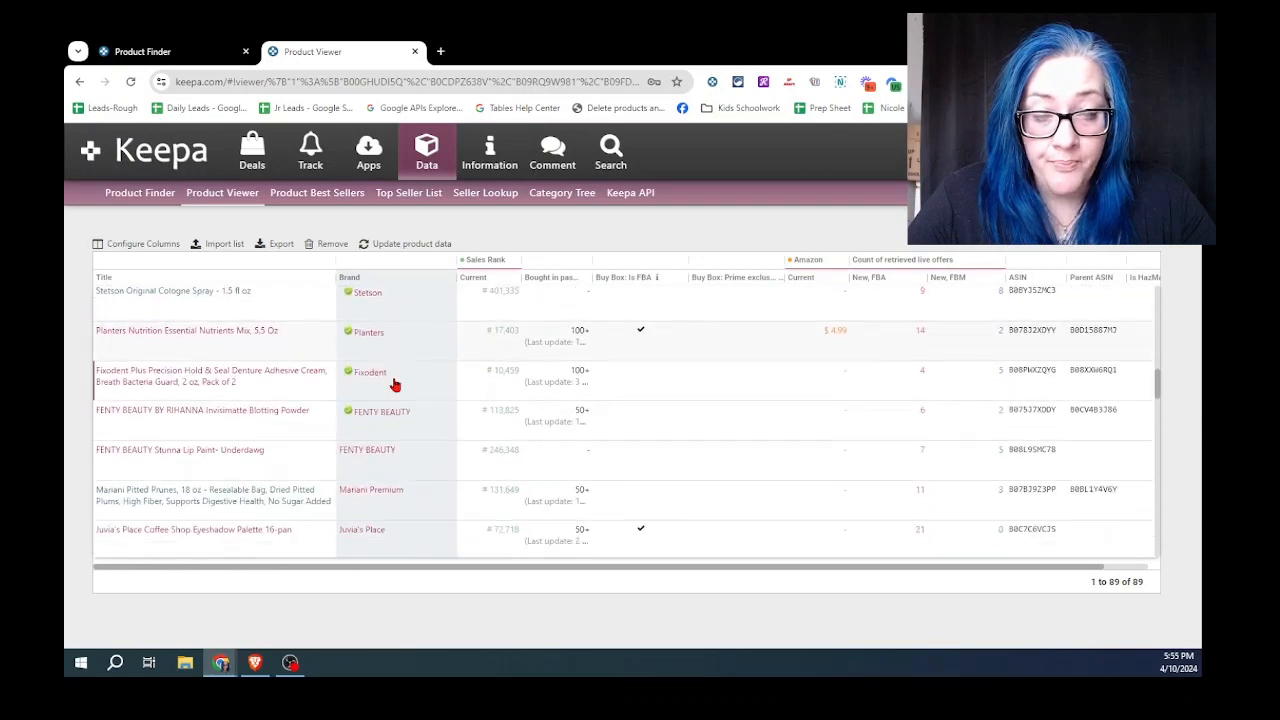
pyautogui.scroll(-10, 395, 380)
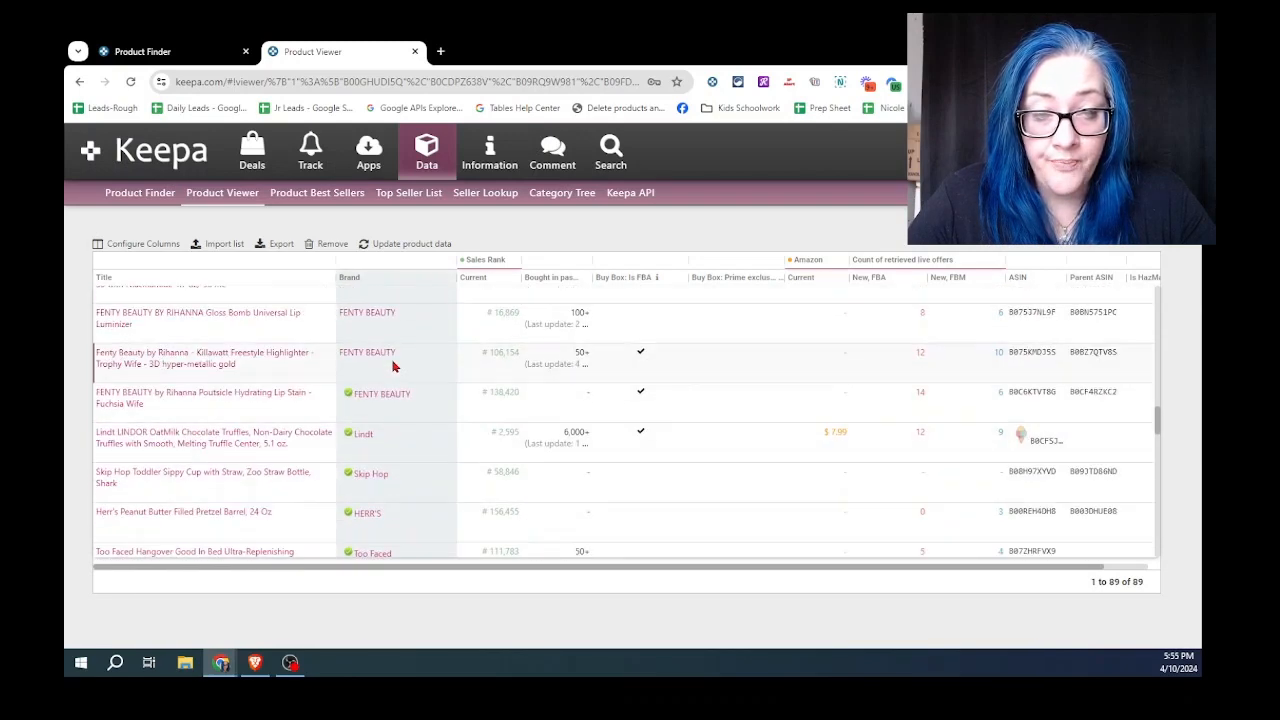
pyautogui.scroll(-10, 395, 370)
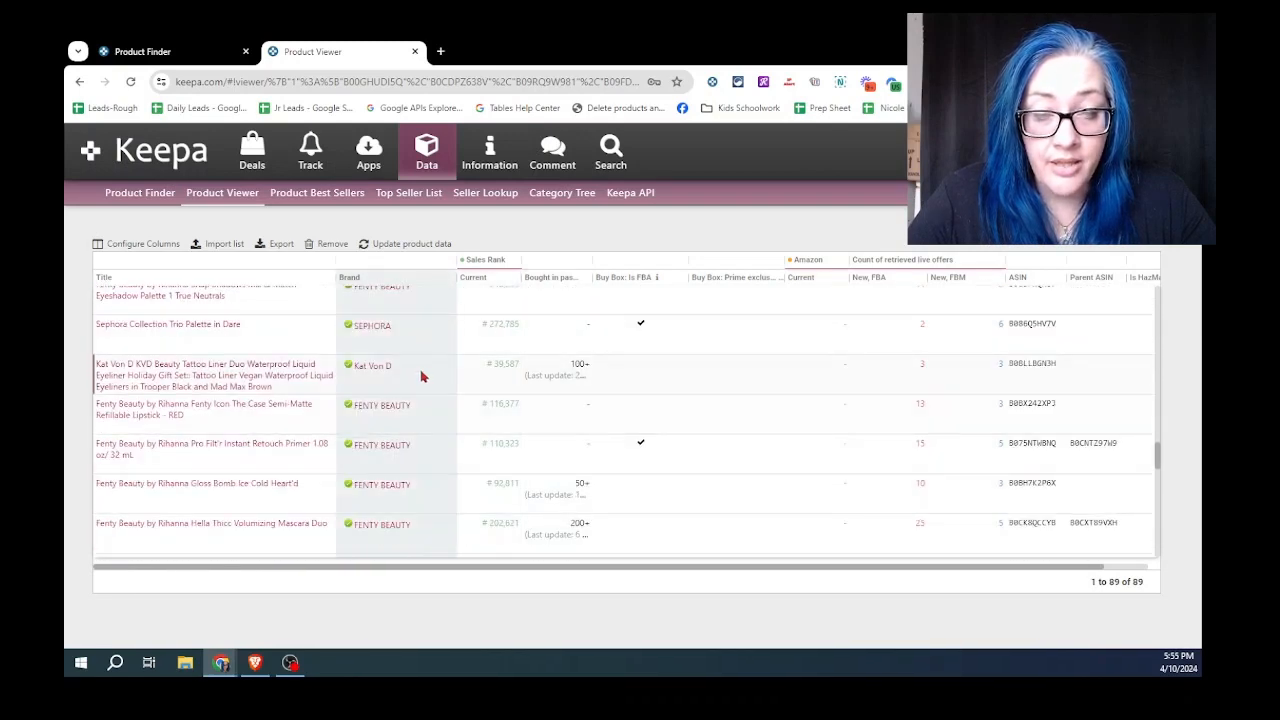
pyautogui.scroll(20, 421, 376)
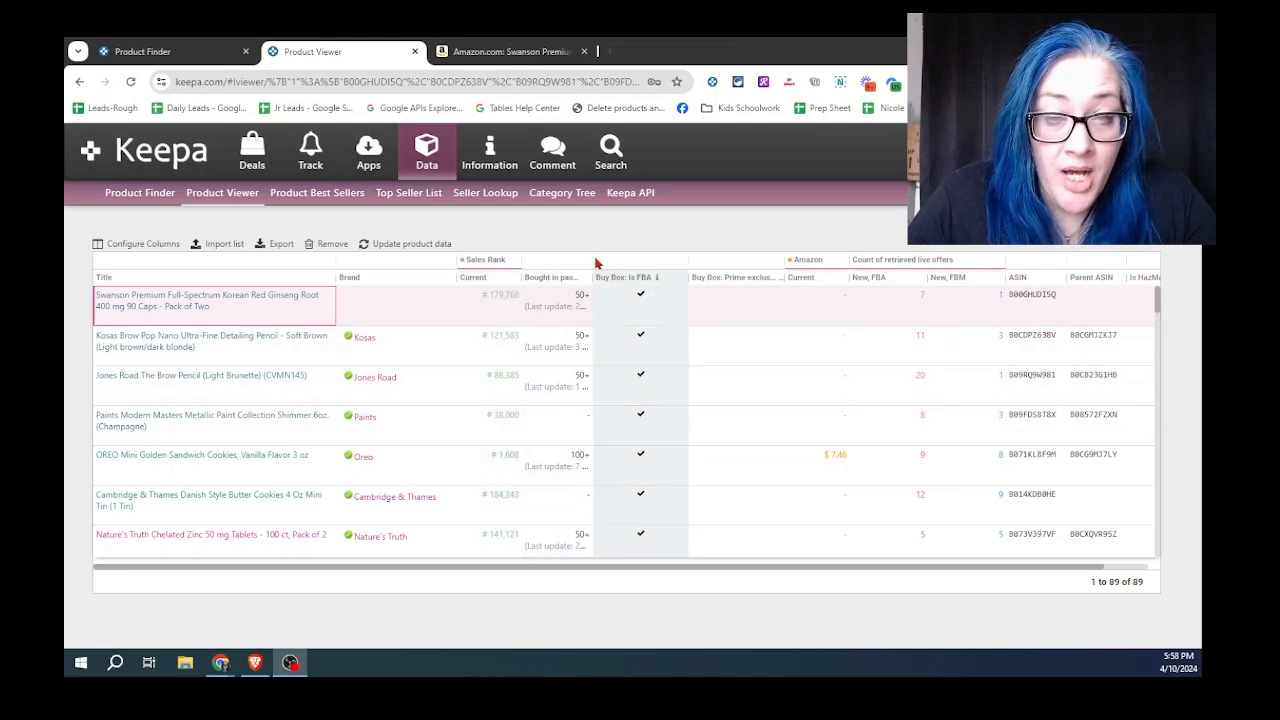
# Widen the Bought in past month column to show its full text and review its values down the product list.
pyautogui.moveTo(594, 263); pyautogui.dragTo(646, 267)
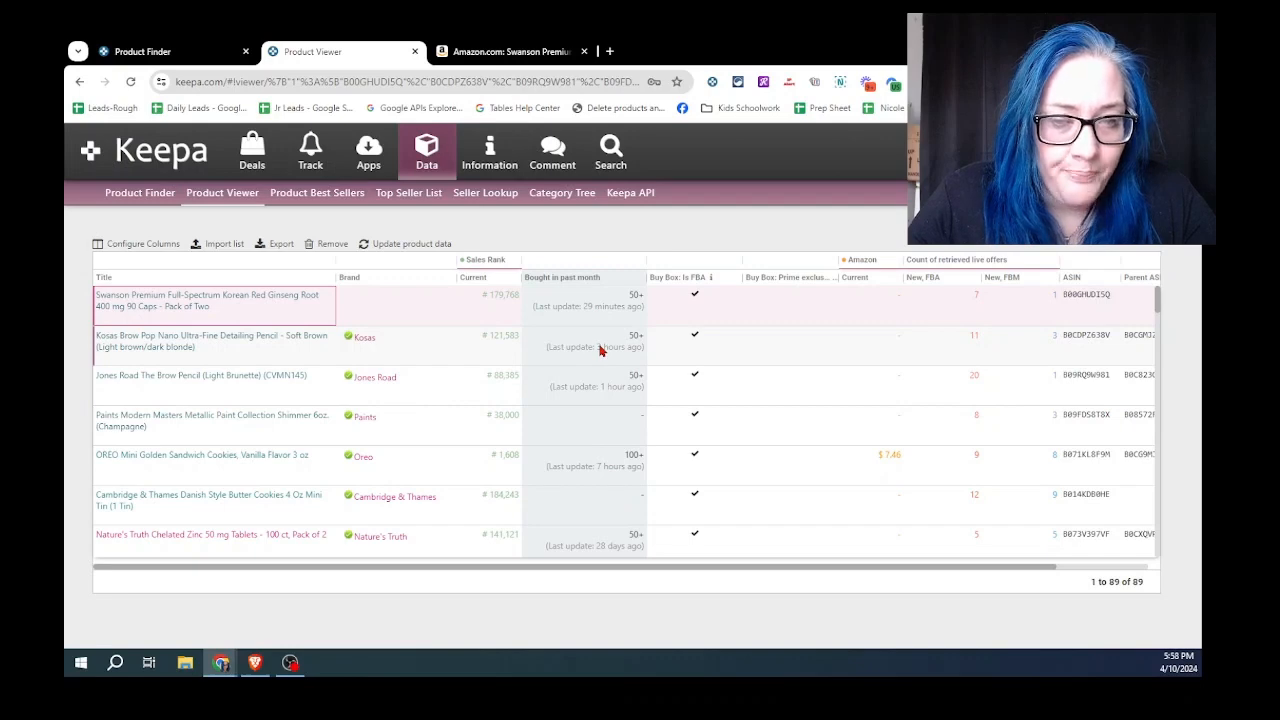
pyautogui.scroll(-3, 590, 355)
pyautogui.scroll(3, 592, 384)
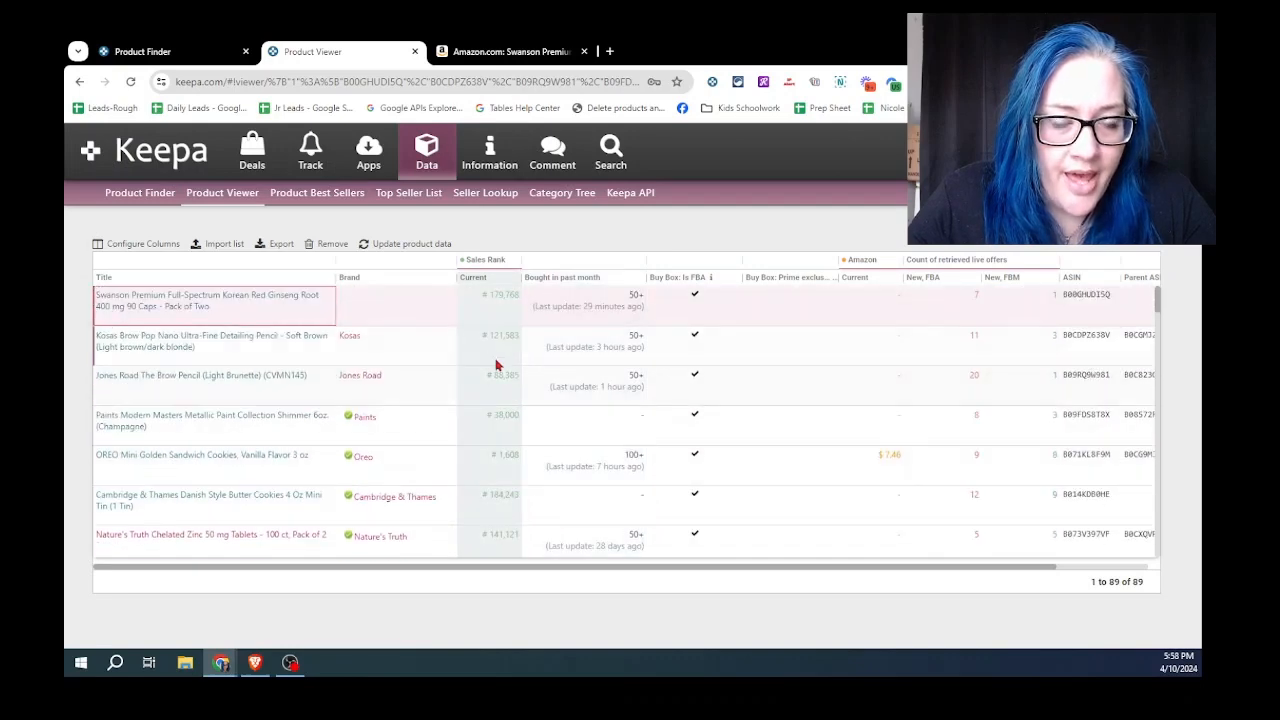
pyautogui.scroll(-8, 603, 349)
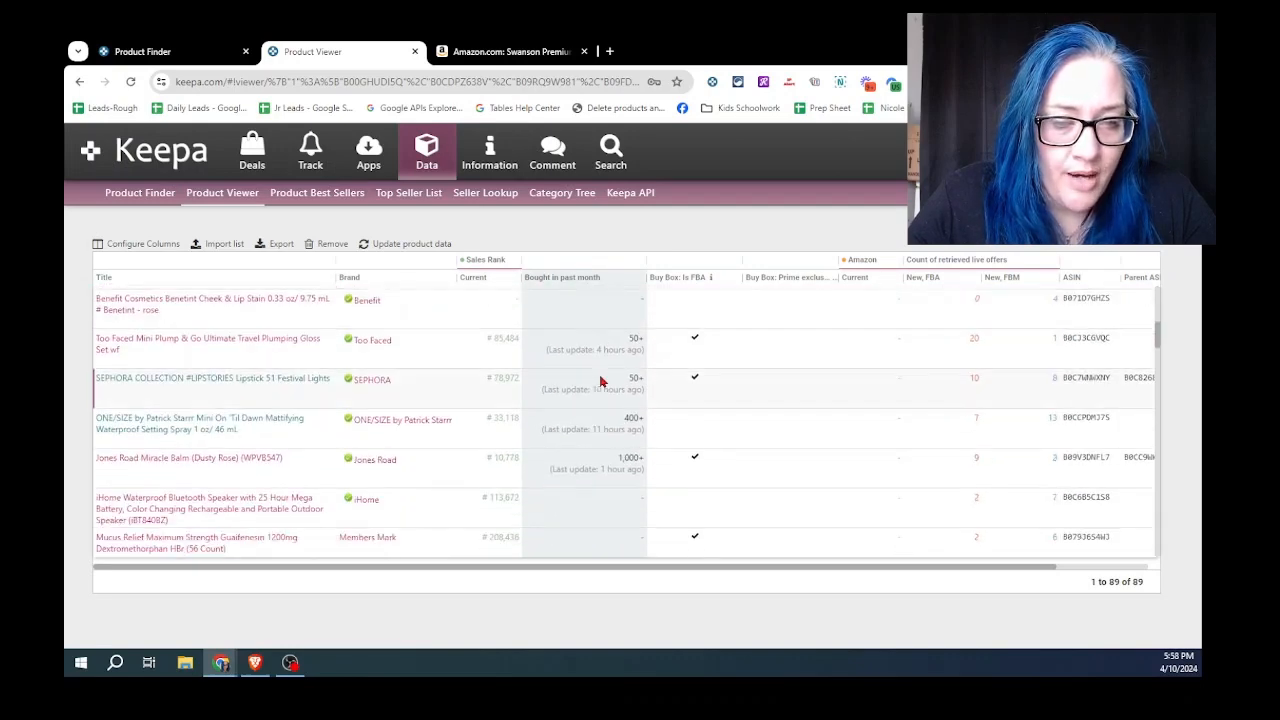
pyautogui.scroll(-10, 589, 410)
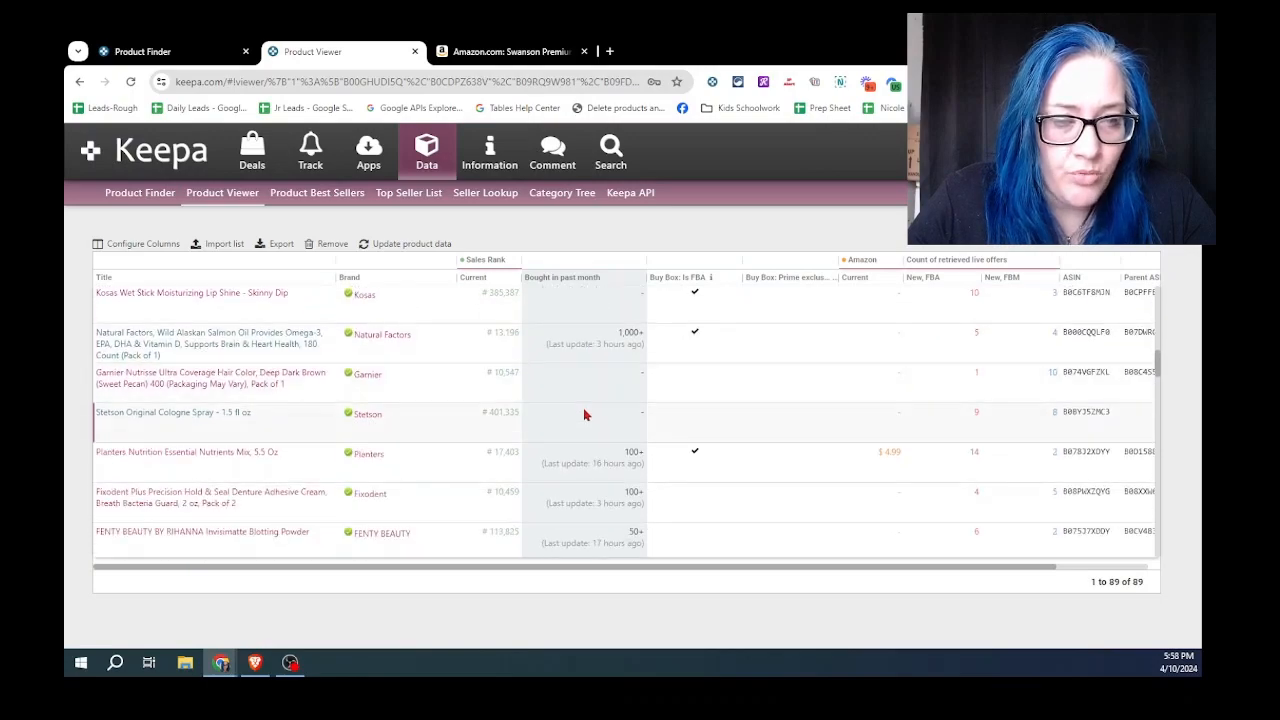
pyautogui.scroll(-8, 590, 441)
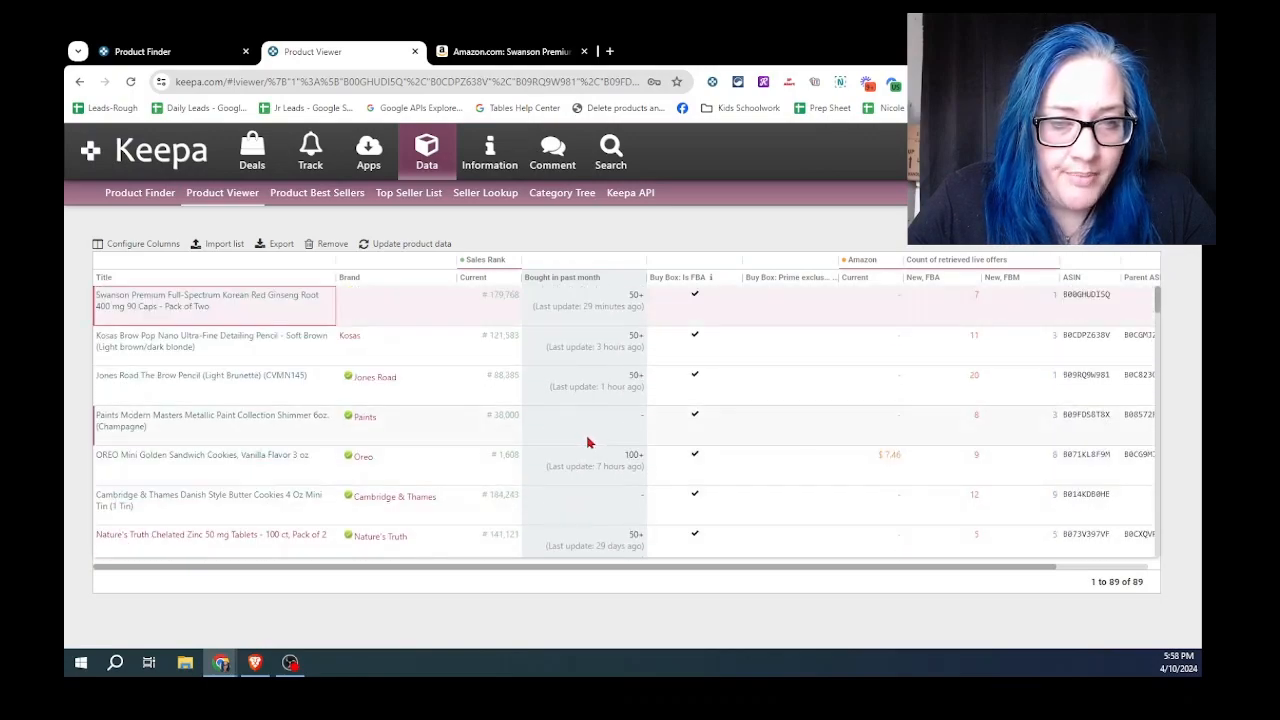
pyautogui.scroll(5, 585, 362)
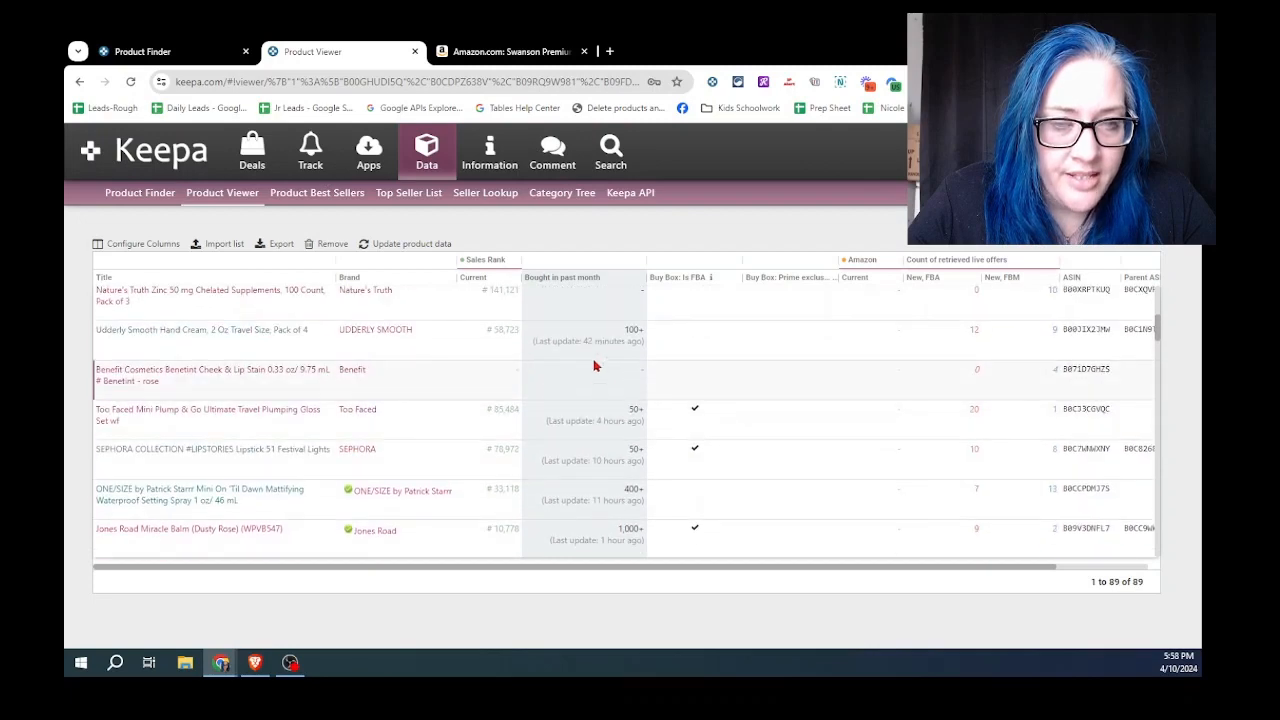
pyautogui.scroll(1, 545, 341)
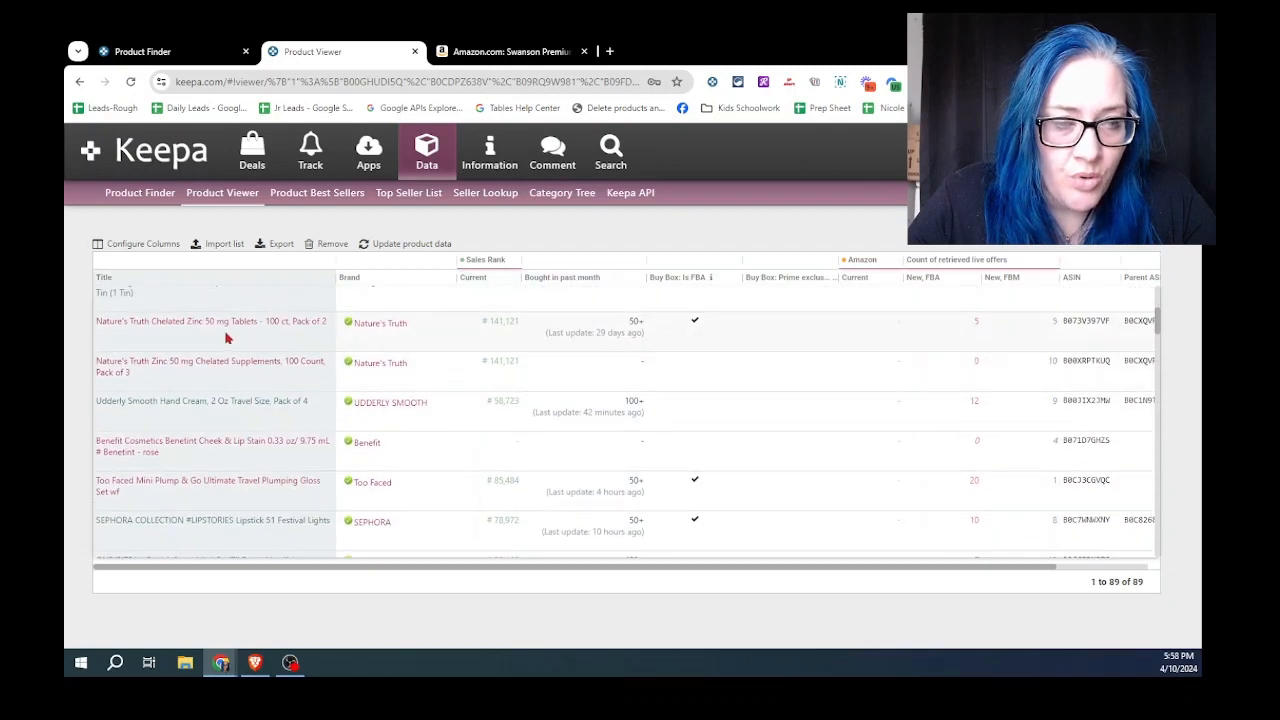
# Open the Udderly Smooth Hand Cream details and examine the price history, sales rank and monthly sold graphs.
pyautogui.click(217, 408)
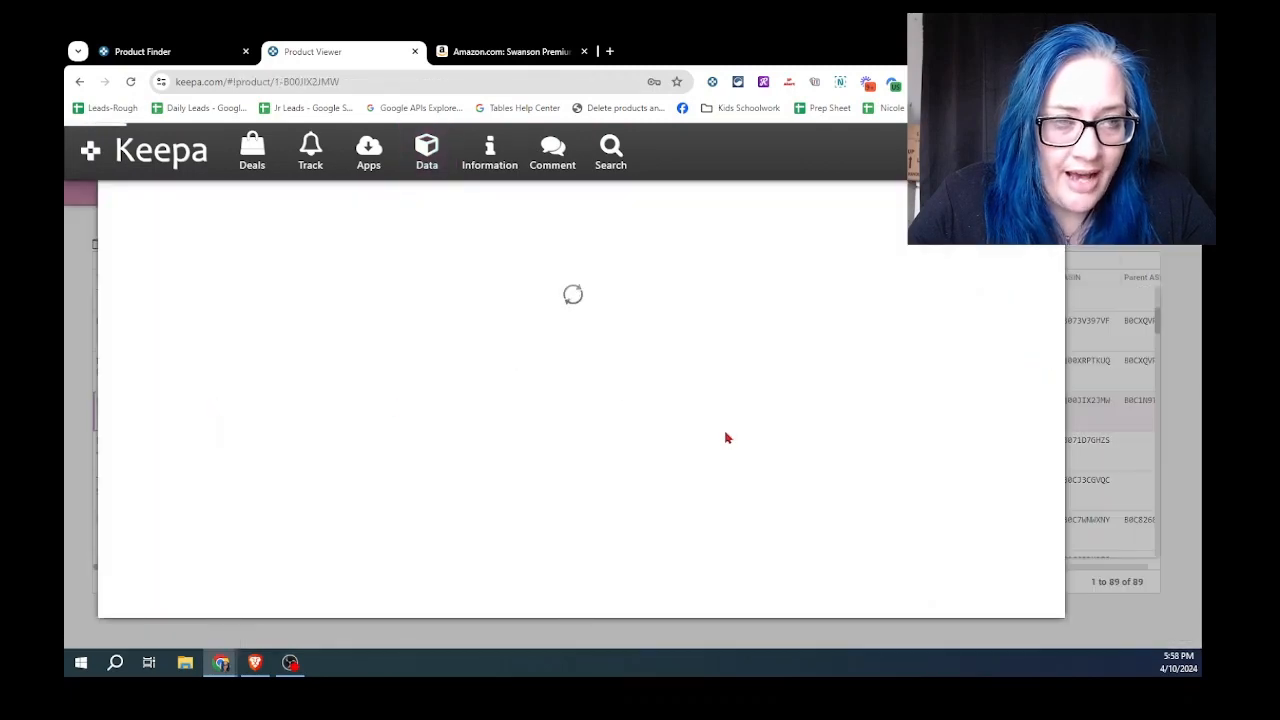
pyautogui.scroll(-3, 588, 360)
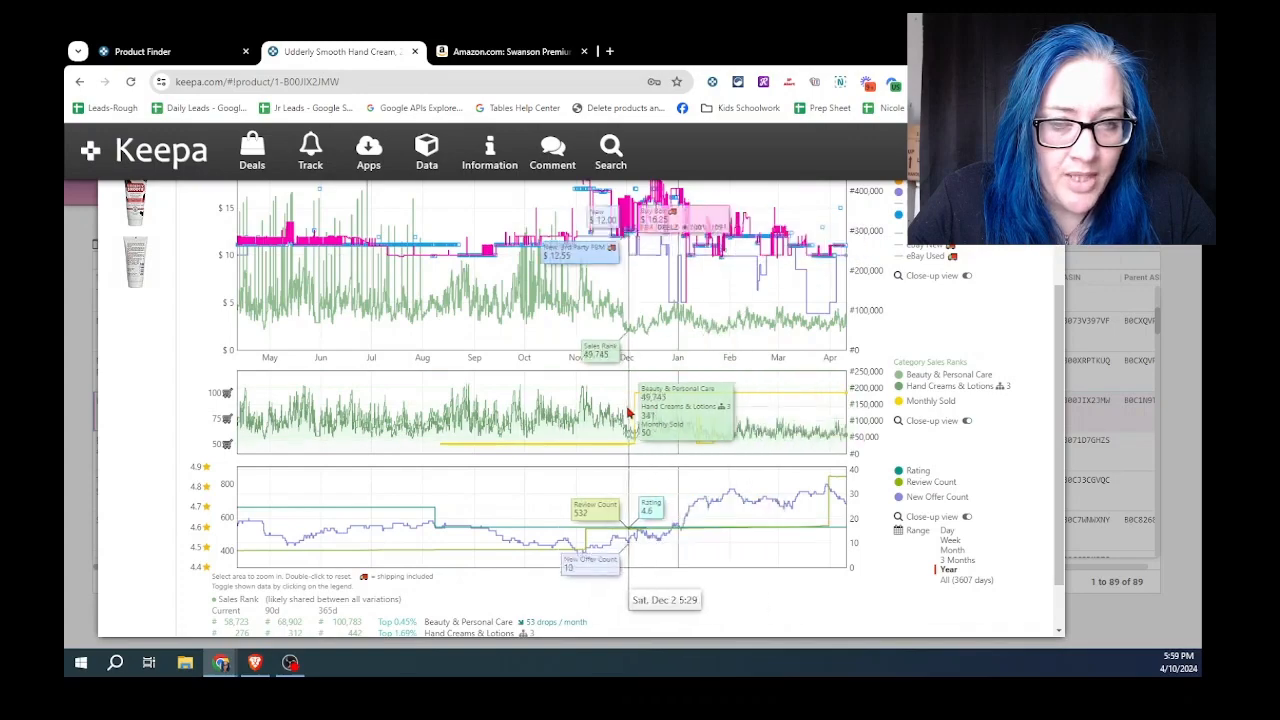
pyautogui.scroll(1, 720, 430)
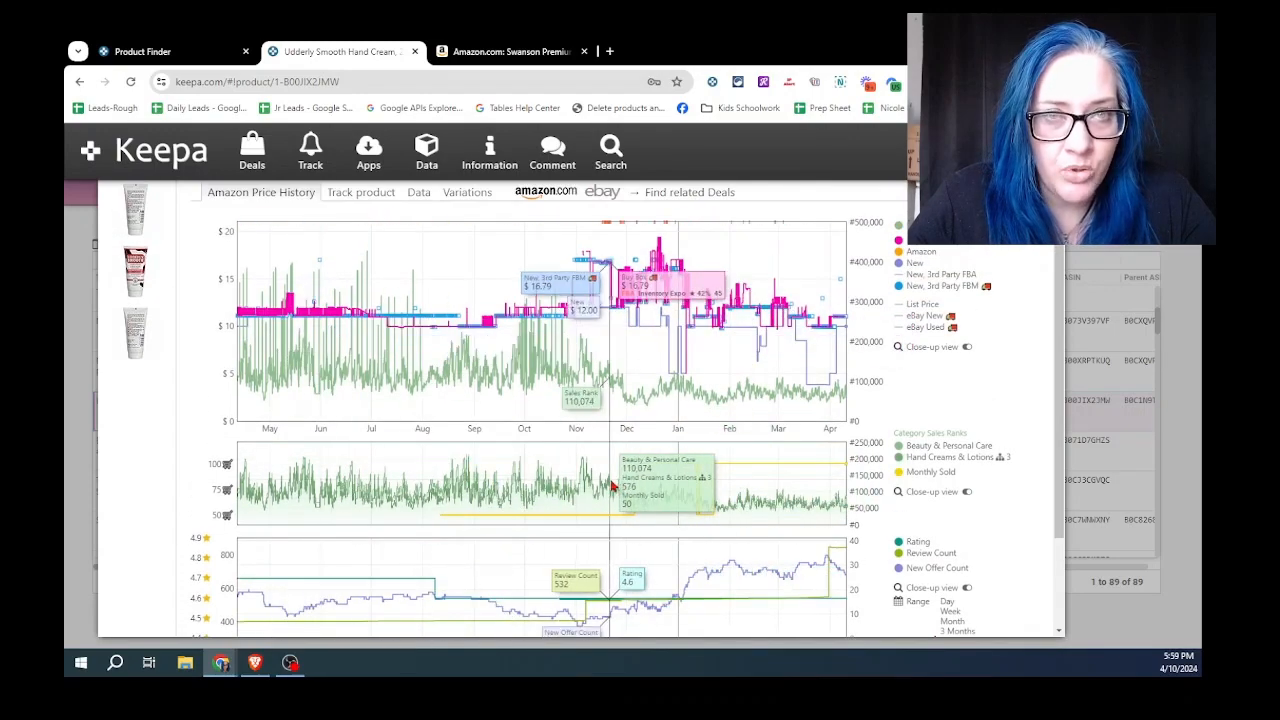
pyautogui.scroll(1, 870, 470)
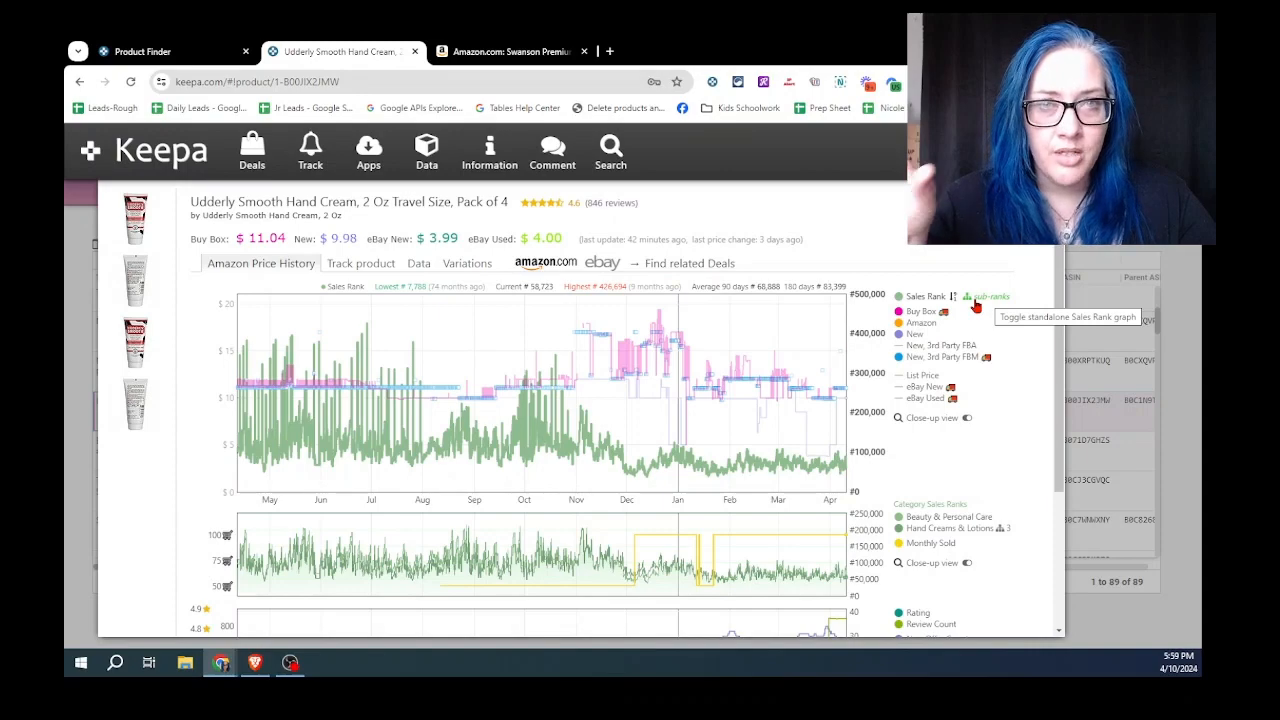
# Hide the standalone sales rank graph of the hand cream, check the remaining graphs, and show it again.
pyautogui.click(972, 300)
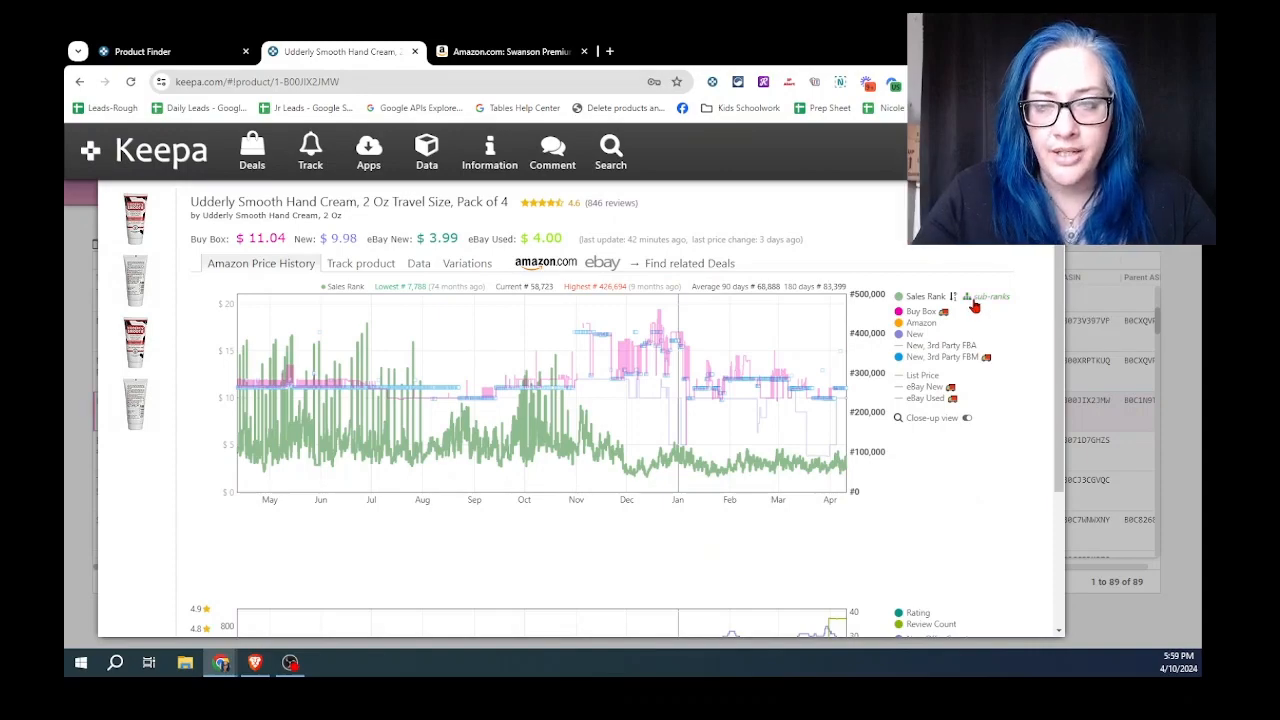
pyautogui.scroll(-3, 952, 400)
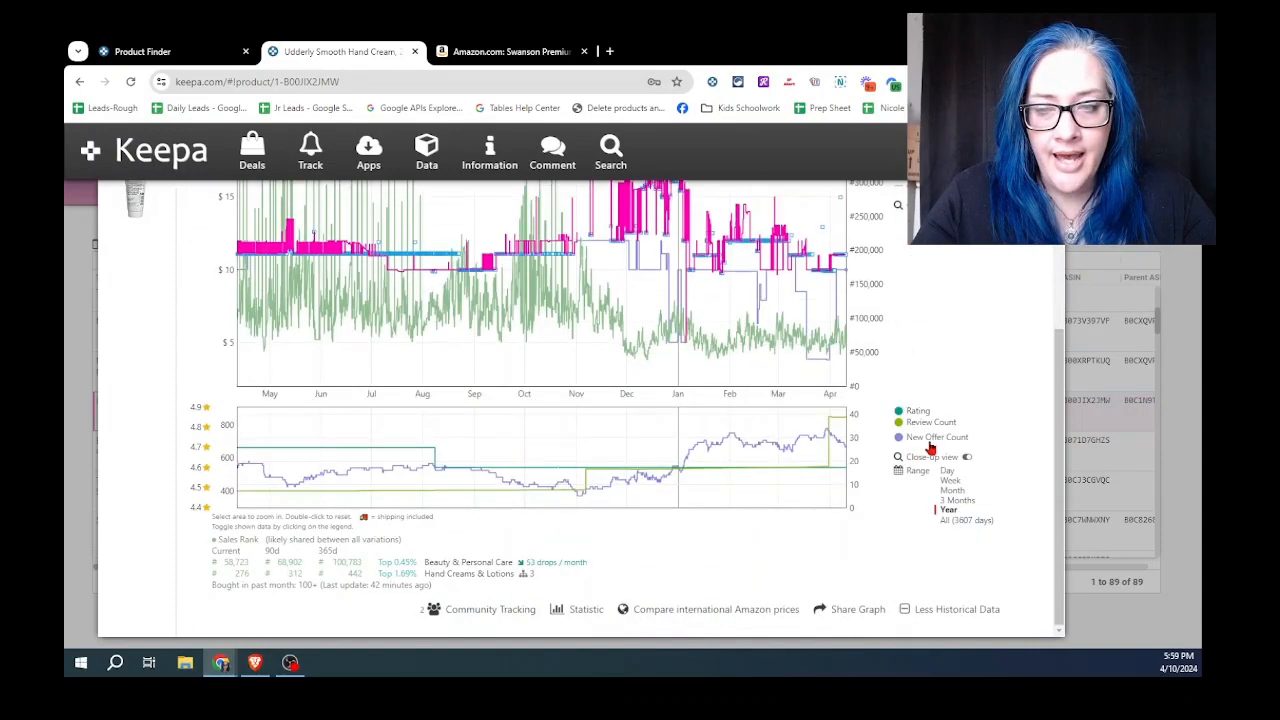
pyautogui.scroll(3, 935, 445)
pyautogui.click(972, 227)
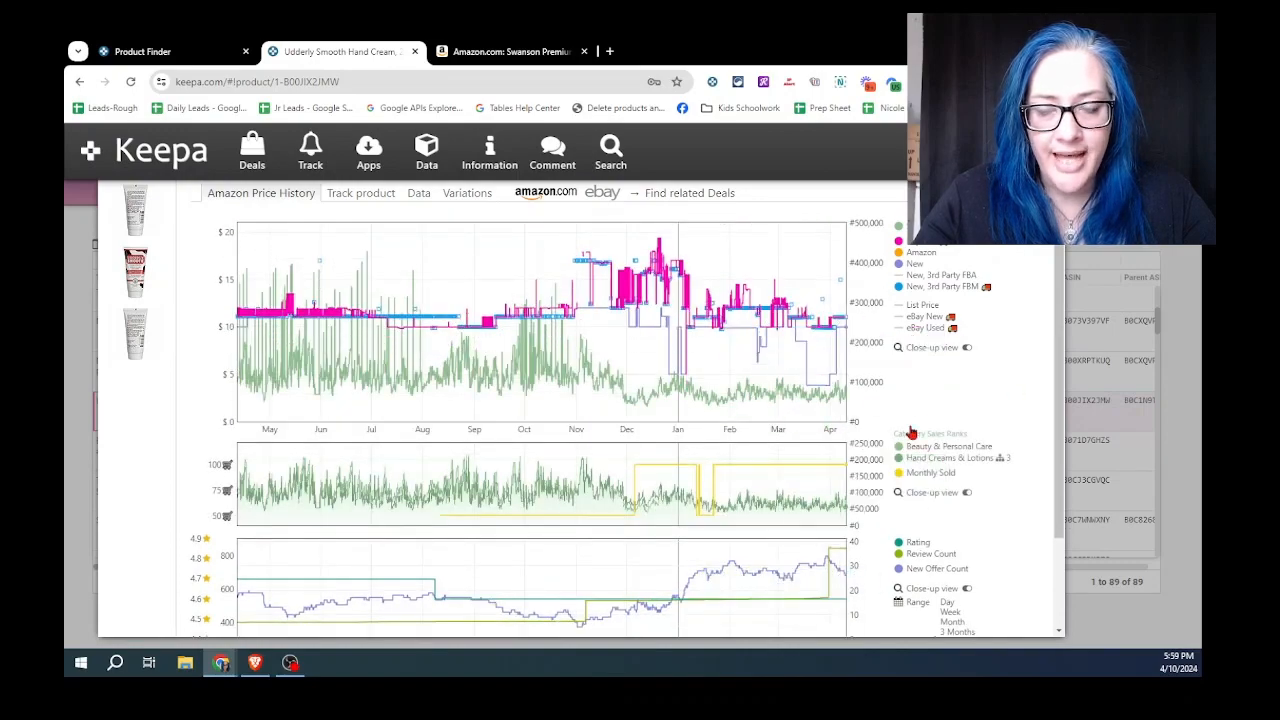
# Check the Monthly Sold line in the hand cream's category sales rank graph and close the product details.
pyautogui.scroll(-1, 914, 423)
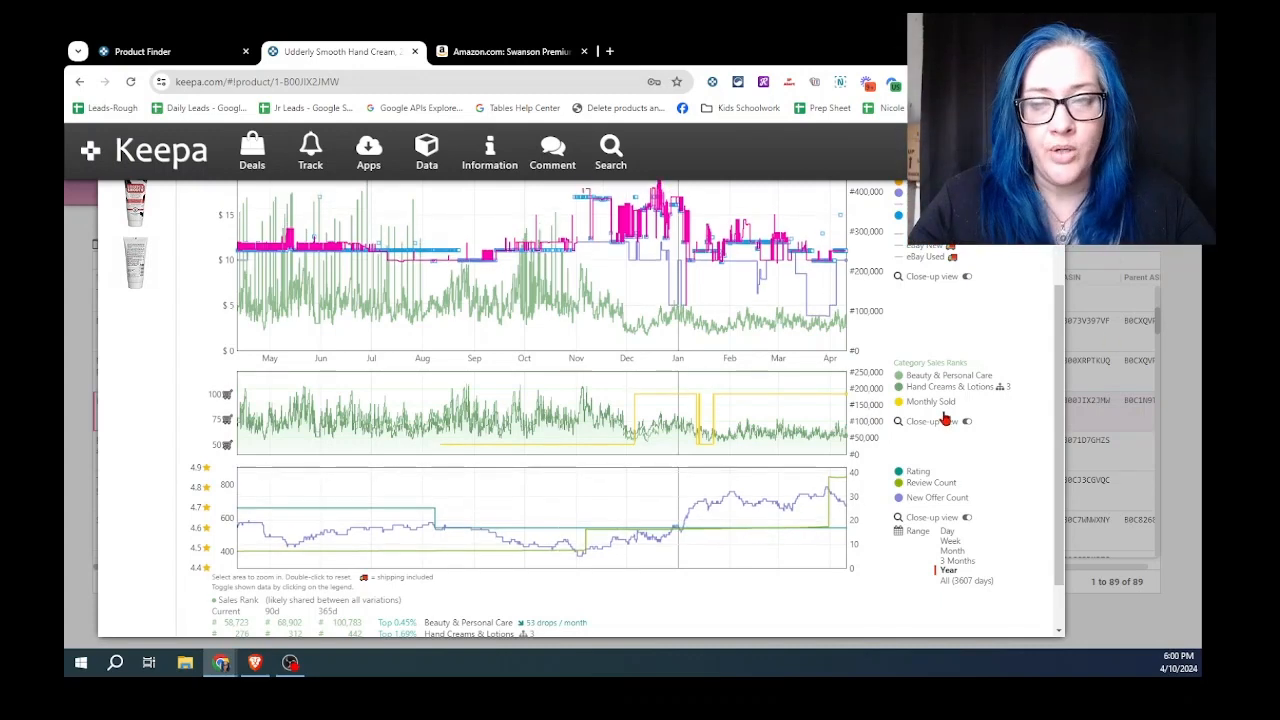
pyautogui.scroll(3, 944, 418)
pyautogui.click(1050, 192)
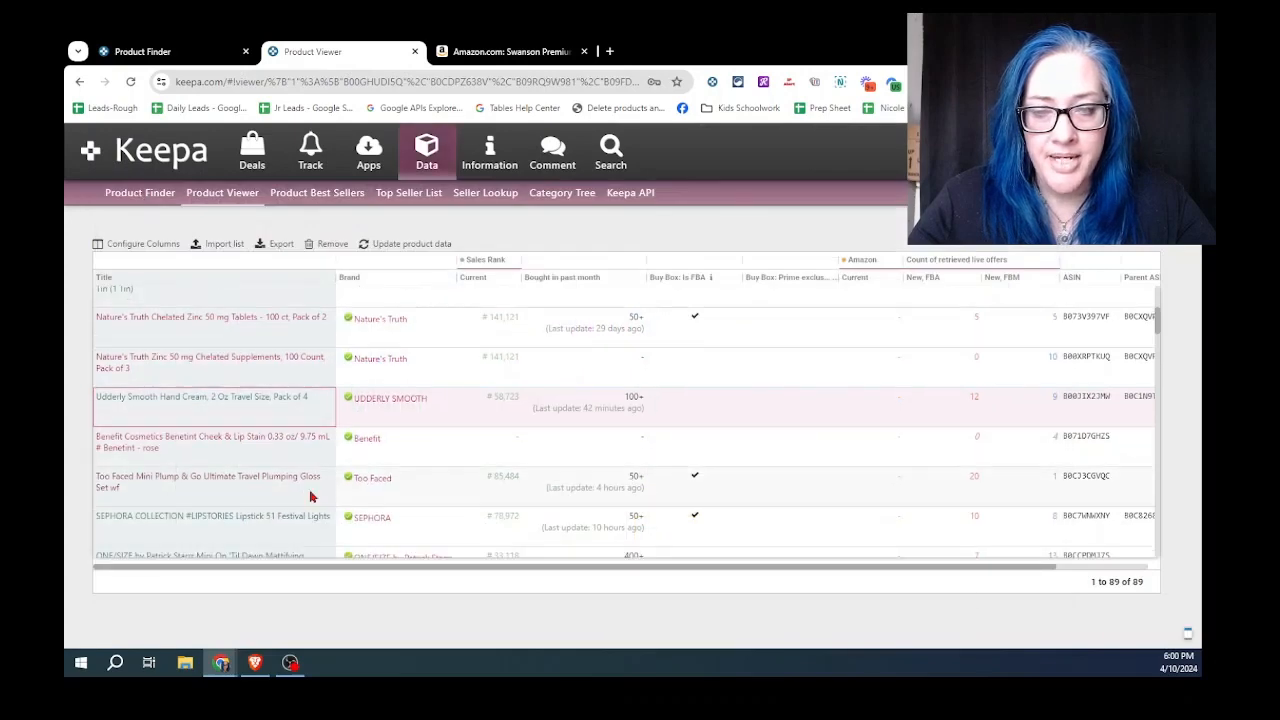
# Open the Benefit Cosmetics Benetint Cheek & Lip Stain, examine its price history and sales rank graphs, and close its details.
pyautogui.scroll(-2, 523, 337)
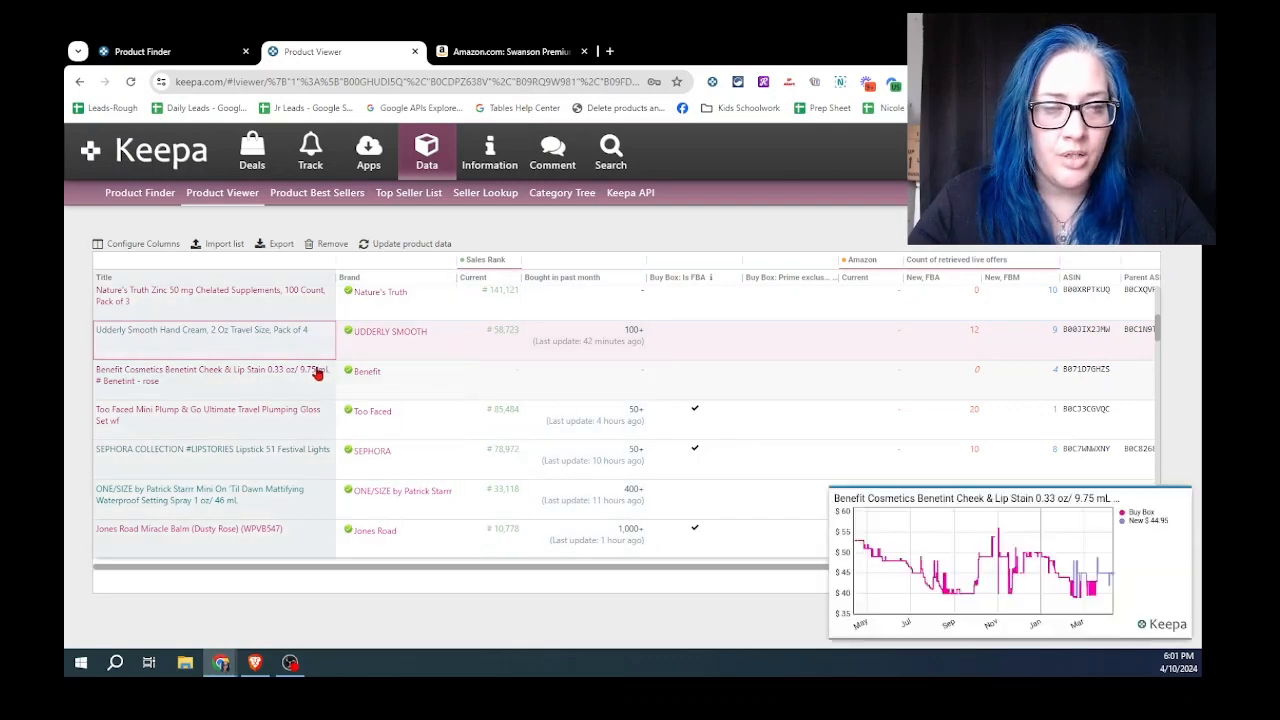
pyautogui.click(253, 372)
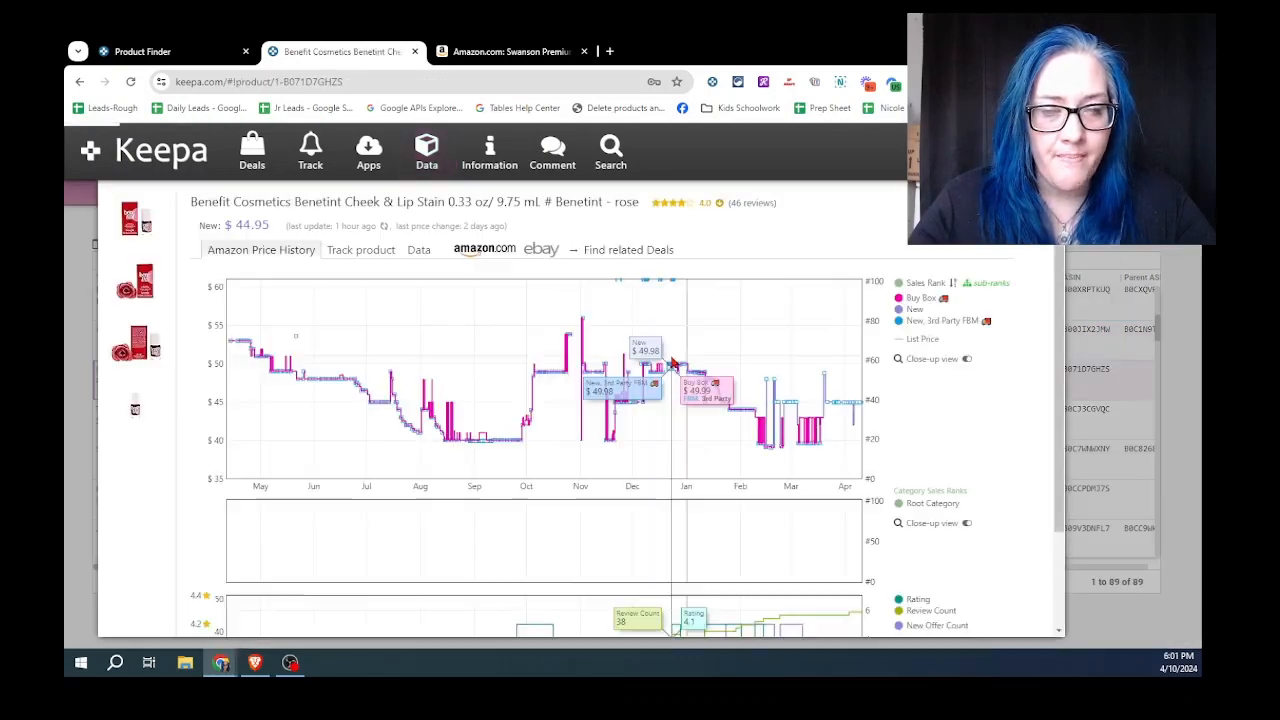
pyautogui.scroll(-2, 773, 412)
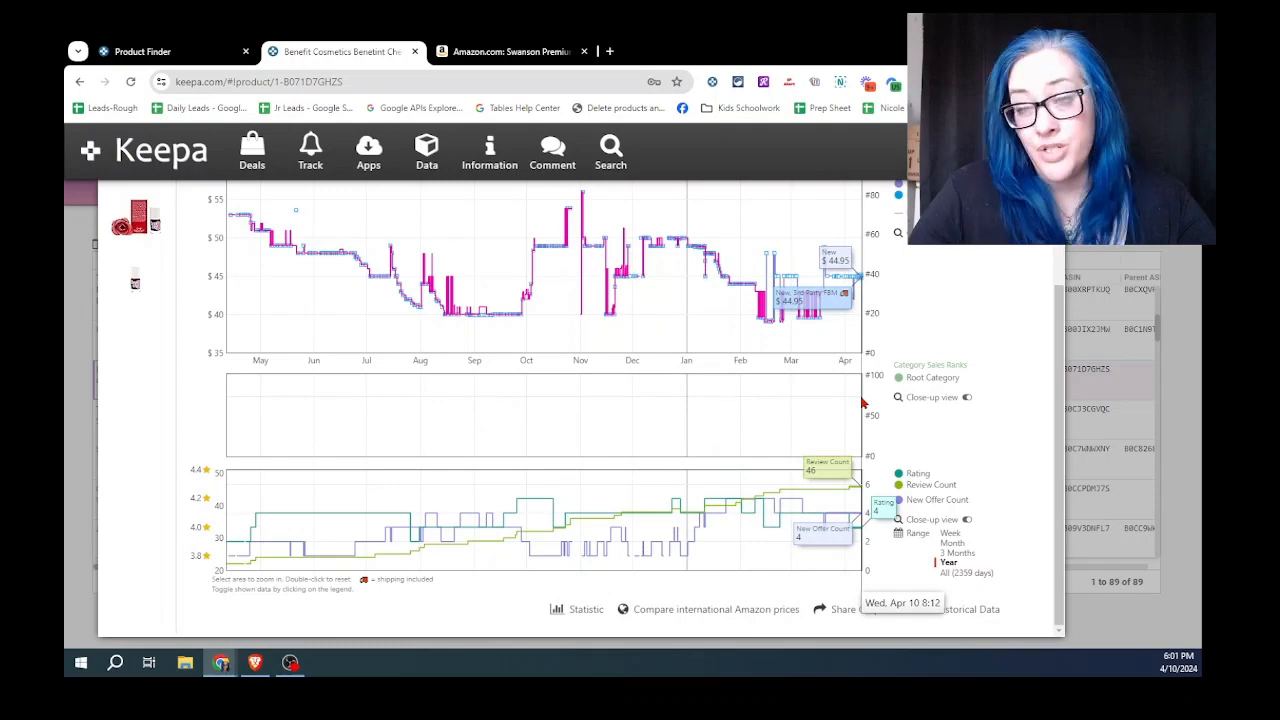
pyautogui.scroll(2, 905, 400)
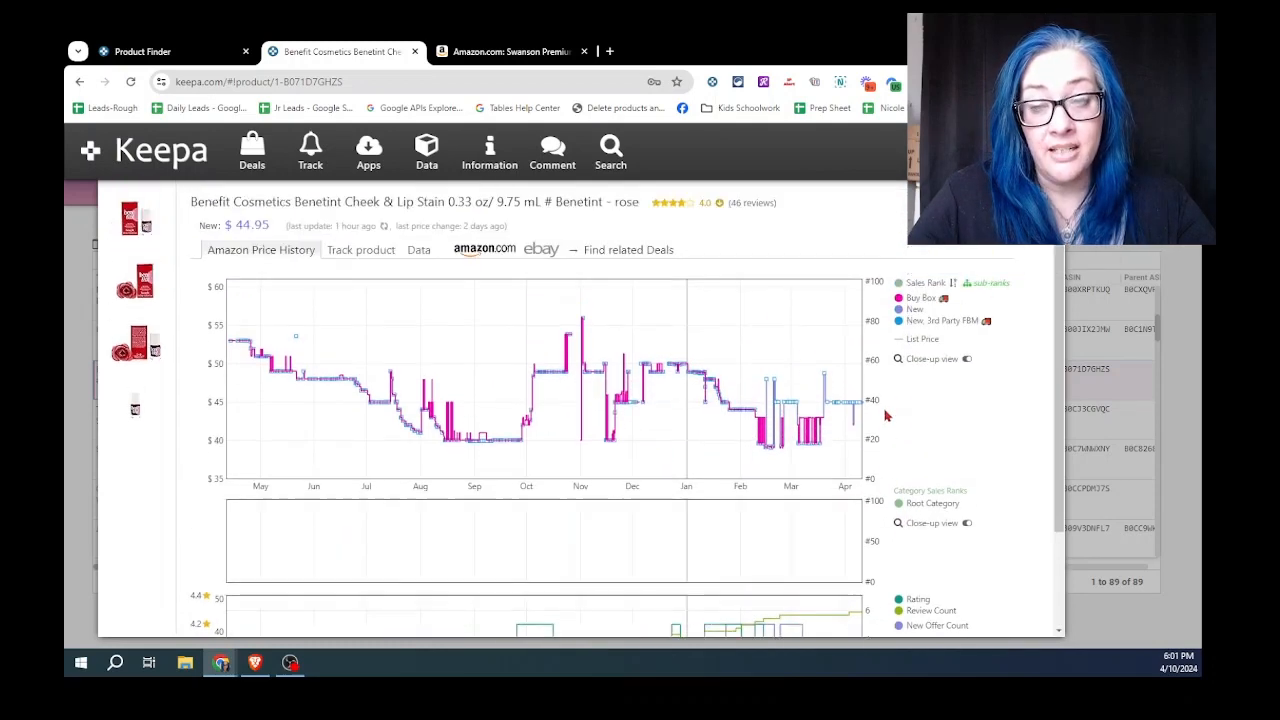
pyautogui.click(1050, 196)
# Open the Garnier Nutrisse Ultra Coverage Hair Color, examine its price and category sales rank graphs, and close its details.
pyautogui.scroll(-7, 597, 424)
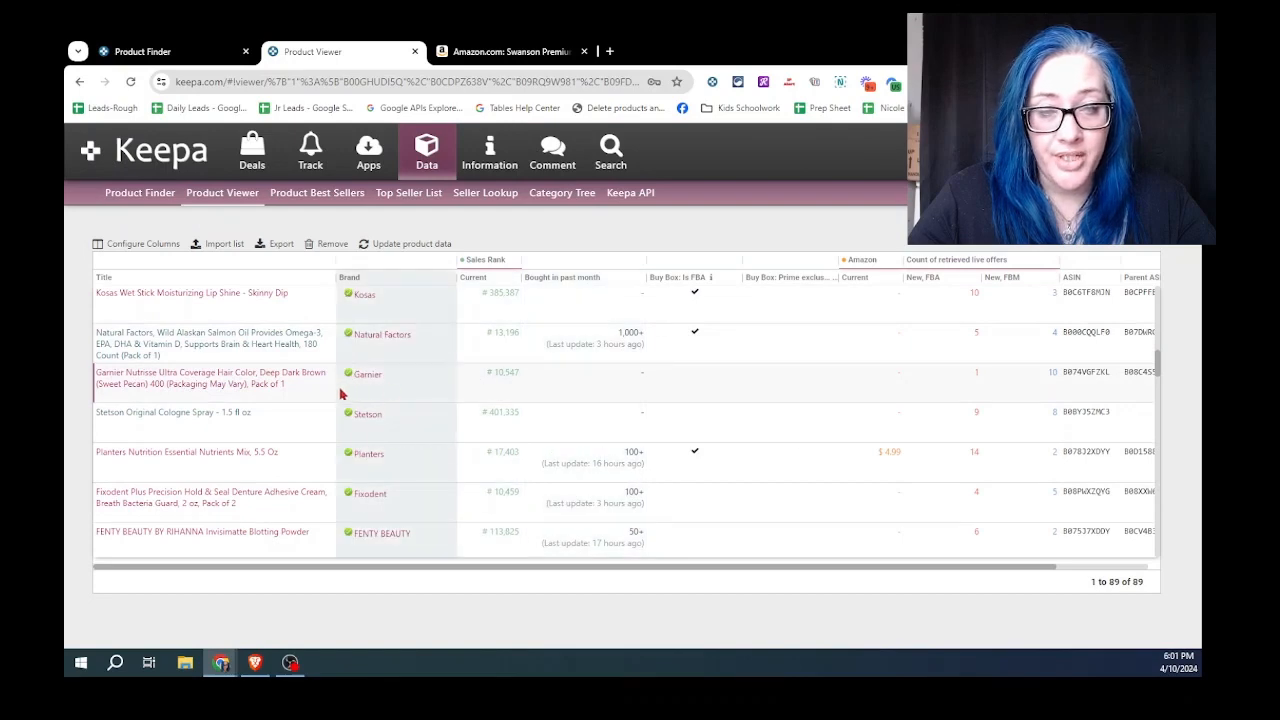
pyautogui.click(274, 376)
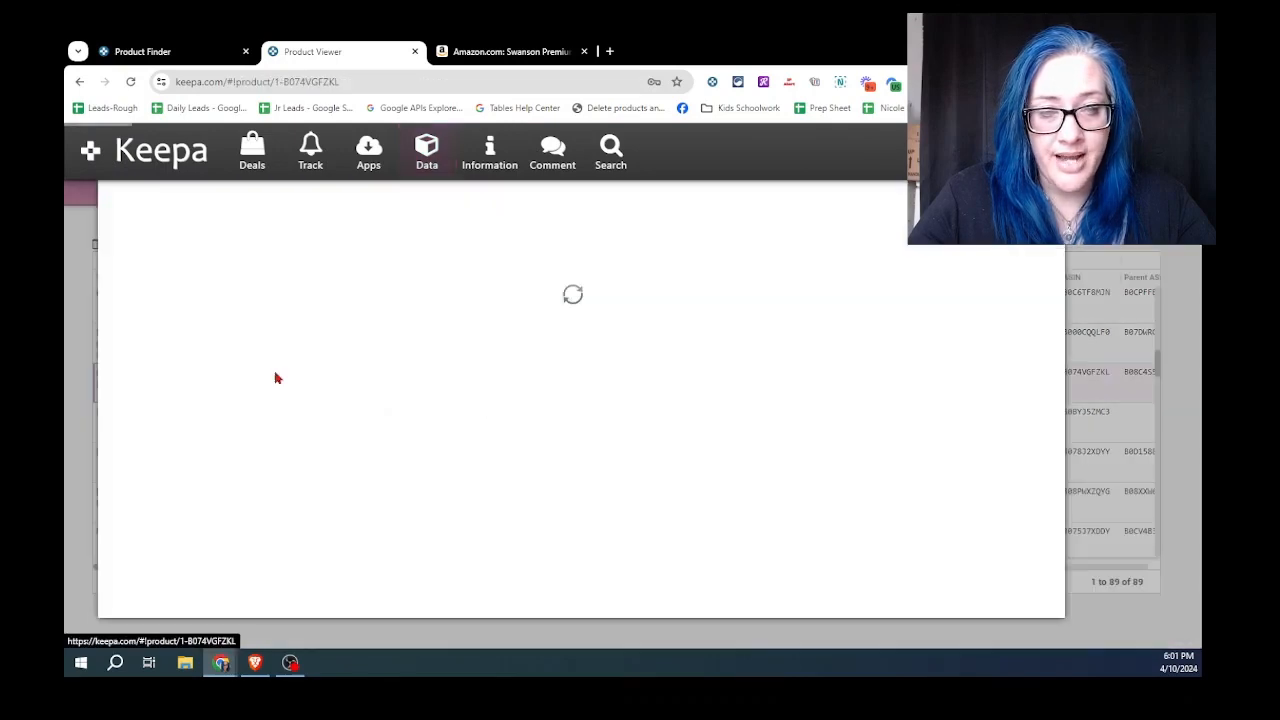
pyautogui.scroll(-3, 694, 390)
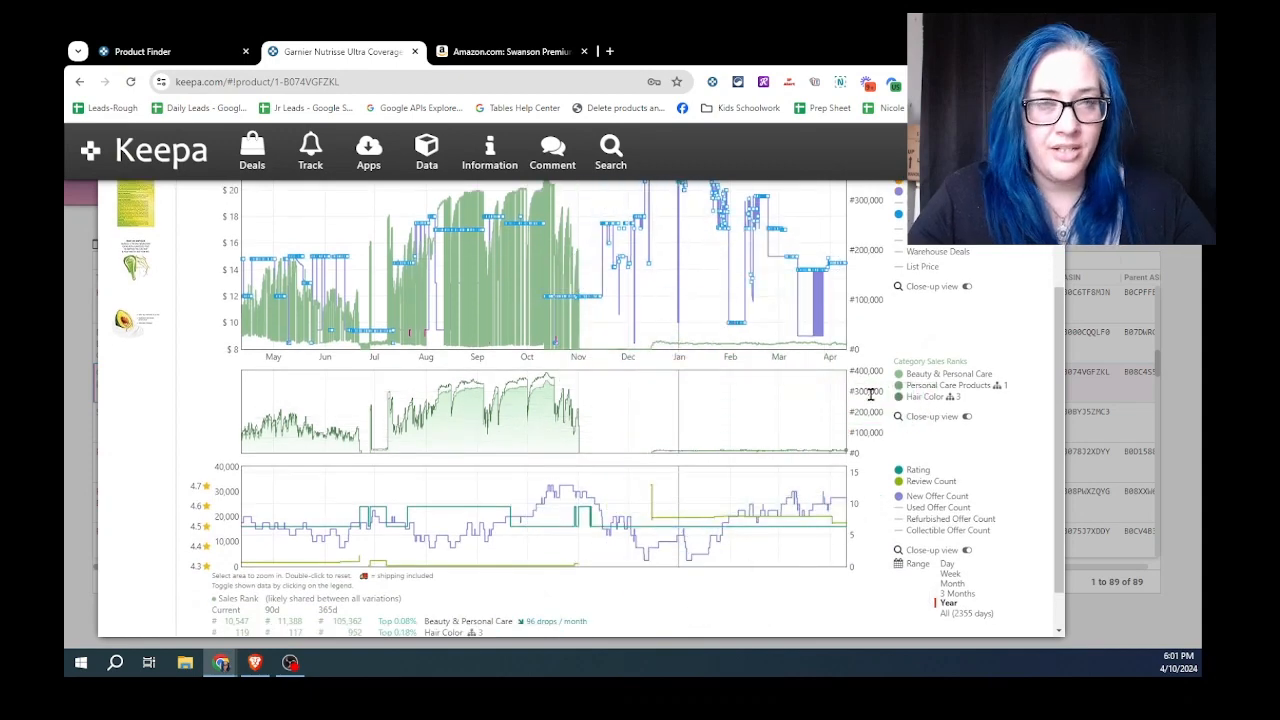
pyautogui.scroll(2, 871, 395)
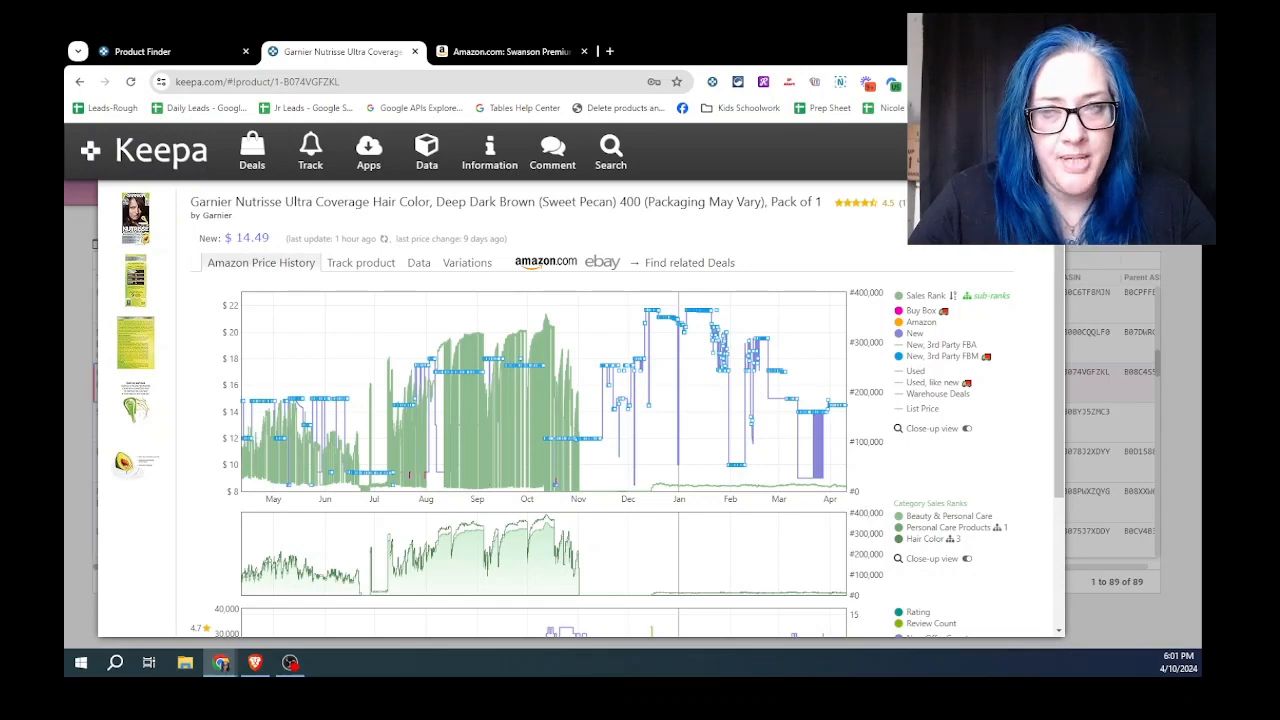
pyautogui.click(1054, 192)
# Look through the product list around the FENTY BEAUTY rows and check the Buy Box: Is FBA column.
pyautogui.scroll(-3, 840, 310)
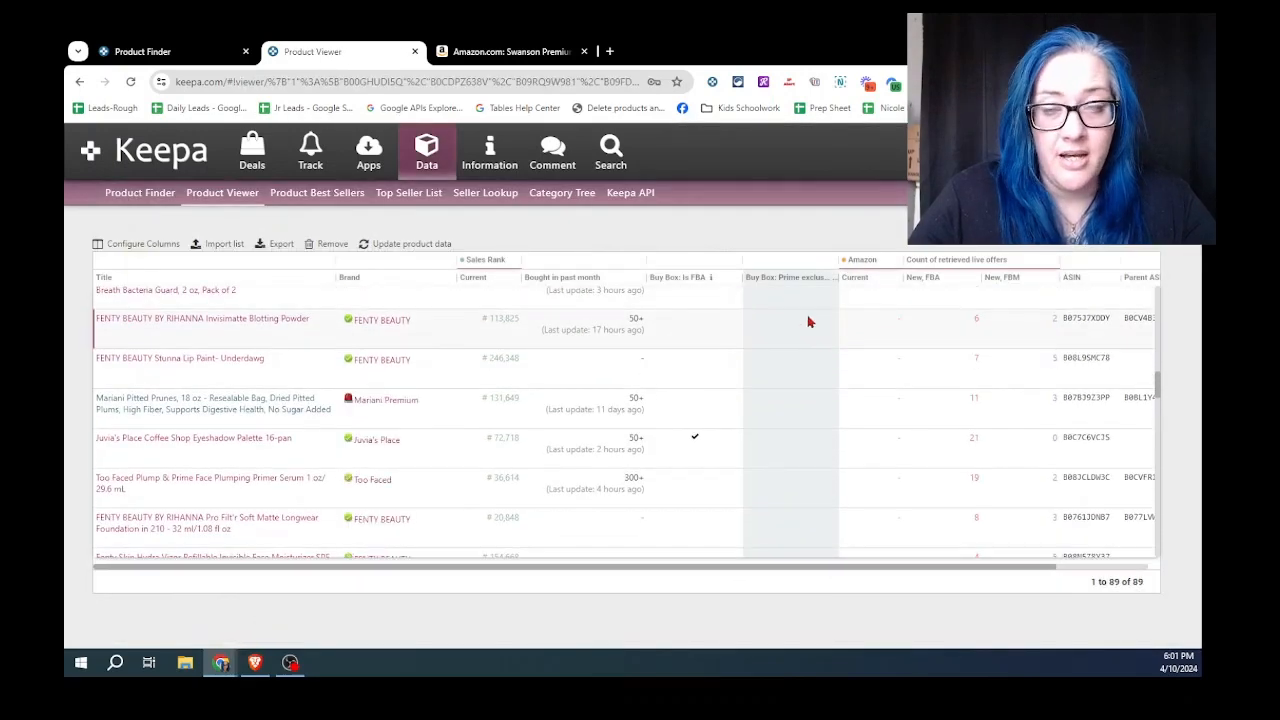
pyautogui.scroll(1, 766, 361)
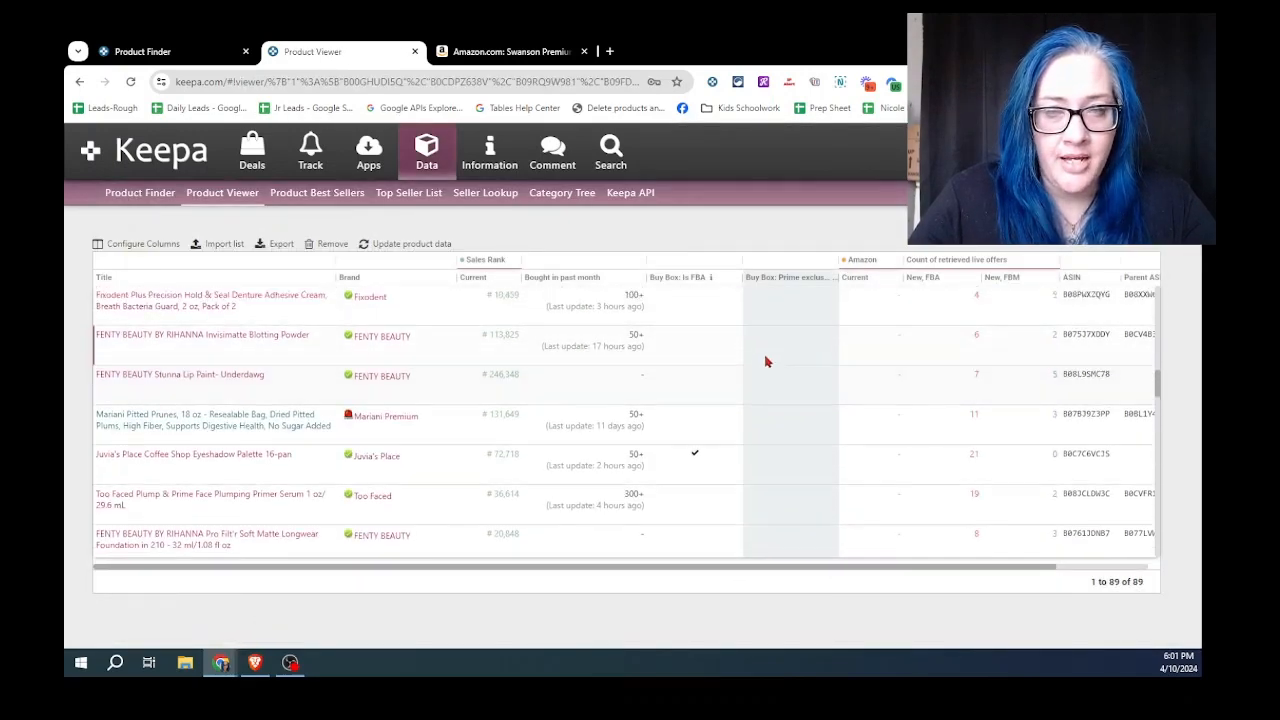
pyautogui.scroll(2, 766, 361)
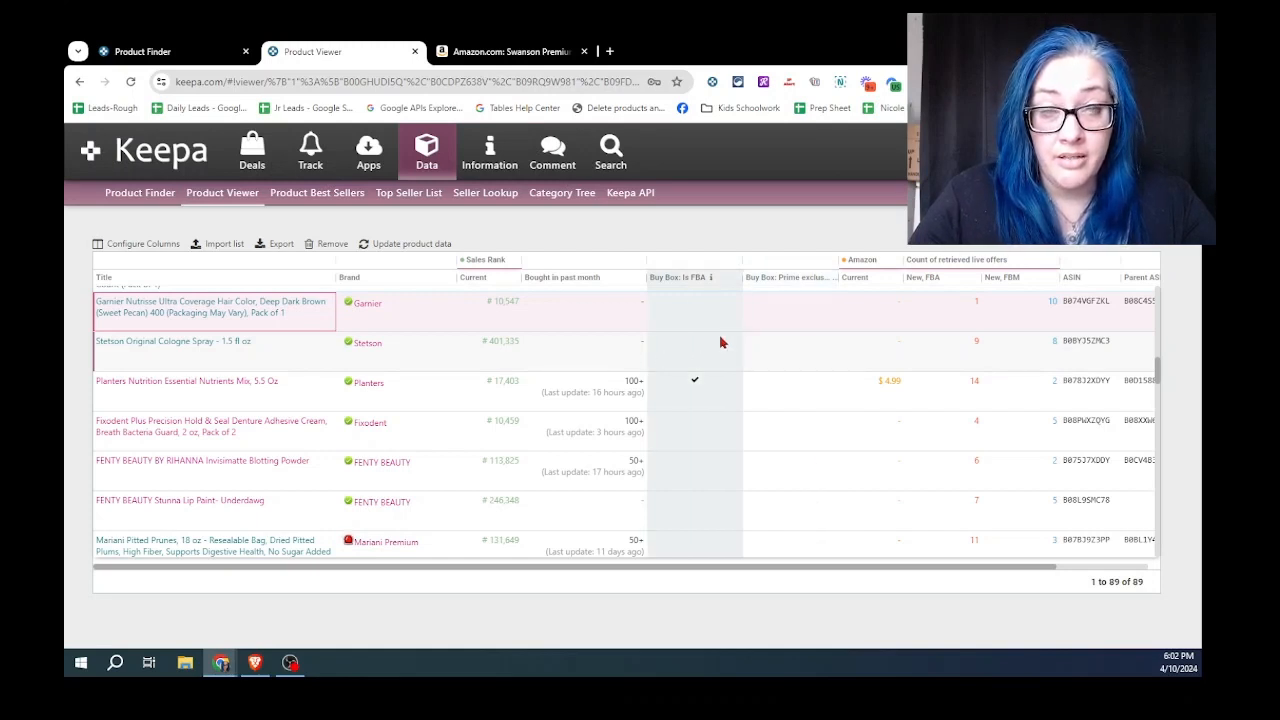
pyautogui.scroll(-3, 677, 414)
pyautogui.scroll(-2, 660, 418)
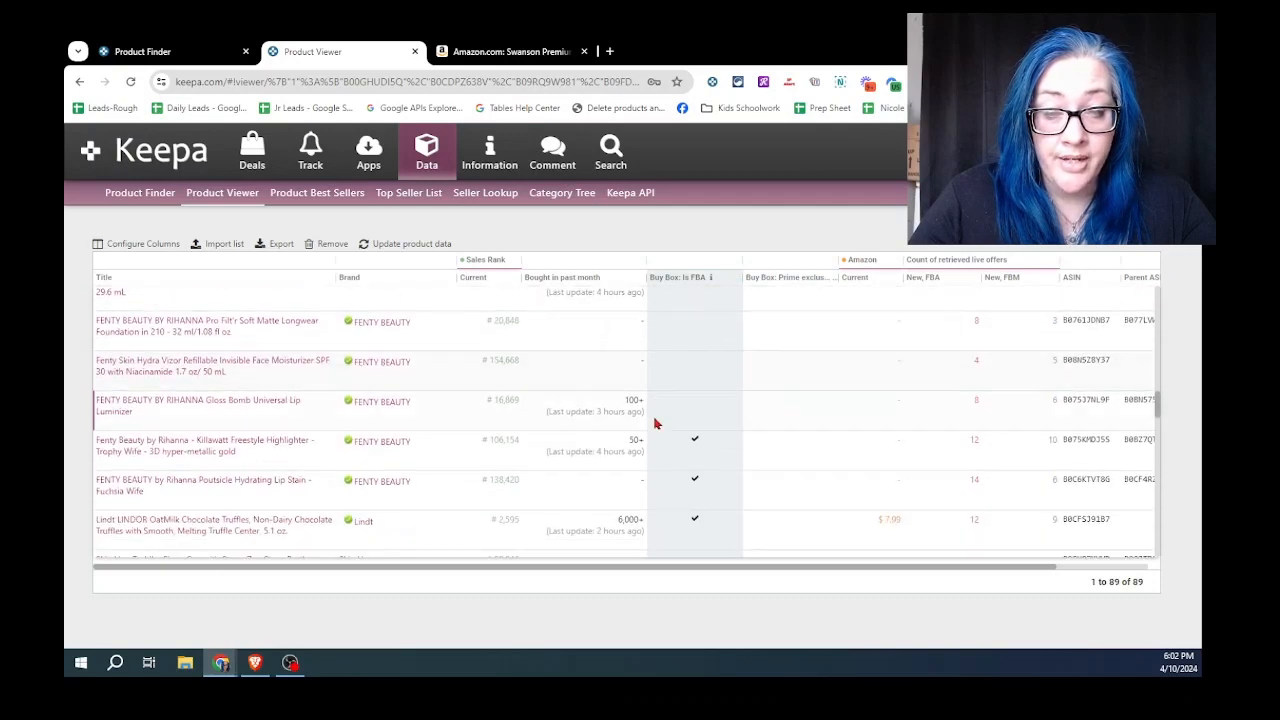